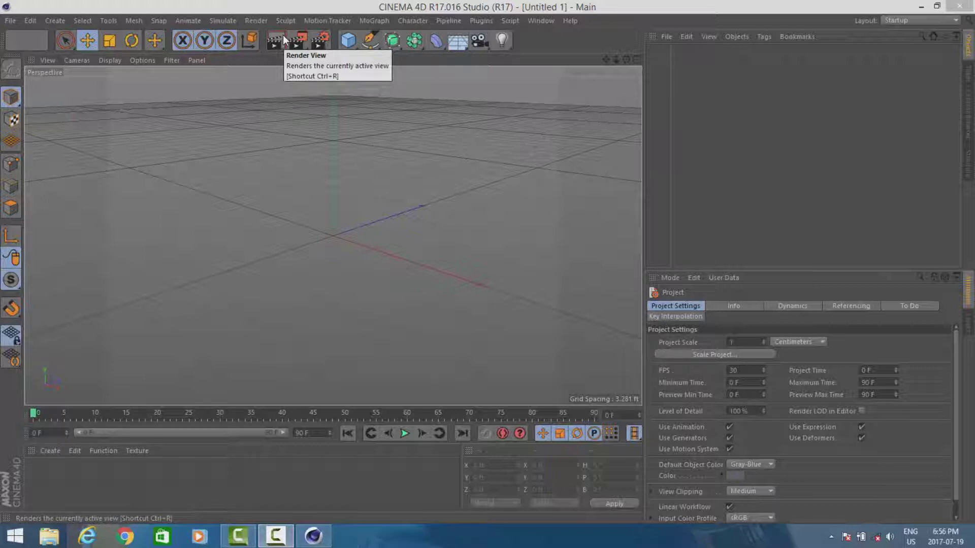
Set the render output to the 1920 x 1200 screen preset, and change the height to 1080
{"action": "left_click", "coordinate": [325, 39]}
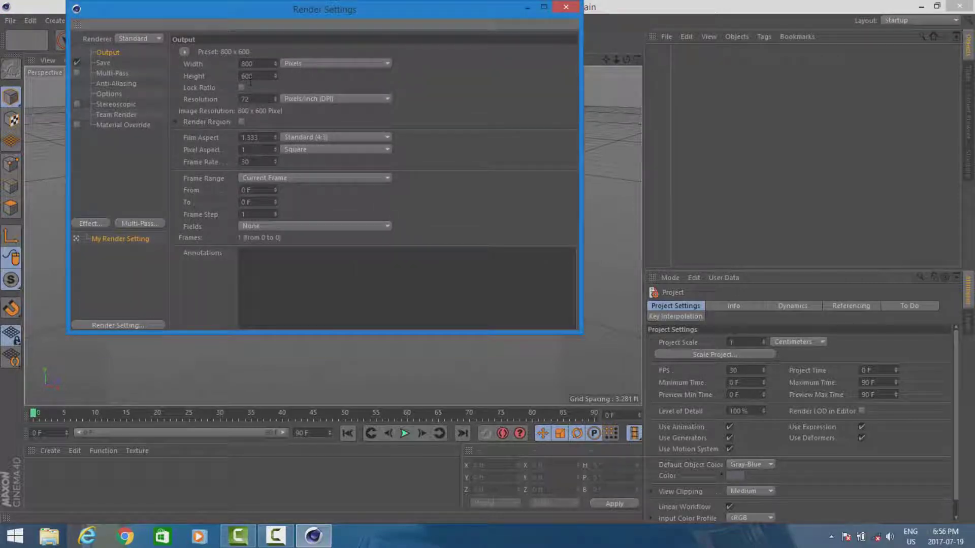
{"action": "left_click", "coordinate": [184, 52]}
{"action": "mouse_move", "coordinate": [203, 66]}
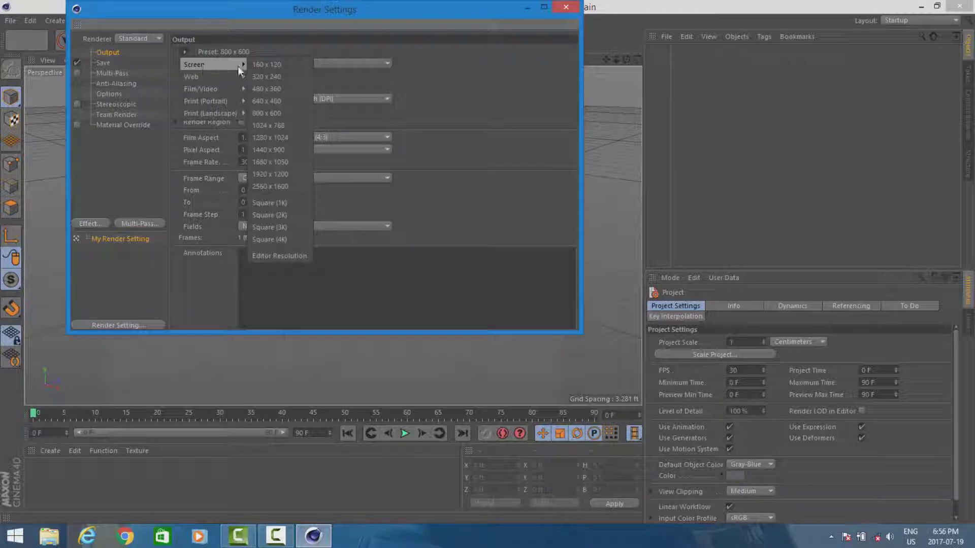
{"action": "left_click", "coordinate": [282, 174]}
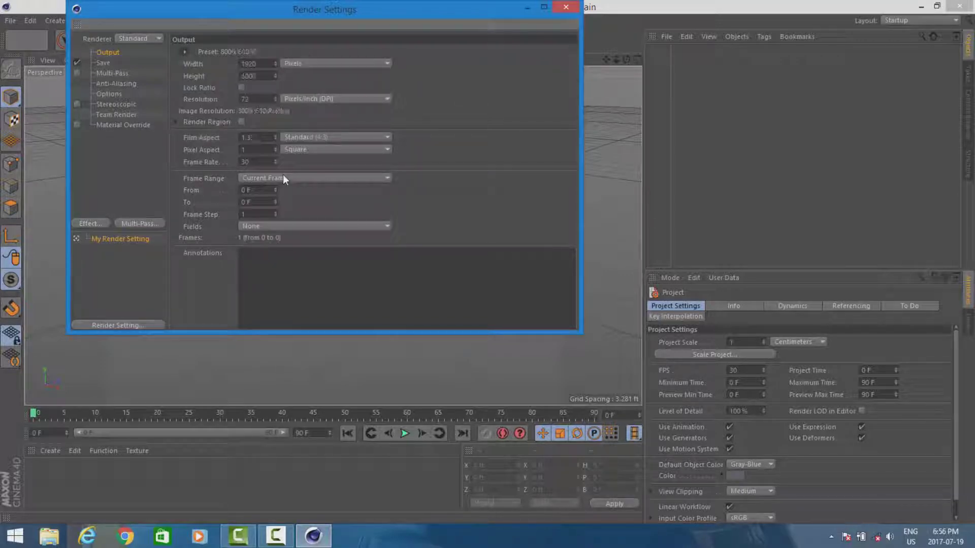
{"action": "double_click", "coordinate": [250, 76]}
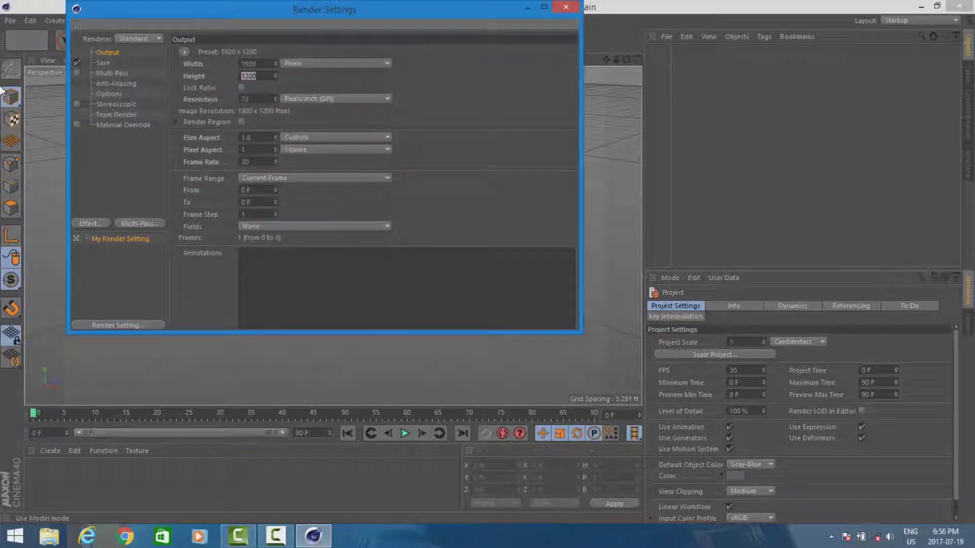
{"action": "type", "text": "1080"}
{"action": "key", "text": "Return"}
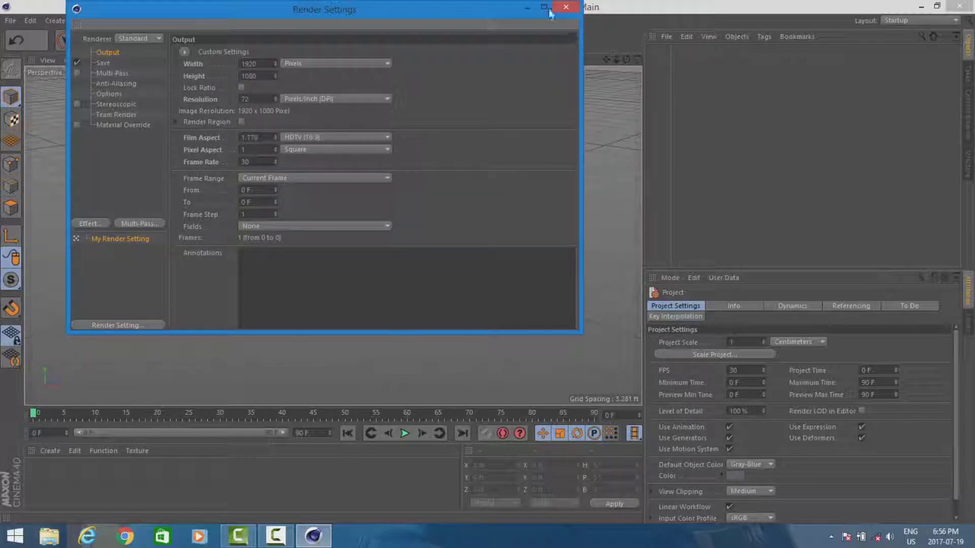
{"action": "left_click", "coordinate": [565, 8]}
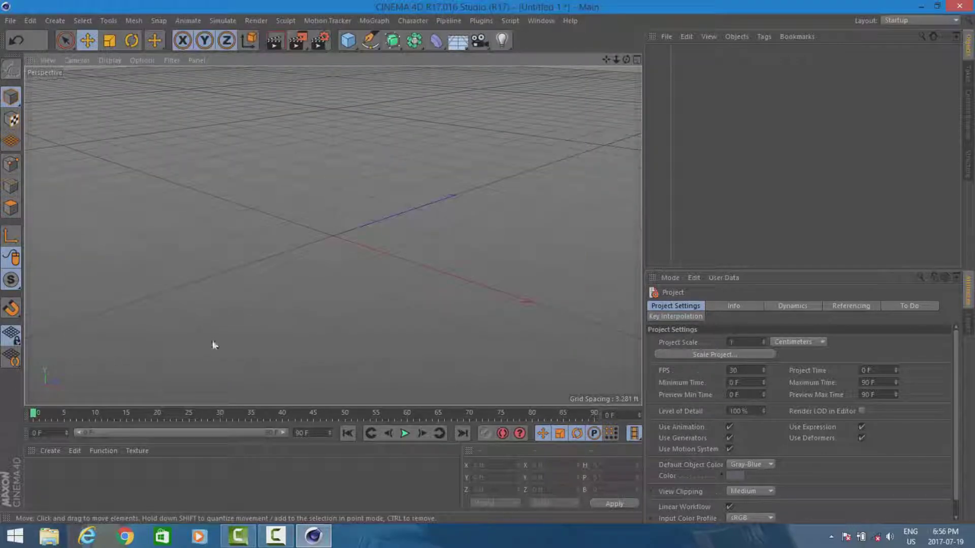
Add a cube to the scene and raise it along the Y axis to about 3.67 ft
{"action": "left_click", "coordinate": [348, 40]}
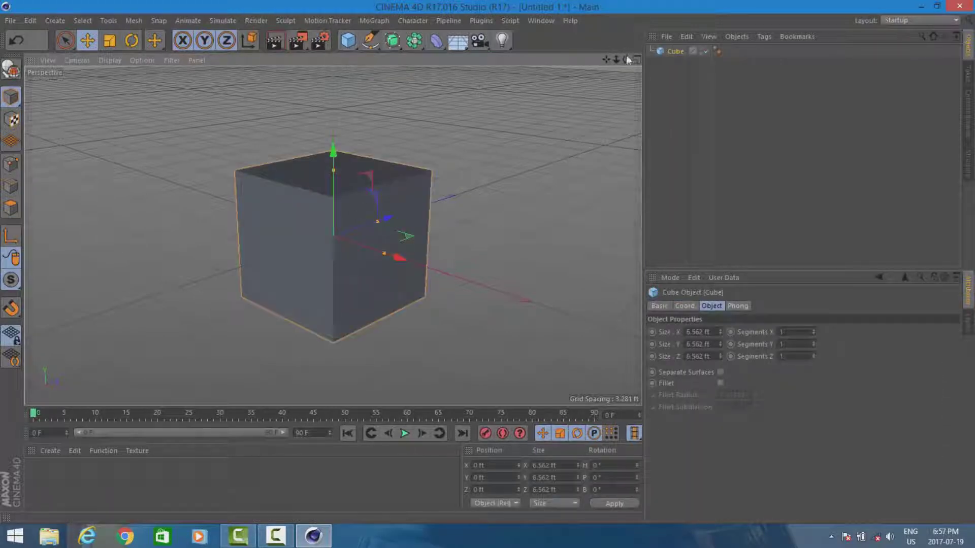
{"action": "left_click_drag", "start_coordinate": [626, 60], "coordinate": [613, 50]}
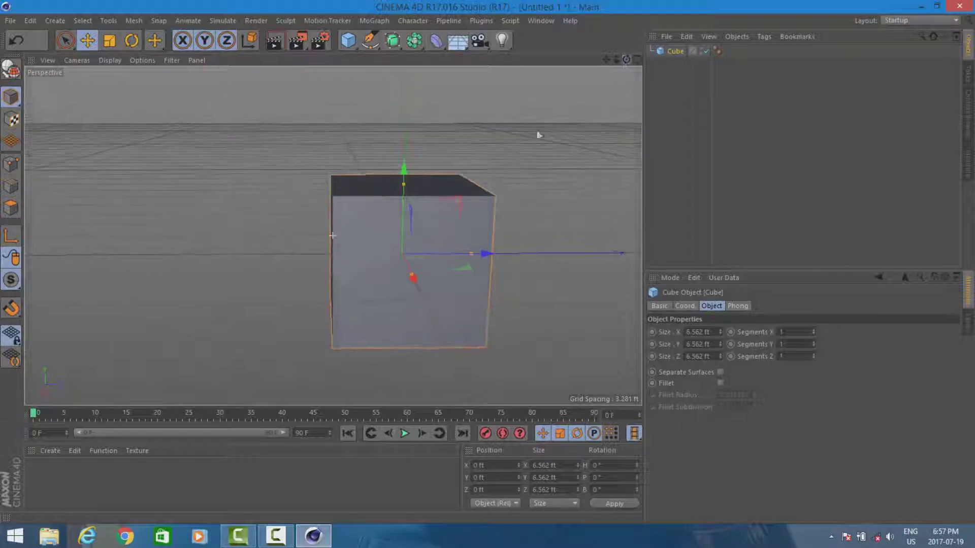
{"action": "left_click_drag", "start_coordinate": [404, 167], "coordinate": [449, 133]}
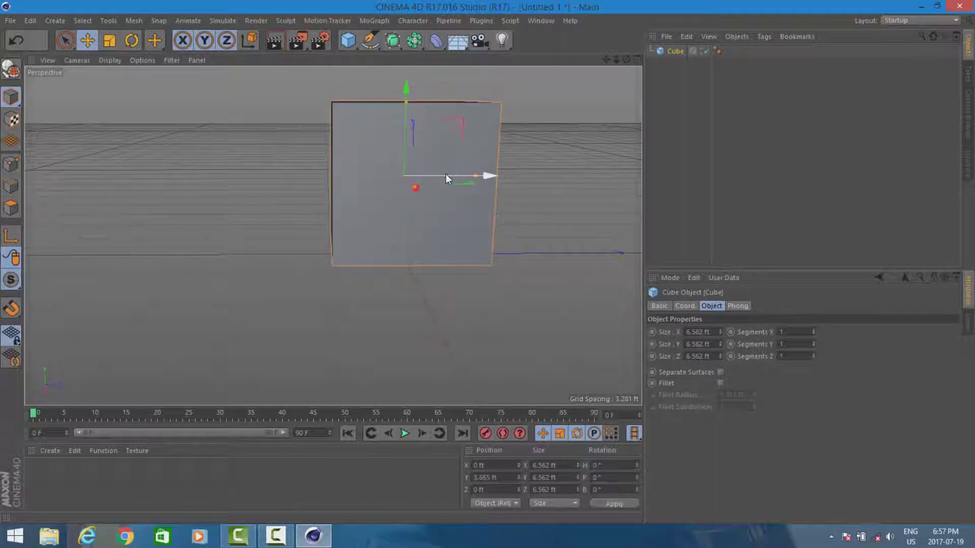
Try moving the cube along the Z axis to about 1.97 ft, and undo the move
{"action": "left_click_drag", "start_coordinate": [446, 173], "coordinate": [526, 198]}
{"action": "left_click_drag", "start_coordinate": [626, 59], "coordinate": [406, 218]}
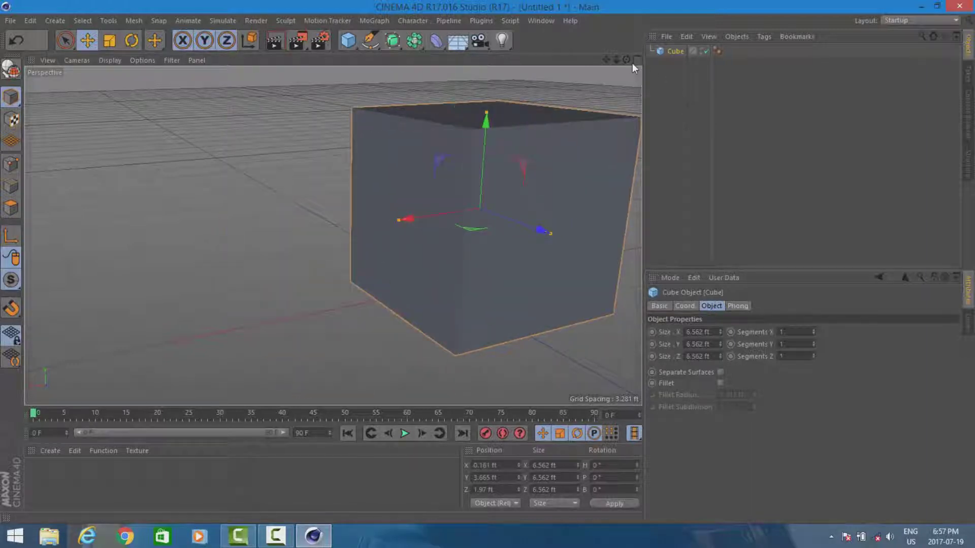
{"action": "key", "text": "ctrl+z"}
{"action": "key", "text": "ctrl+z"}
{"action": "key", "text": "ctrl+z"}
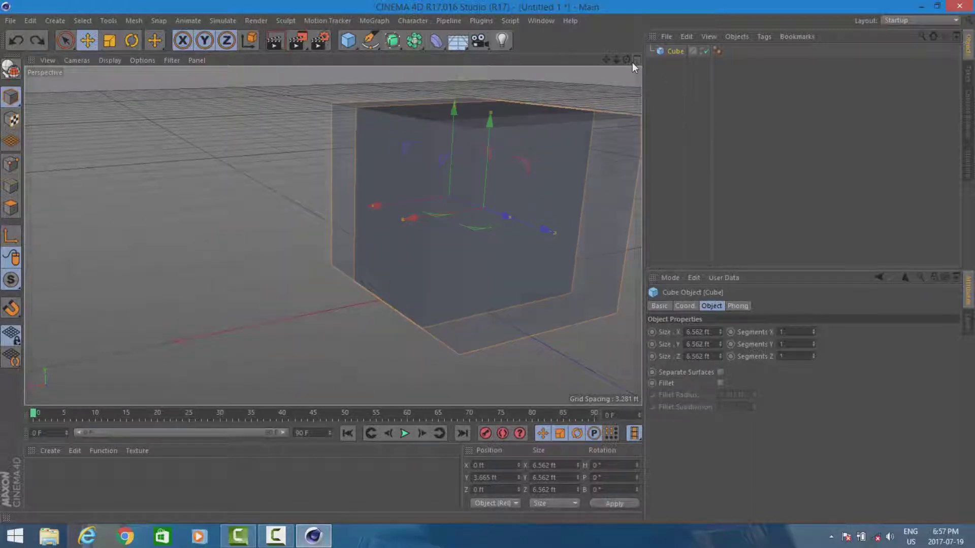
{"action": "left_click_drag", "start_coordinate": [625, 58], "coordinate": [706, 35]}
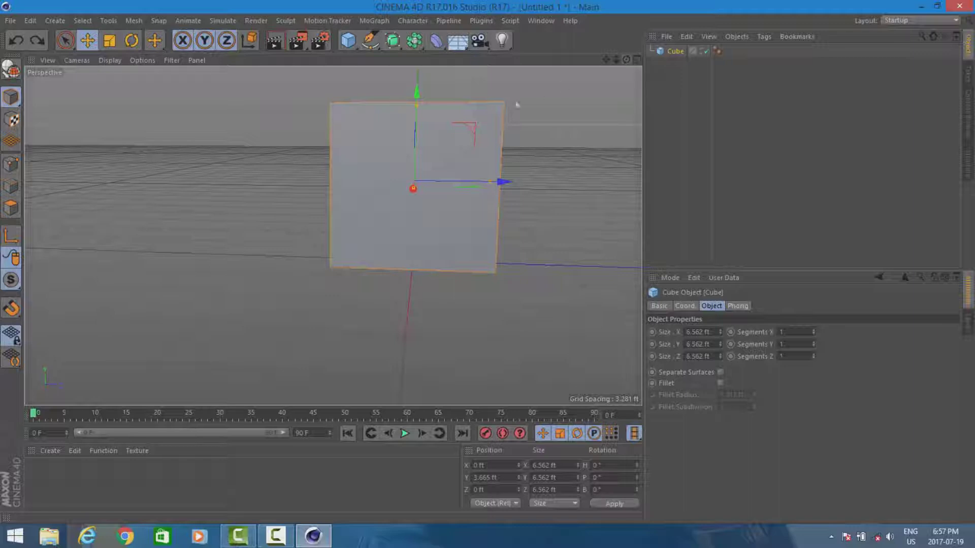
{"action": "left_click_drag", "start_coordinate": [627, 60], "coordinate": [595, 100]}
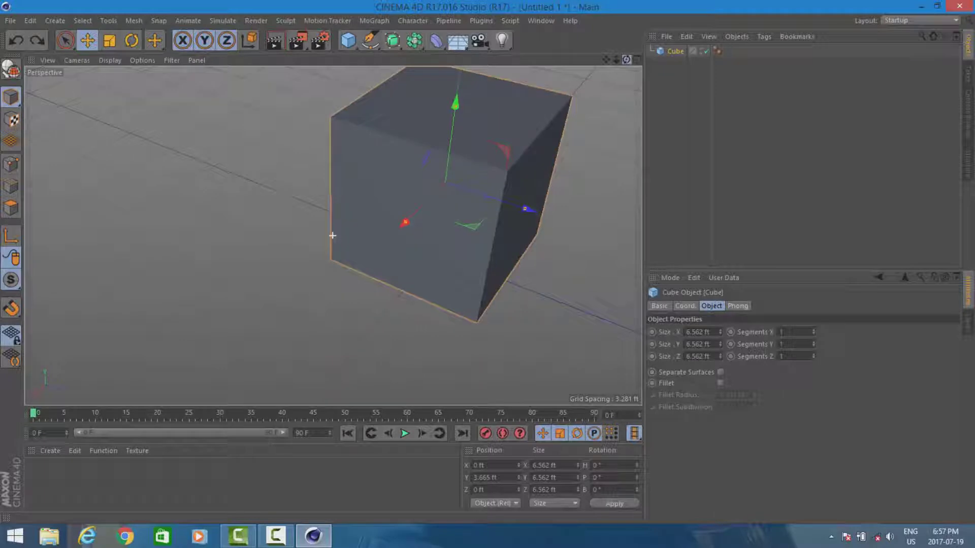
{"action": "left_click_drag", "start_coordinate": [595, 100], "coordinate": [624, 60]}
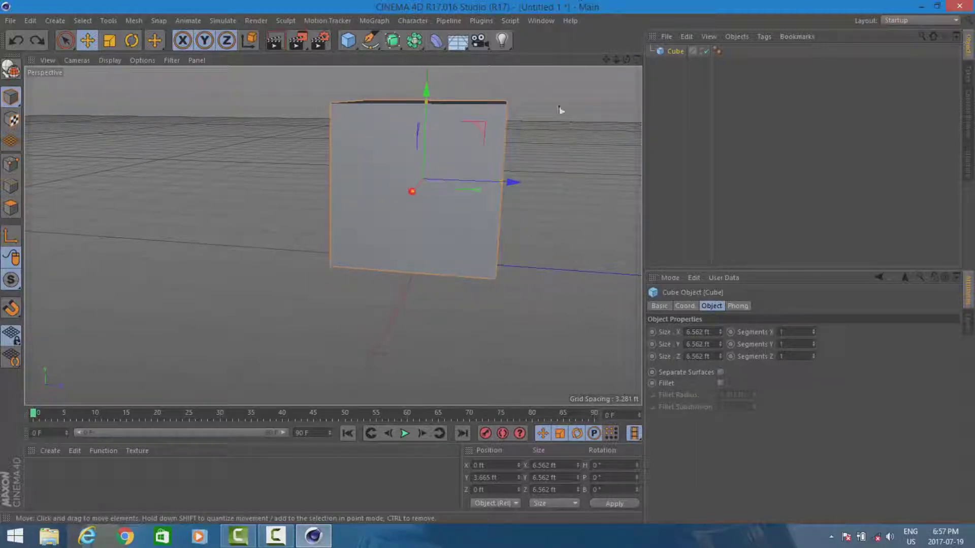
{"action": "left_click_drag", "start_coordinate": [604, 61], "coordinate": [497, 106]}
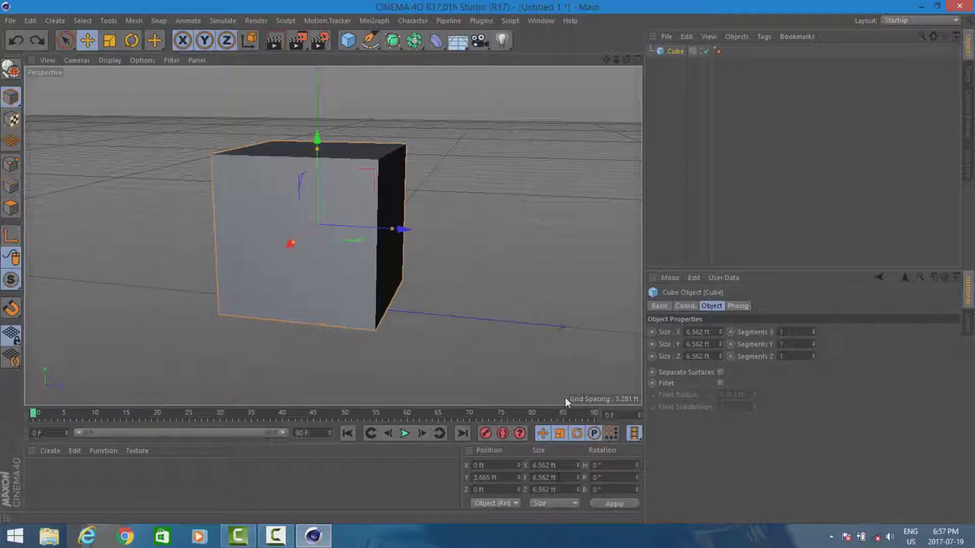
Try entering 4 as the cube's X size in its coordinates, and undo the change
{"action": "left_click", "coordinate": [544, 465]}
{"action": "type", "text": "4"}
{"action": "key", "text": "Return"}
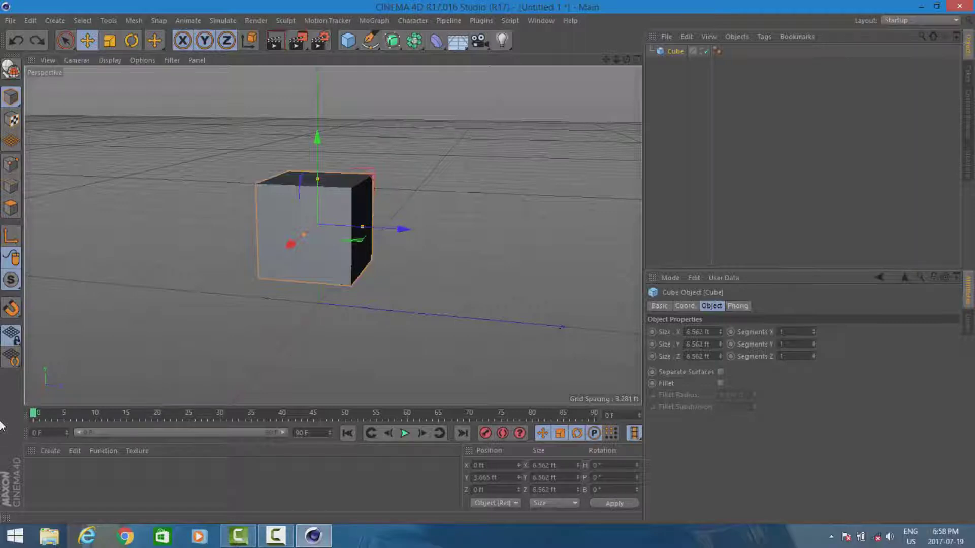
{"action": "key", "text": "ctrl+z"}
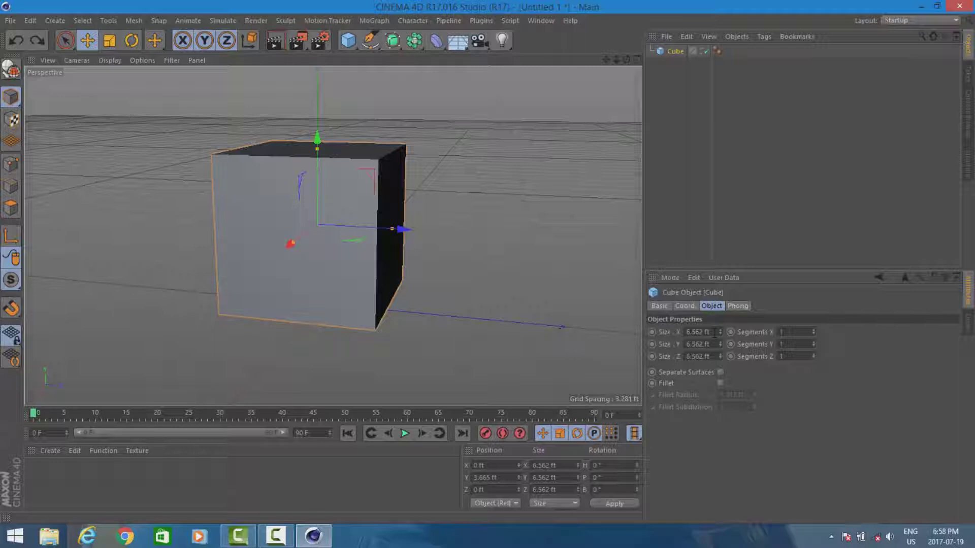
Try setting the Size X object property of the cube to 4 ft, and undo it
{"action": "double_click", "coordinate": [714, 333]}
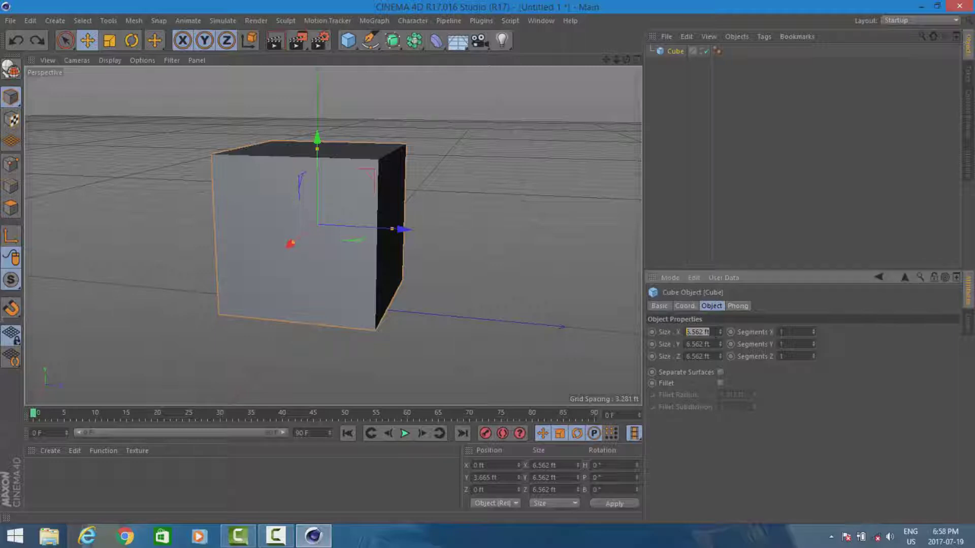
{"action": "type", "text": "4"}
{"action": "key", "text": "Return"}
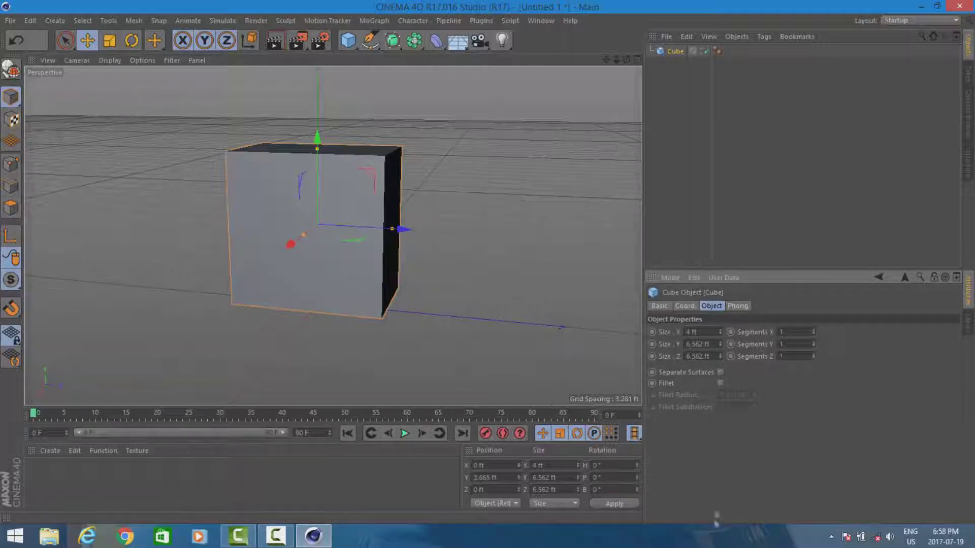
{"action": "left_click", "coordinate": [691, 332]}
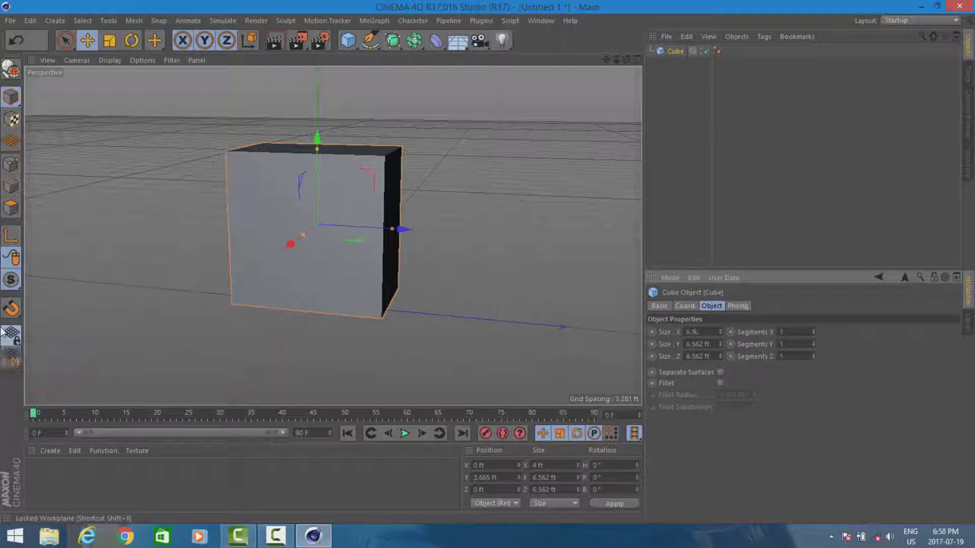
{"action": "key", "text": "ctrl+z"}
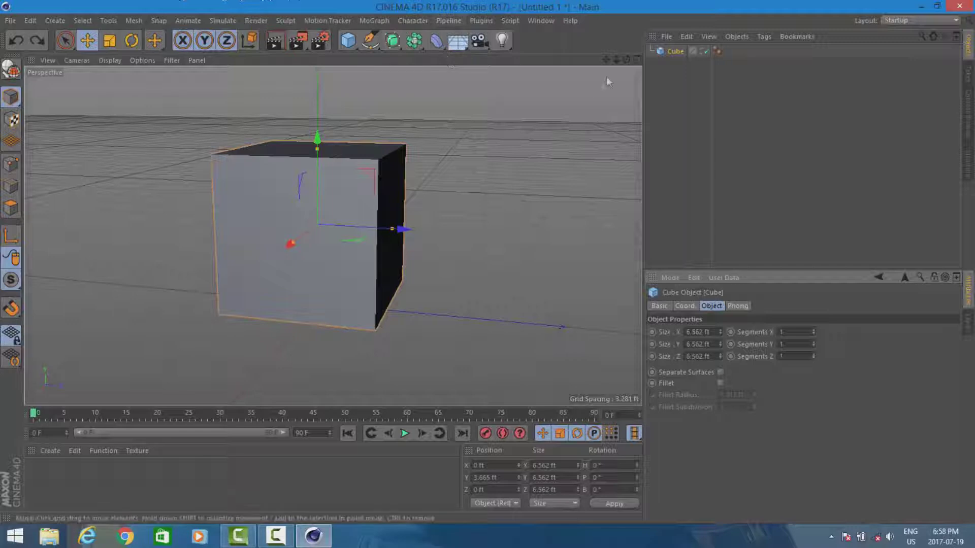
Duplicate the cube in place
{"action": "left_click", "coordinate": [679, 53]}
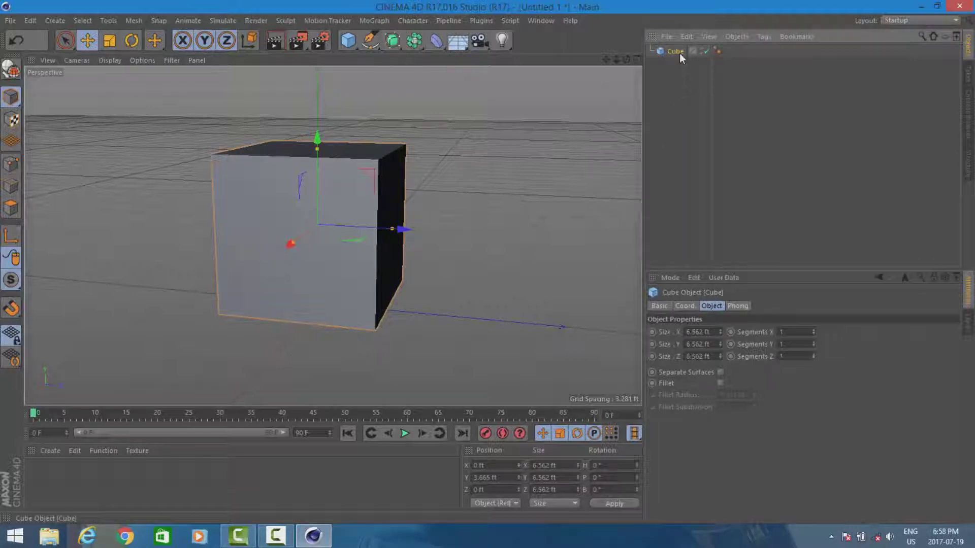
{"action": "key", "text": "ctrl+c"}
{"action": "key", "text": "ctrl+v"}
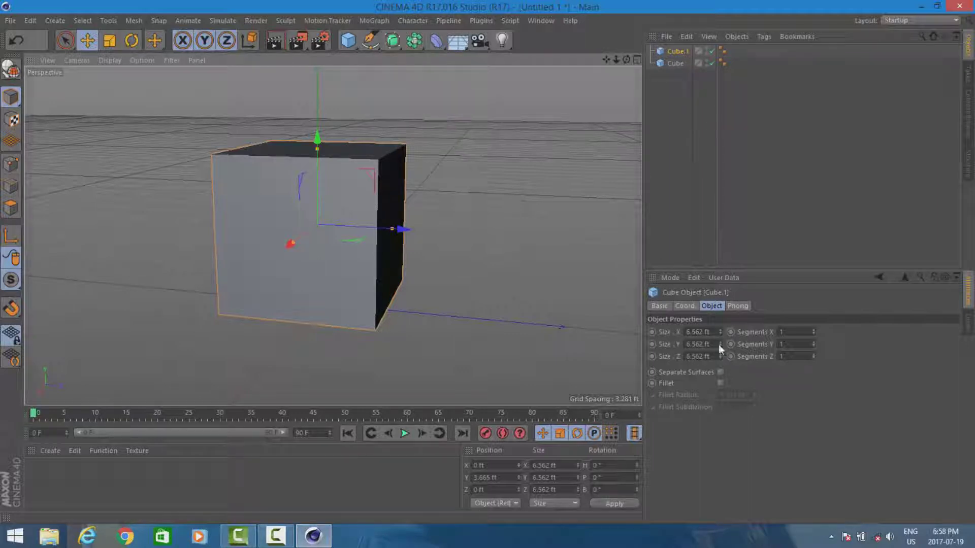
Set the copied cube's X and Y sizes to 4 ft and stretch it along Z to about 13.35 ft
{"action": "left_click_drag", "start_coordinate": [713, 332], "coordinate": [585, 341]}
{"action": "type", "text": "4"}
{"action": "key", "text": "Tab"}
{"action": "type", "text": "4"}
{"action": "key", "text": "Return"}
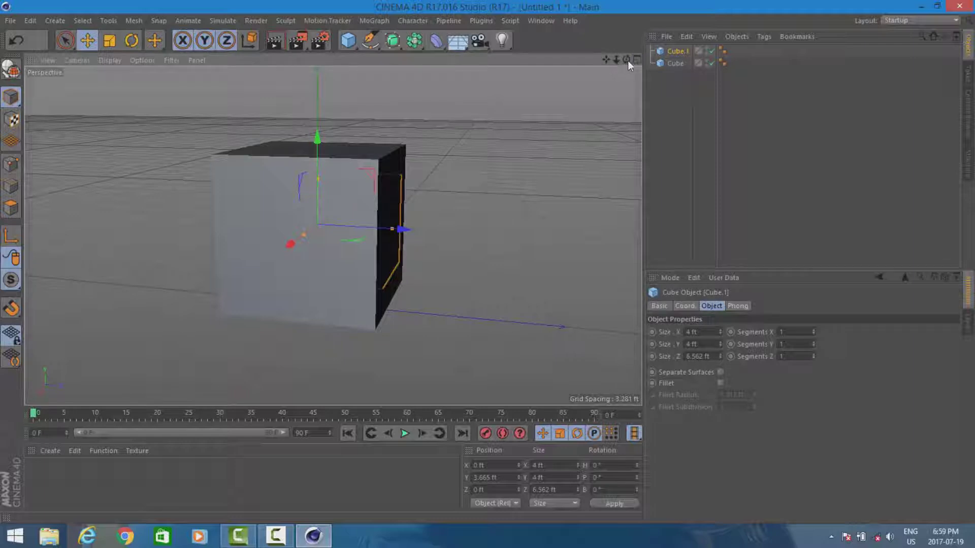
{"action": "left_click_drag", "start_coordinate": [627, 60], "coordinate": [579, 62]}
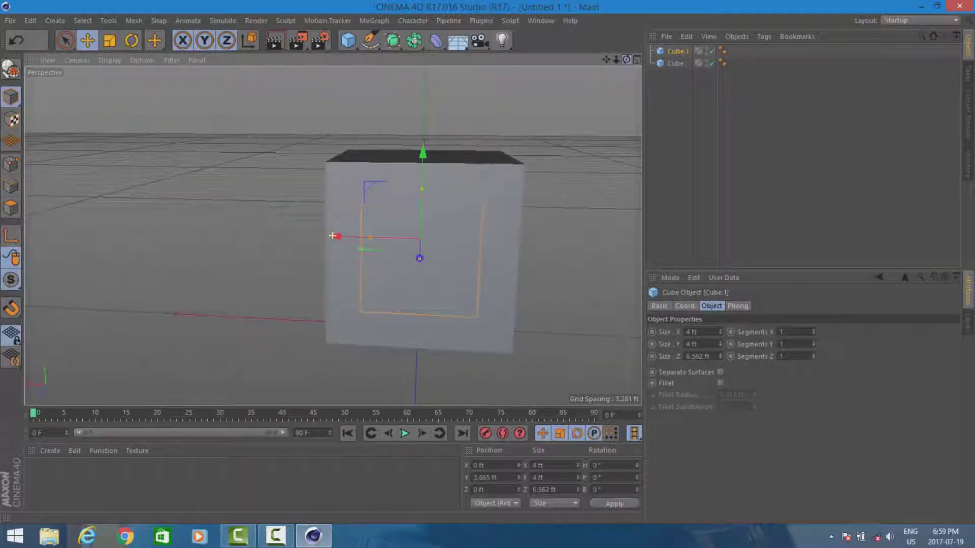
{"action": "left_click_drag", "start_coordinate": [421, 260], "coordinate": [419, 285]}
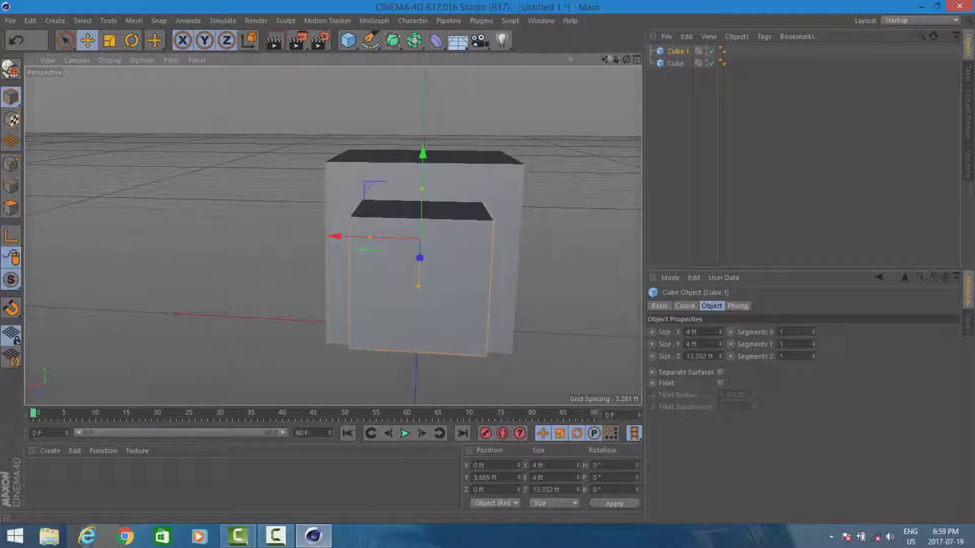
Add a Boole and a Connect object, duplicate the Connect, and nest both Connects inside the Boole
{"action": "left_click", "coordinate": [414, 40]}
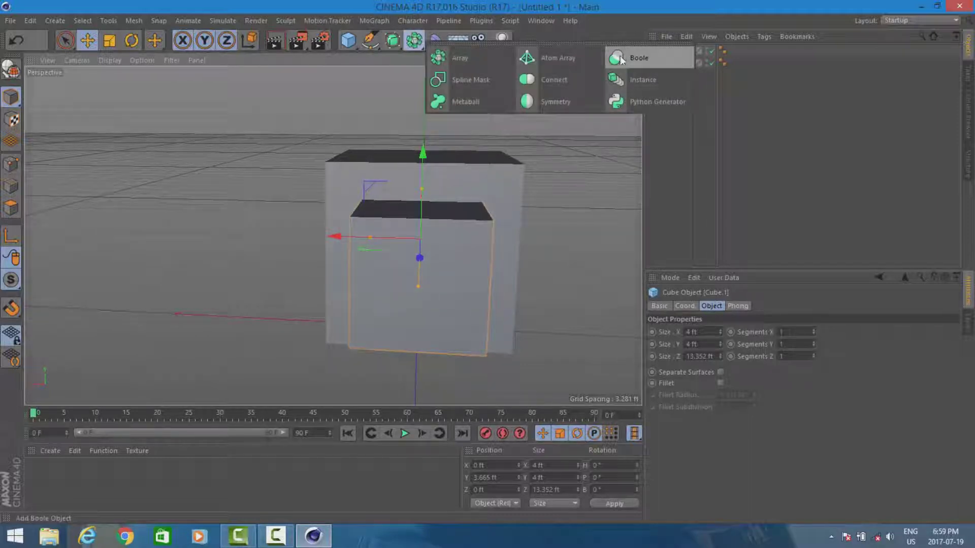
{"action": "left_click", "coordinate": [621, 60]}
{"action": "left_click", "coordinate": [416, 42]}
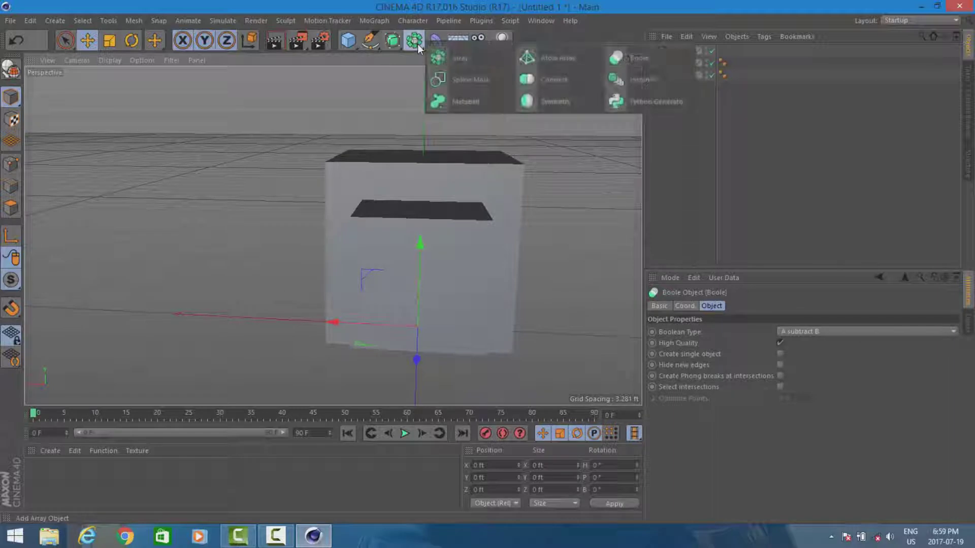
{"action": "left_click", "coordinate": [534, 84]}
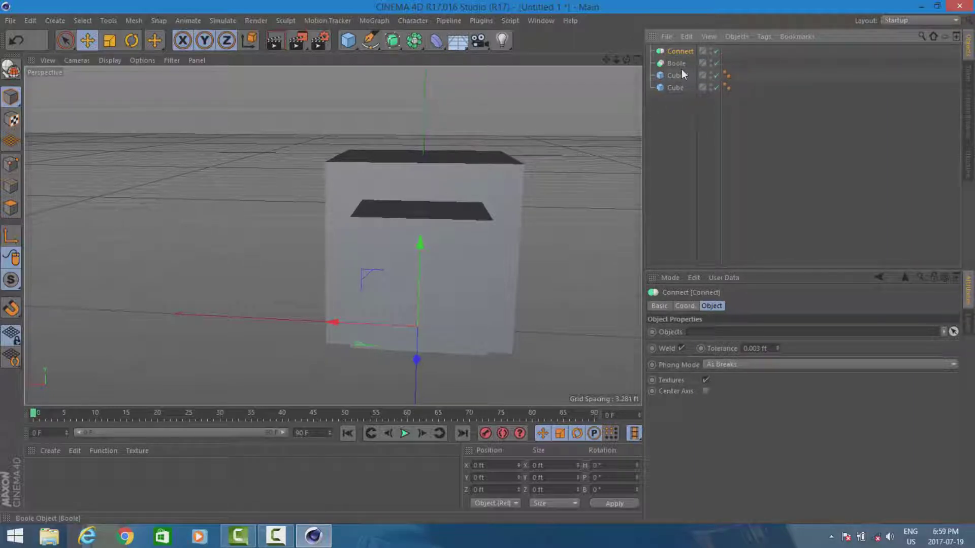
{"action": "key", "text": "ctrl+v"}
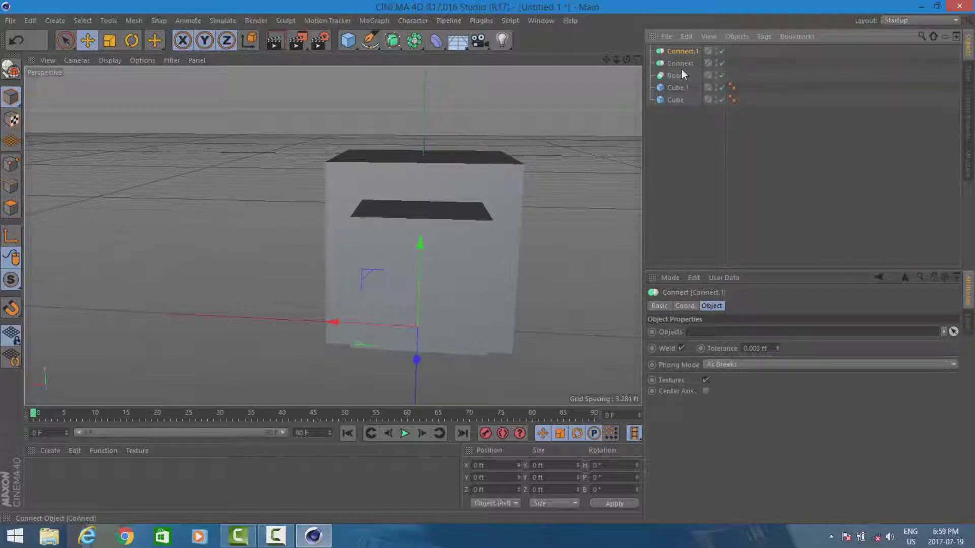
{"action": "left_click", "coordinate": [689, 63], "text": "shift"}
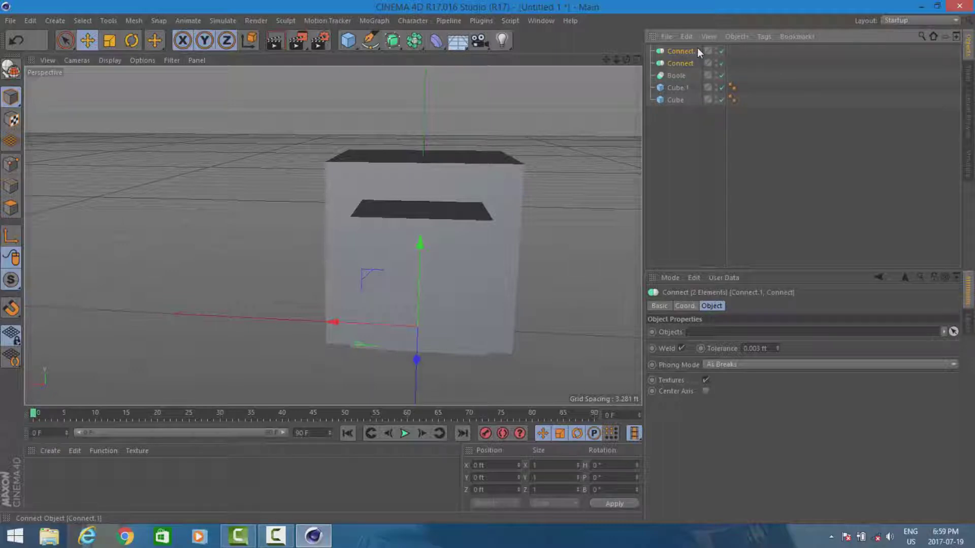
{"action": "key", "text": "alt+g"}
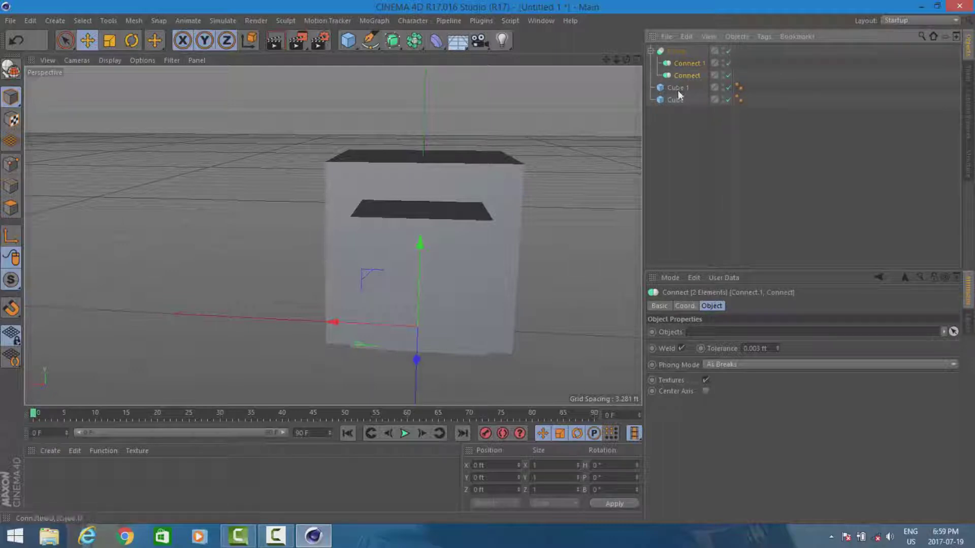
Nest the original cube under Connect.1 and the stretched Cube.1 under Connect inside the Boole
{"action": "left_click", "coordinate": [678, 93]}
{"action": "left_click", "coordinate": [678, 100]}
{"action": "left_click_drag", "start_coordinate": [677, 101], "coordinate": [694, 63]}
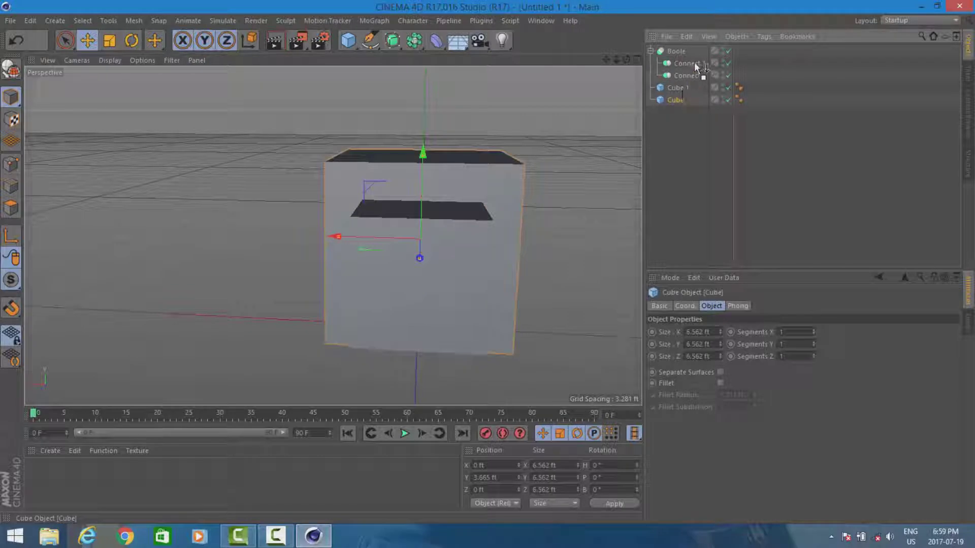
{"action": "left_click", "coordinate": [675, 99]}
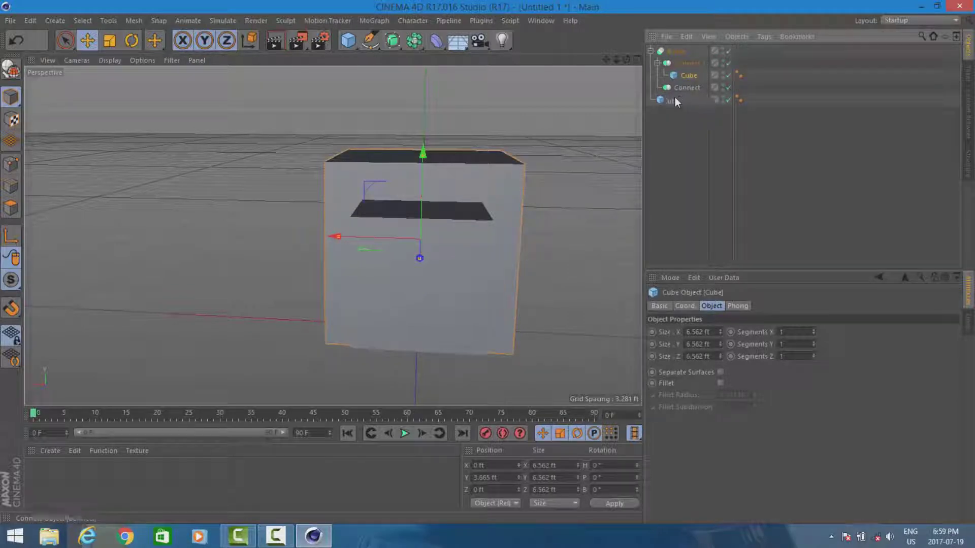
{"action": "left_click_drag", "start_coordinate": [675, 100], "coordinate": [689, 88]}
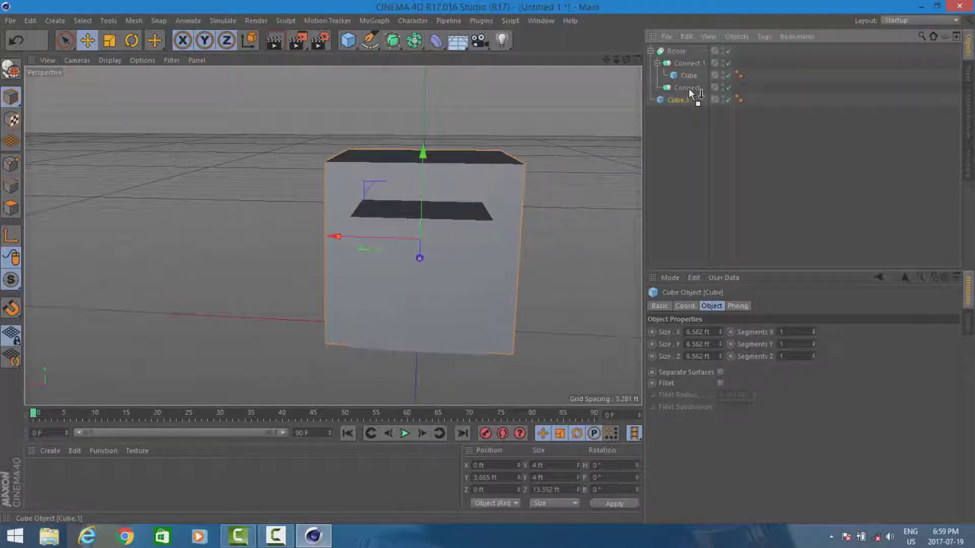
Add a default cube and move it up and beside the cut cube, to about X 6.31 ft, Y 10.08 ft
{"action": "left_click_drag", "start_coordinate": [626, 60], "coordinate": [677, 78]}
{"action": "left_click", "coordinate": [684, 76]}
{"action": "left_click", "coordinate": [347, 40]}
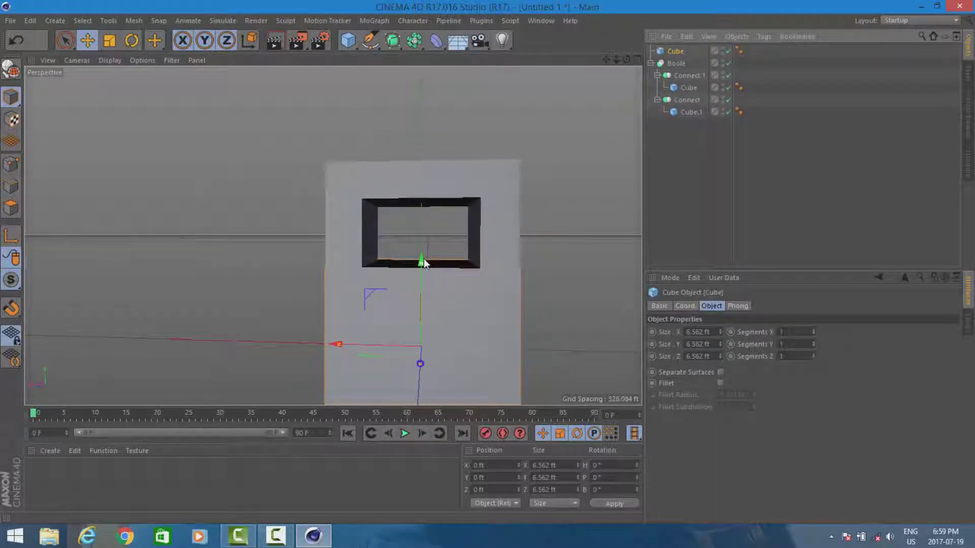
{"action": "left_click_drag", "start_coordinate": [421, 261], "coordinate": [425, 218]}
{"action": "left_click_drag", "start_coordinate": [374, 97], "coordinate": [151, 98]}
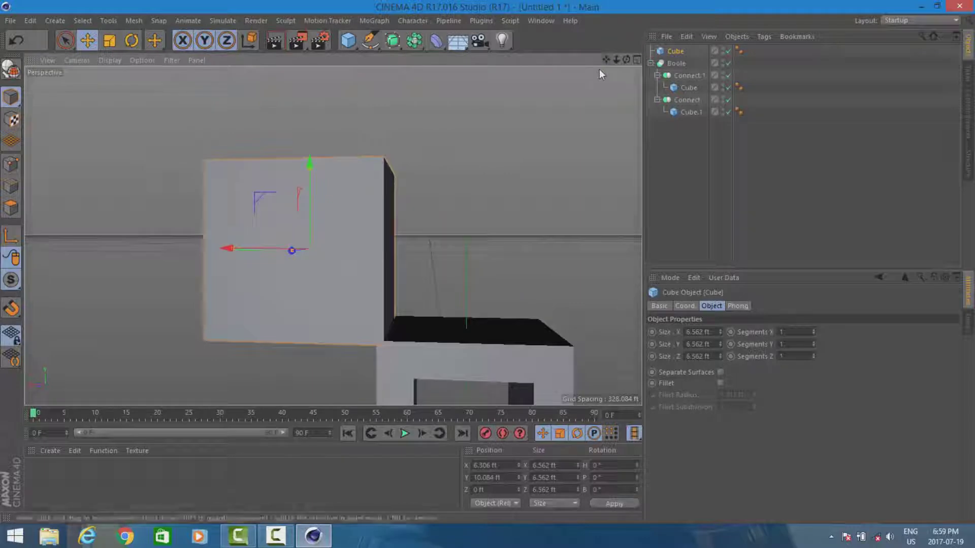
Duplicate the new cube and move the copy above the stack, to about X -0.19 ft, Y 16.63 ft
{"action": "key", "text": "ctrl+v"}
{"action": "mouse_move", "coordinate": [310, 163]}
{"action": "left_mouse_down"}
{"action": "mouse_move", "coordinate": [292, 177]}
{"action": "mouse_move", "coordinate": [290, 155]}
{"action": "mouse_move", "coordinate": [311, 165]}
{"action": "left_mouse_up"}
{"action": "left_click_drag", "start_coordinate": [280, 90], "coordinate": [439, 105]}
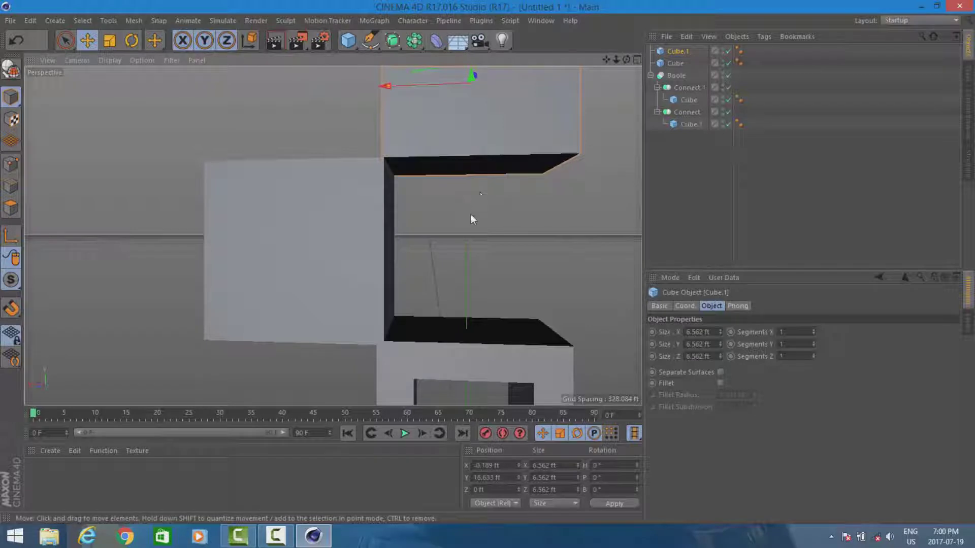
{"action": "left_click_drag", "start_coordinate": [472, 218], "coordinate": [544, 124], "text": "alt"}
{"action": "left_click_drag", "start_coordinate": [605, 61], "coordinate": [560, 96]}
{"action": "left_click", "coordinate": [675, 63]}
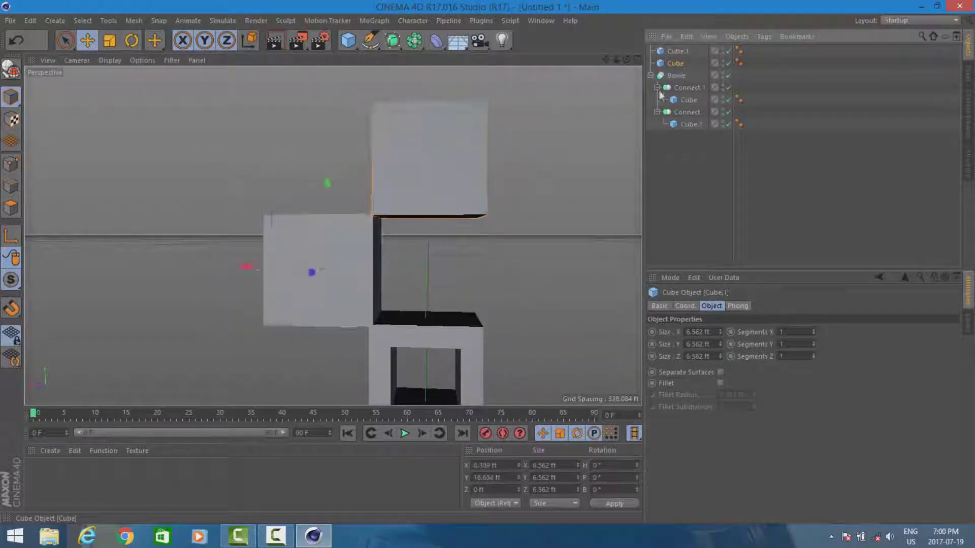
{"action": "left_click_drag", "start_coordinate": [710, 333], "coordinate": [336, 341]}
{"action": "type", "text": "4"}
{"action": "key", "text": "Tab"}
{"action": "type", "text": "4"}
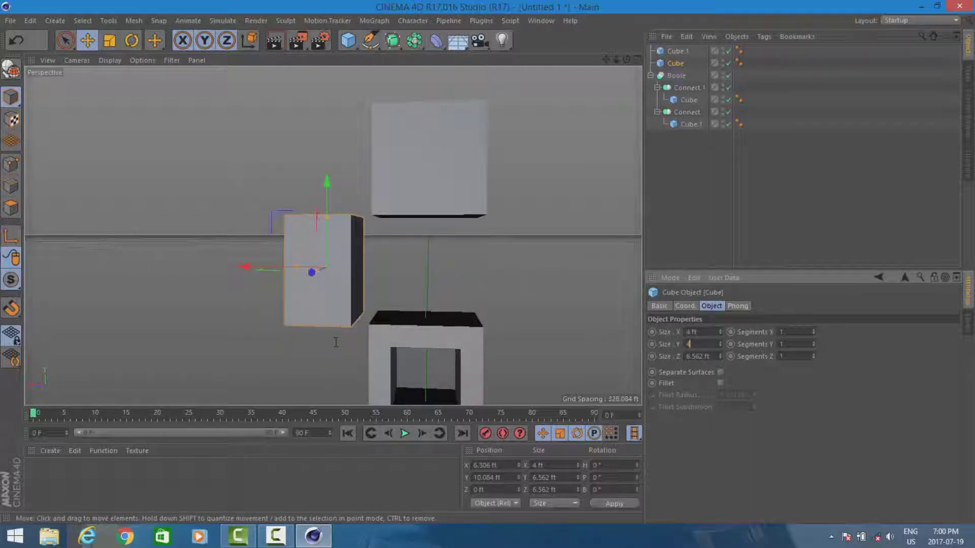
{"action": "key", "text": "ctrl+z"}
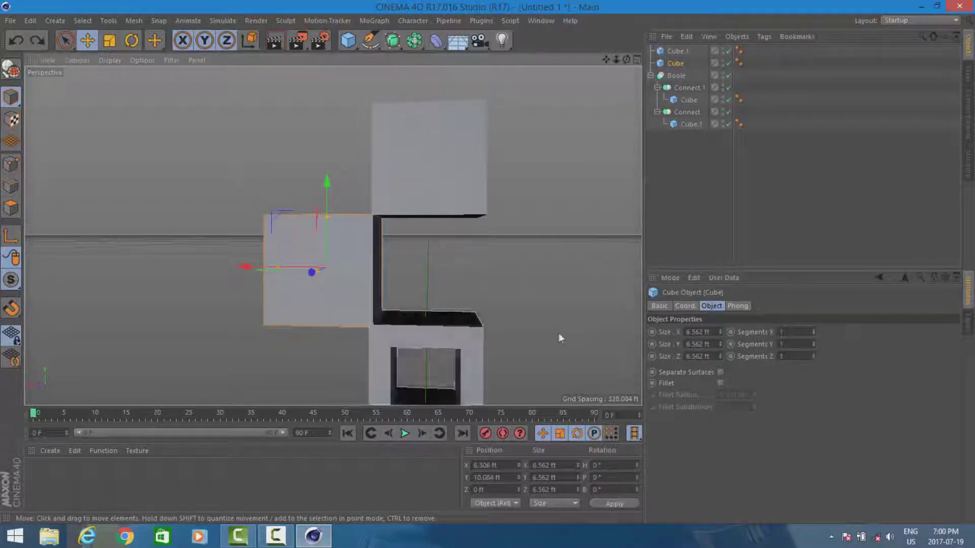
Duplicate the middle side cube, set the copy's X and Y sizes to 4 ft and stretch it along Z through the original
{"action": "key", "text": "ctrl+c"}
{"action": "key", "text": "ctrl+v"}
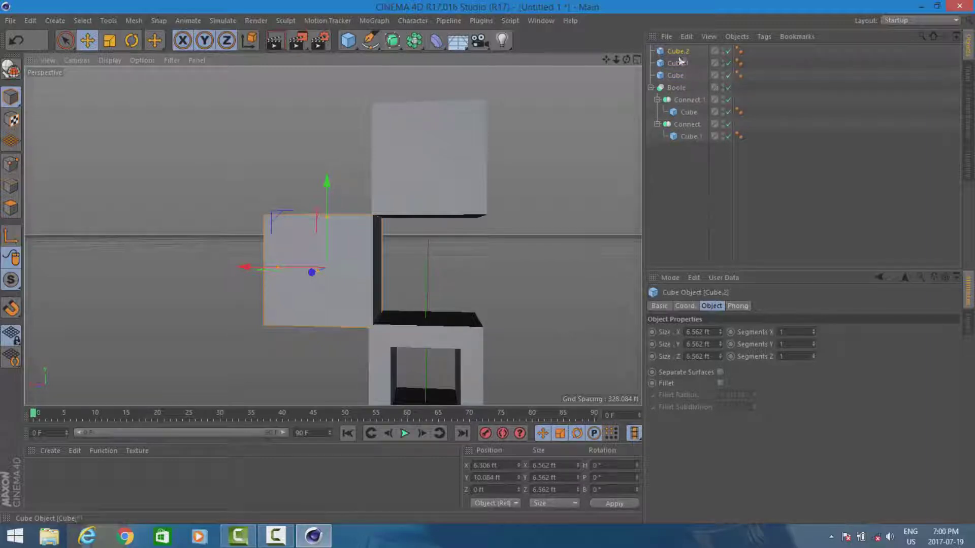
{"action": "left_click_drag", "start_coordinate": [716, 332], "coordinate": [348, 334]}
{"action": "type", "text": "4"}
{"action": "key", "text": "Tab"}
{"action": "type", "text": "4"}
{"action": "key", "text": "Return"}
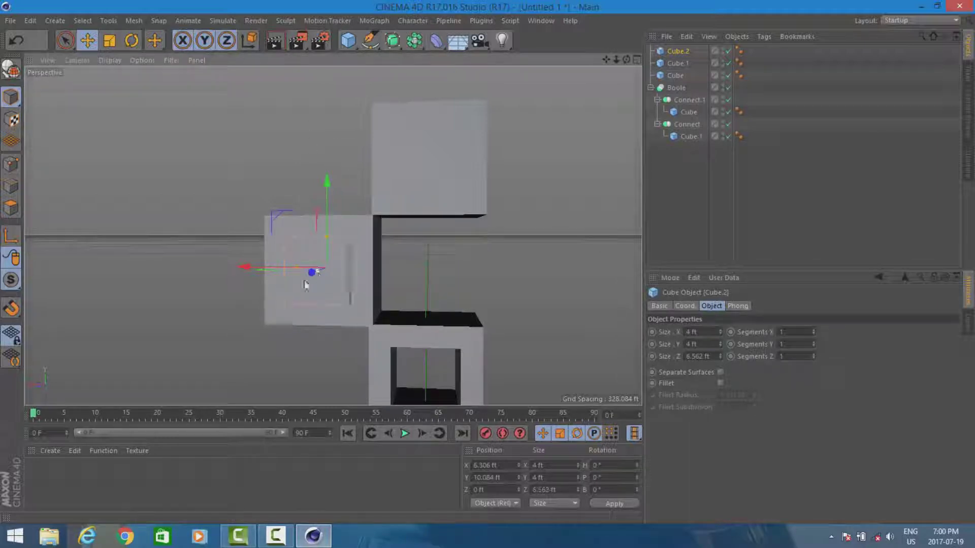
{"action": "left_click_drag", "start_coordinate": [321, 271], "coordinate": [305, 285]}
Nest the stretched Cube.2 under Connect and the full-size side cube under Connect.1 inside the Boole
{"action": "left_click_drag", "start_coordinate": [682, 51], "coordinate": [690, 117]}
{"action": "left_click", "coordinate": [681, 62]}
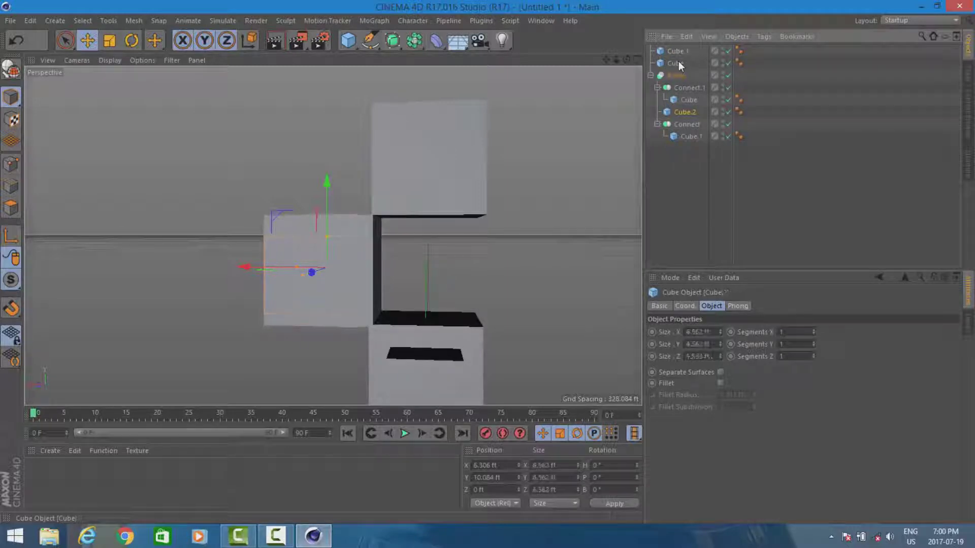
{"action": "left_click_drag", "start_coordinate": [689, 115], "coordinate": [691, 128]}
{"action": "left_click", "coordinate": [677, 63]}
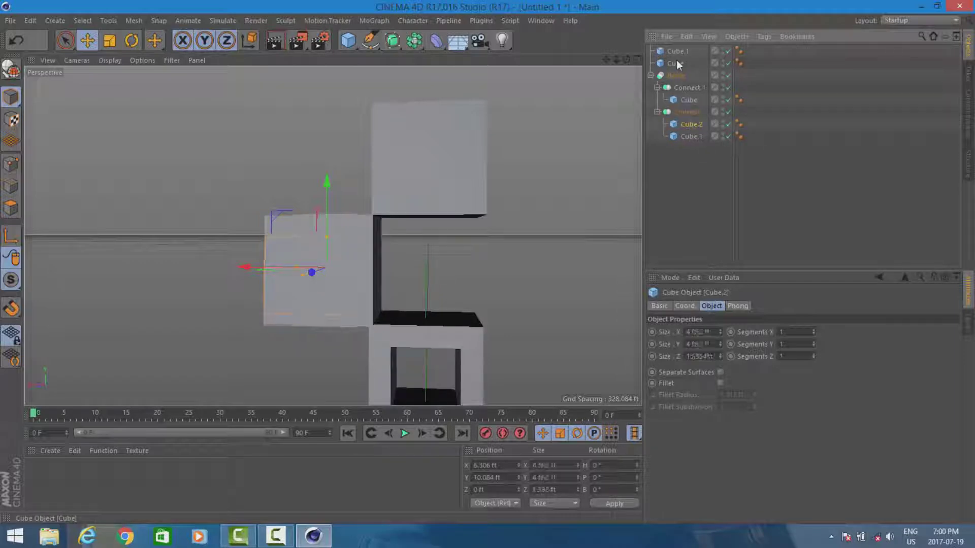
{"action": "left_click_drag", "start_coordinate": [682, 69], "coordinate": [693, 93]}
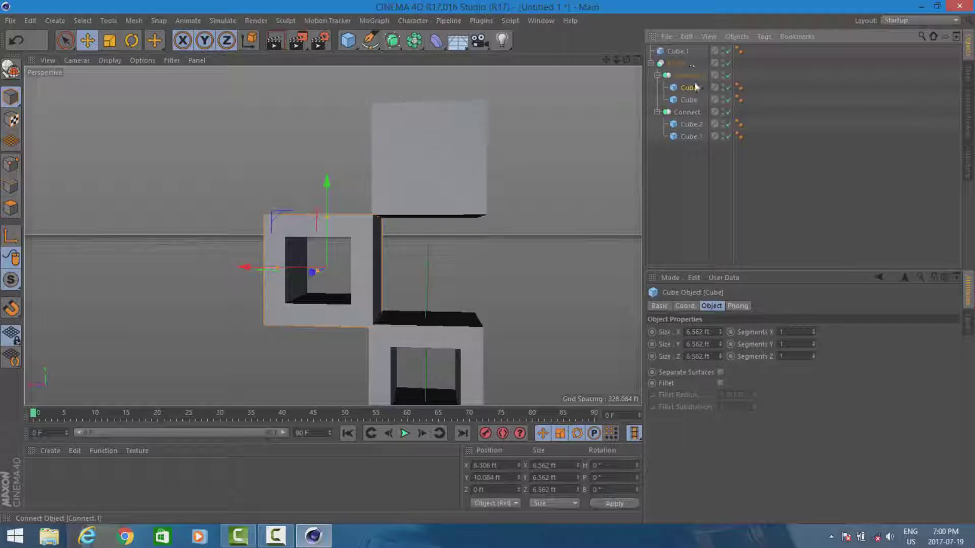
Duplicate the topmost cube in place and set the copy's X and Y sizes to 4 ft
{"action": "left_click", "coordinate": [688, 52]}
{"action": "key", "text": "ctrl+c"}
{"action": "key", "text": "ctrl+v"}
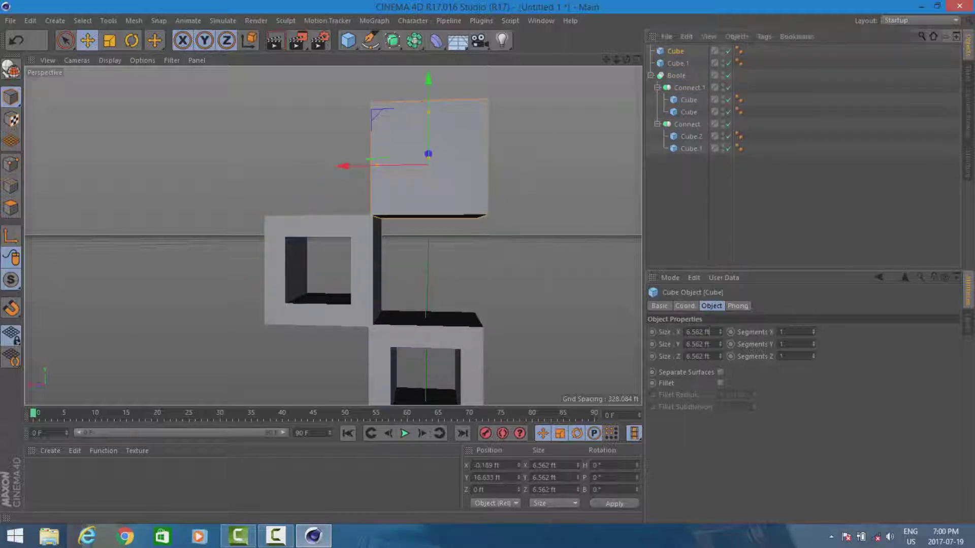
{"action": "type", "text": "4"}
{"action": "key", "text": "Return"}
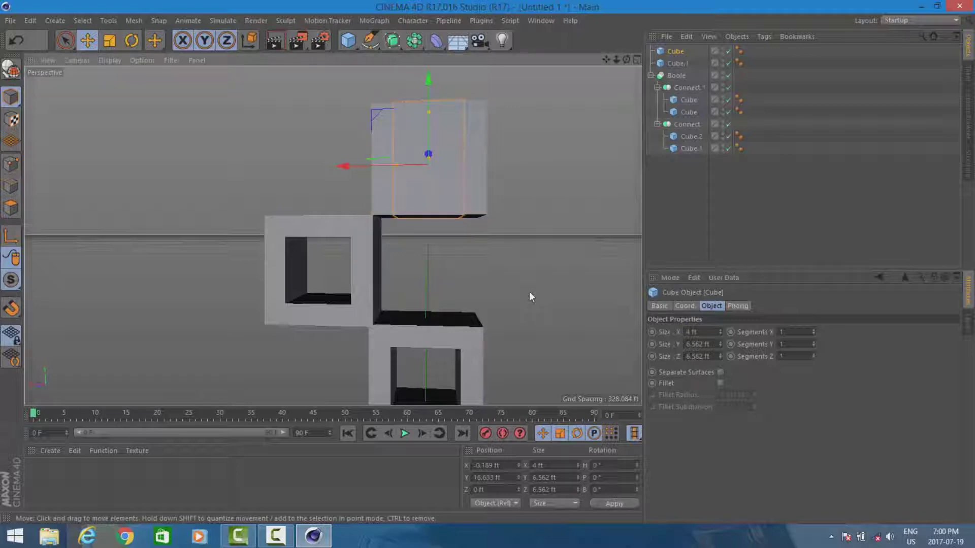
{"action": "key", "text": "Tab"}
{"action": "type", "text": "4"}
{"action": "key", "text": "Return"}
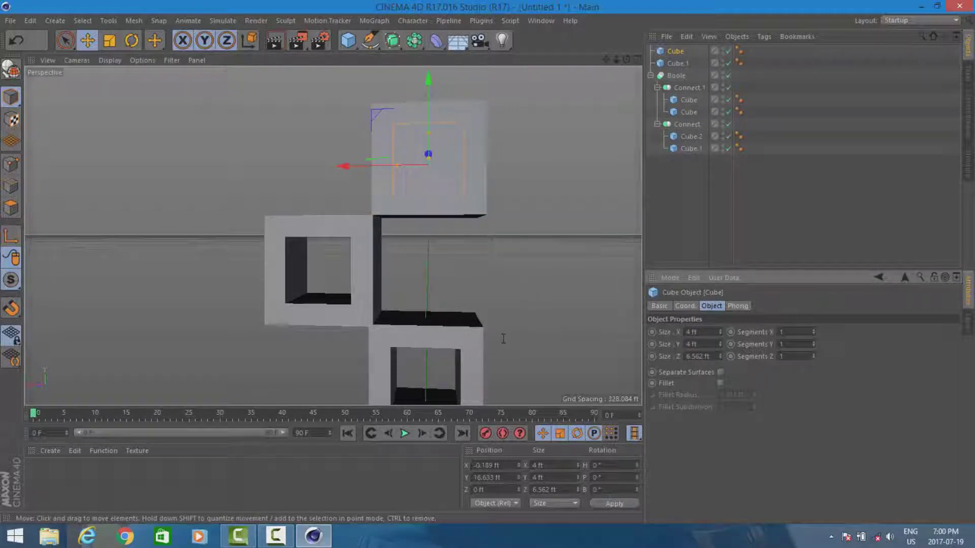
Stretch the narrow copy along Z to about 7.75 ft, and nest it under Connect and the full-size Cube.1 under Connect.1
{"action": "left_click_drag", "start_coordinate": [702, 333], "coordinate": [477, 301]}
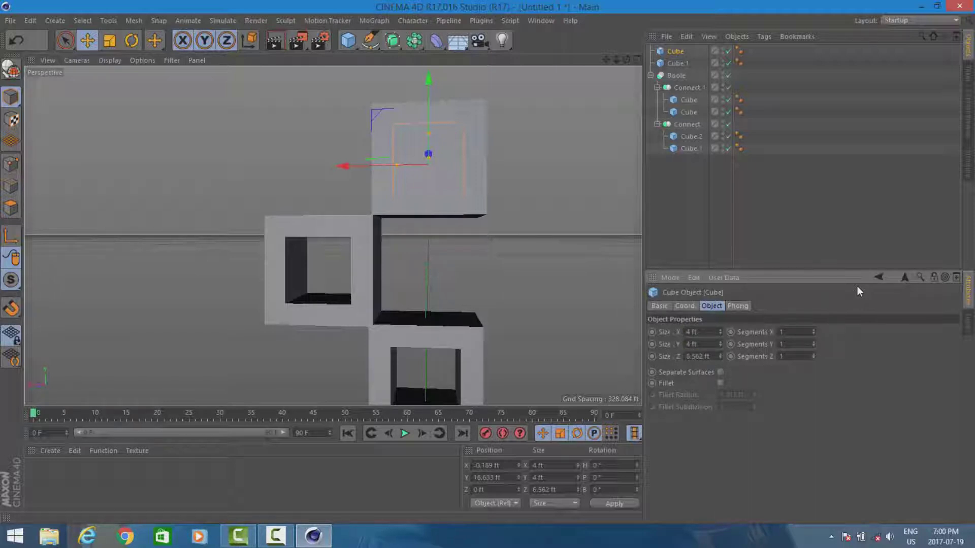
{"action": "left_click", "coordinate": [431, 160]}
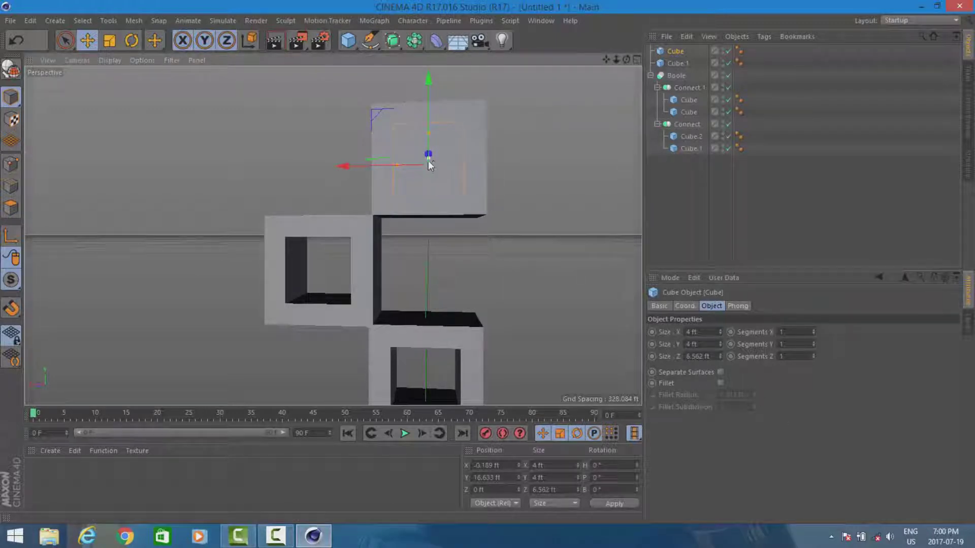
{"action": "key", "text": "ctrl+z"}
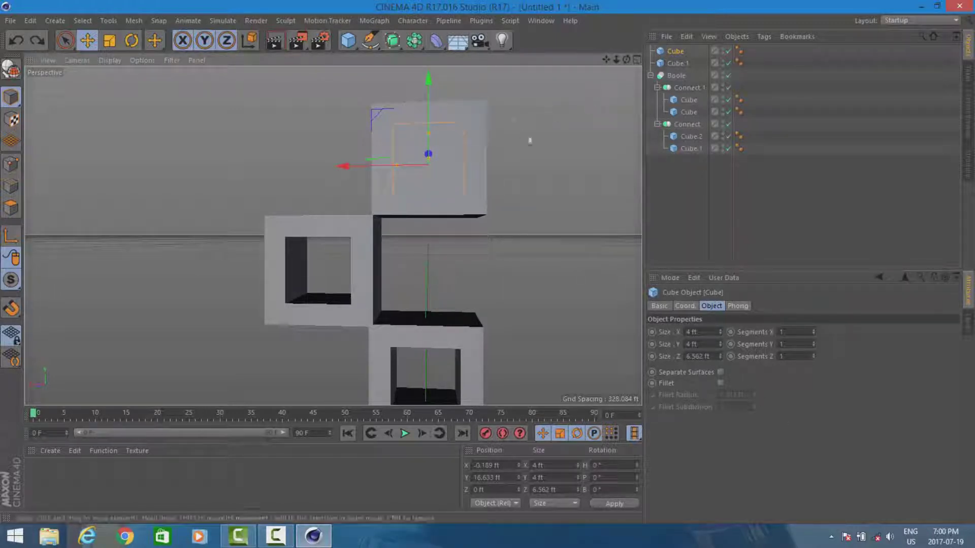
{"action": "left_click_drag", "start_coordinate": [627, 60], "coordinate": [609, 71]}
{"action": "mouse_move", "coordinate": [420, 159]}
{"action": "left_mouse_down"}
{"action": "mouse_move", "coordinate": [411, 161]}
{"action": "mouse_move", "coordinate": [423, 157]}
{"action": "left_mouse_up"}
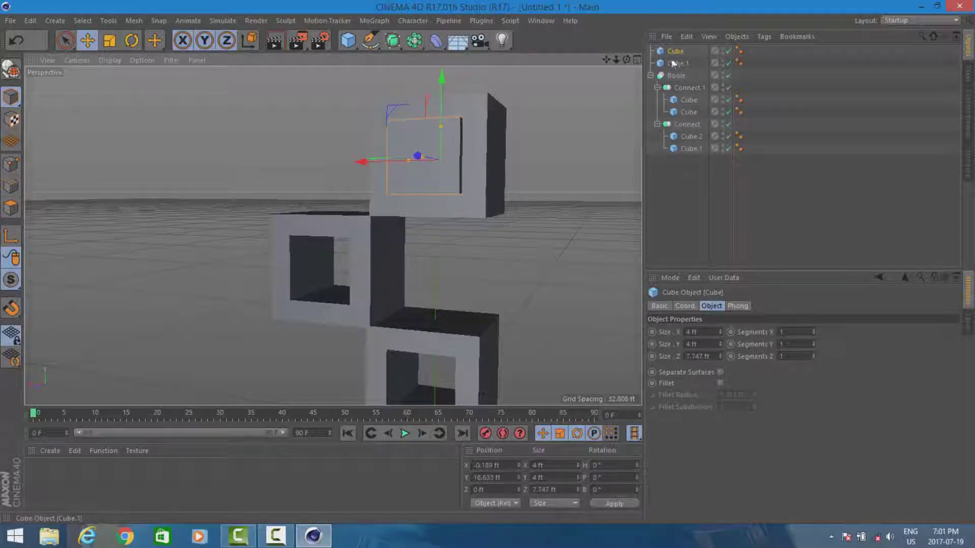
{"action": "left_click_drag", "start_coordinate": [677, 70], "coordinate": [687, 123]}
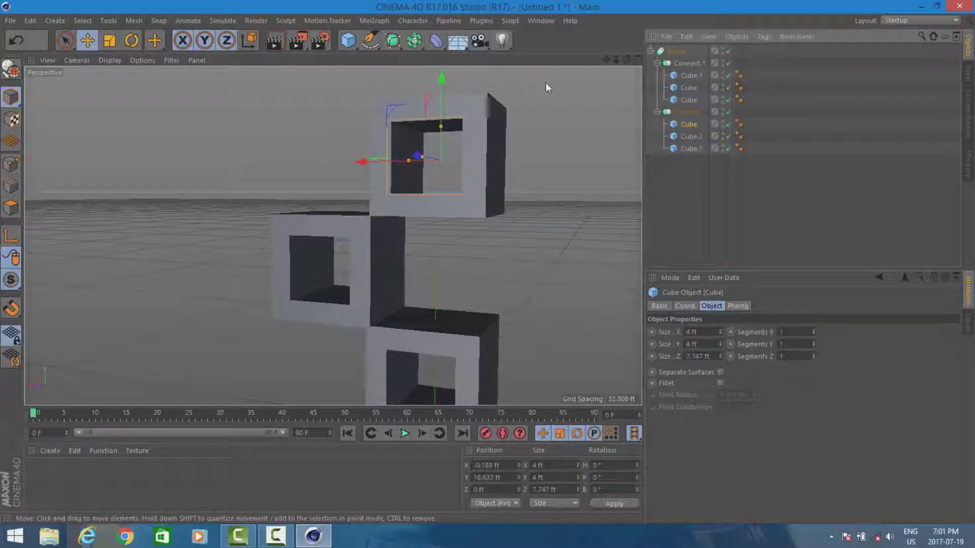
Add a Polygon object, make it a triangle and raise it above the cube stack to about Y 24.4 ft
{"action": "left_click_drag", "start_coordinate": [627, 61], "coordinate": [332, 235]}
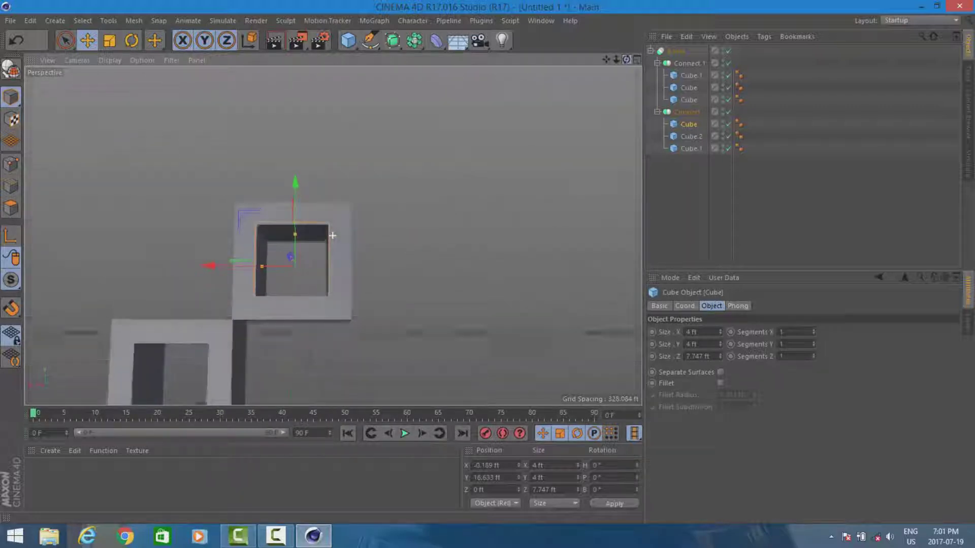
{"action": "left_click", "coordinate": [347, 41]}
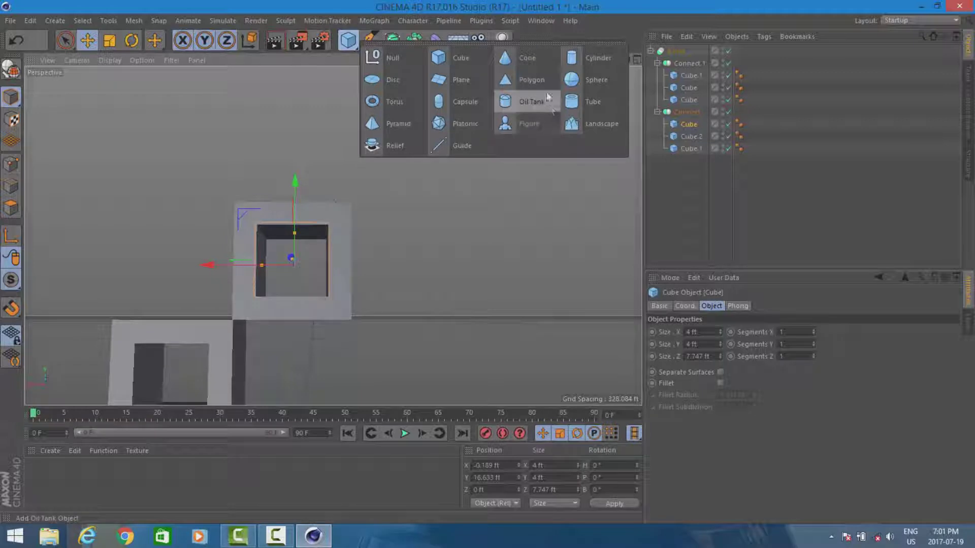
{"action": "left_click", "coordinate": [539, 78]}
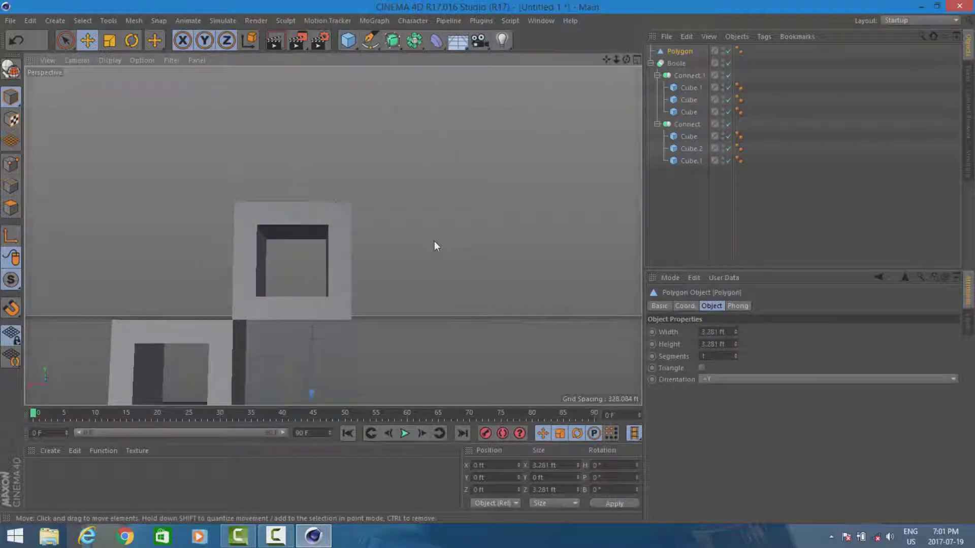
{"action": "scroll", "coordinate": [434, 241], "scroll_direction": "down", "scroll_amount": 5}
{"action": "left_click_drag", "start_coordinate": [626, 59], "coordinate": [559, 138]}
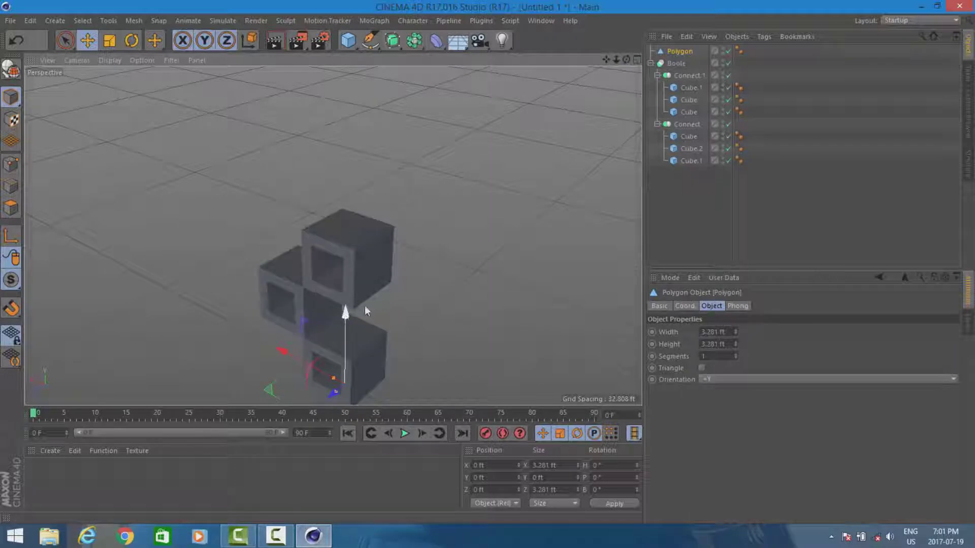
{"action": "left_click", "coordinate": [702, 368]}
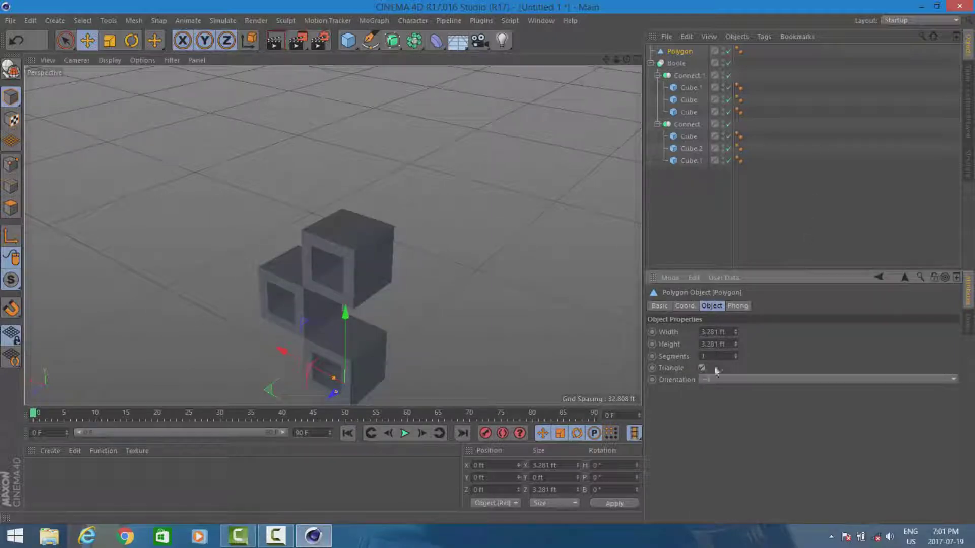
{"action": "left_click_drag", "start_coordinate": [345, 314], "coordinate": [360, 102]}
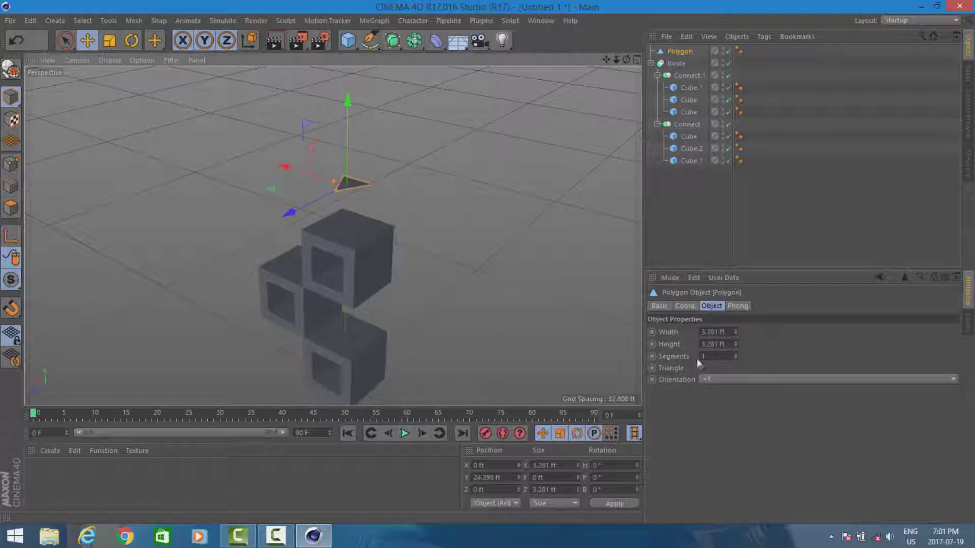
Try the triangle polygon with 6 segments and undo the change
{"action": "left_click_drag", "start_coordinate": [715, 357], "coordinate": [553, 357]}
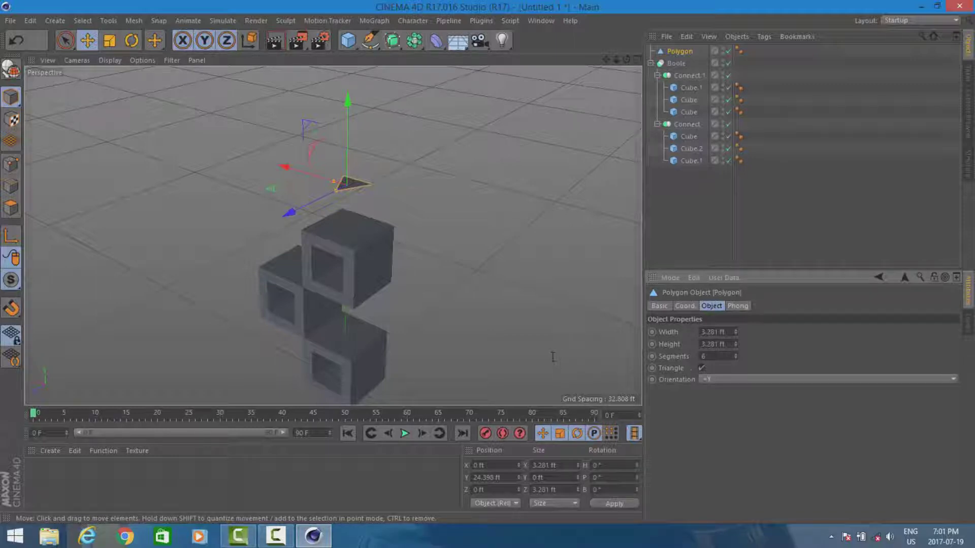
{"action": "key", "text": "ctrl+z"}
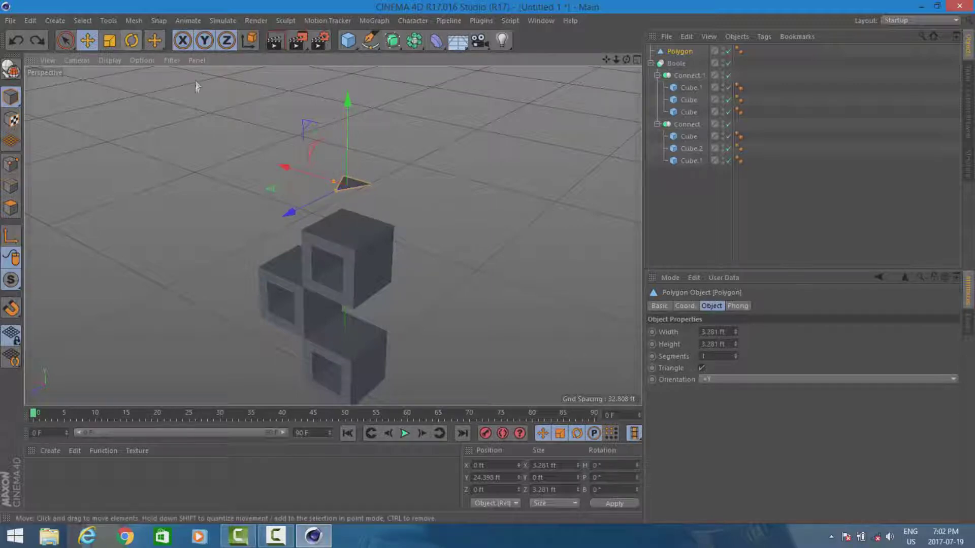
Rotate the triangle upright by setting its pitch rotation to 90°
{"action": "left_click", "coordinate": [131, 40]}
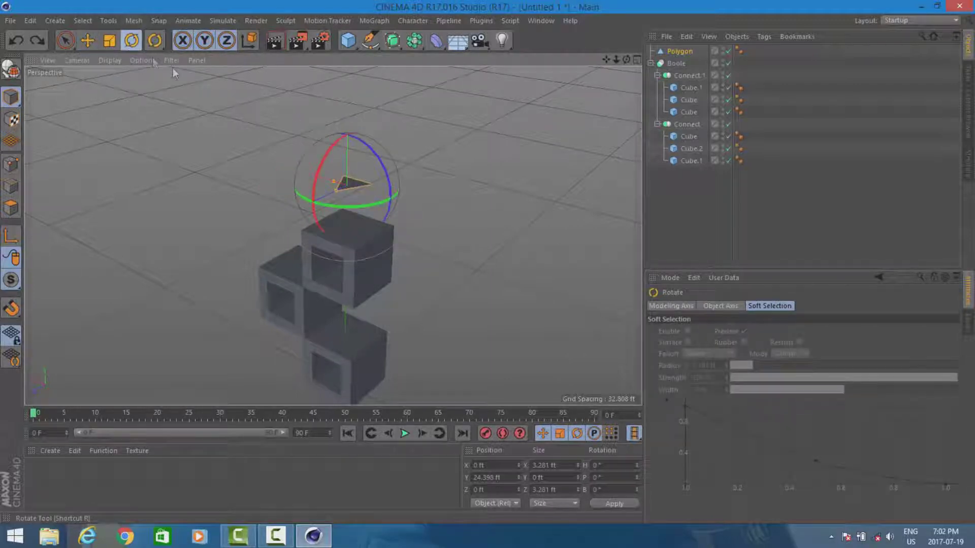
{"action": "left_click_drag", "start_coordinate": [334, 153], "coordinate": [389, 125]}
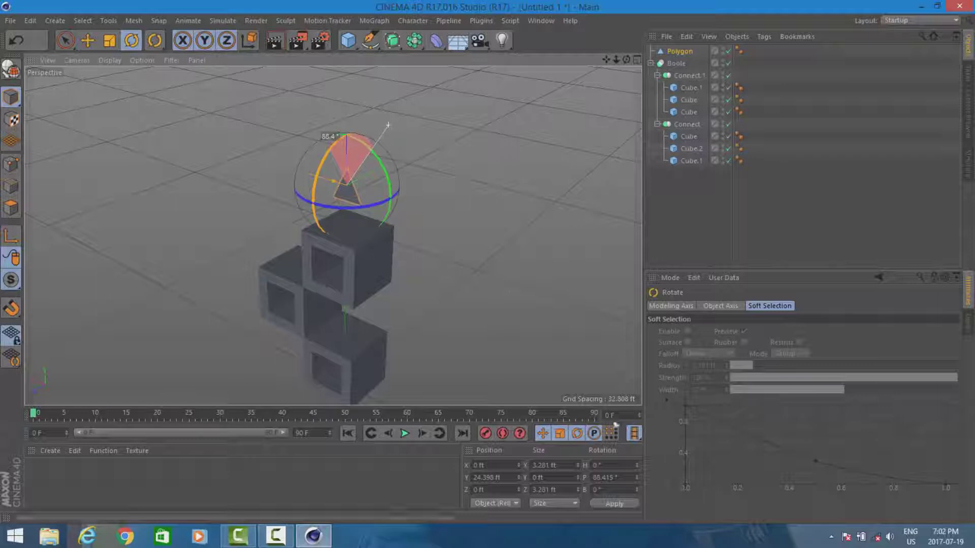
{"action": "left_click", "coordinate": [604, 478]}
{"action": "type", "text": "90"}
{"action": "key", "text": "Return"}
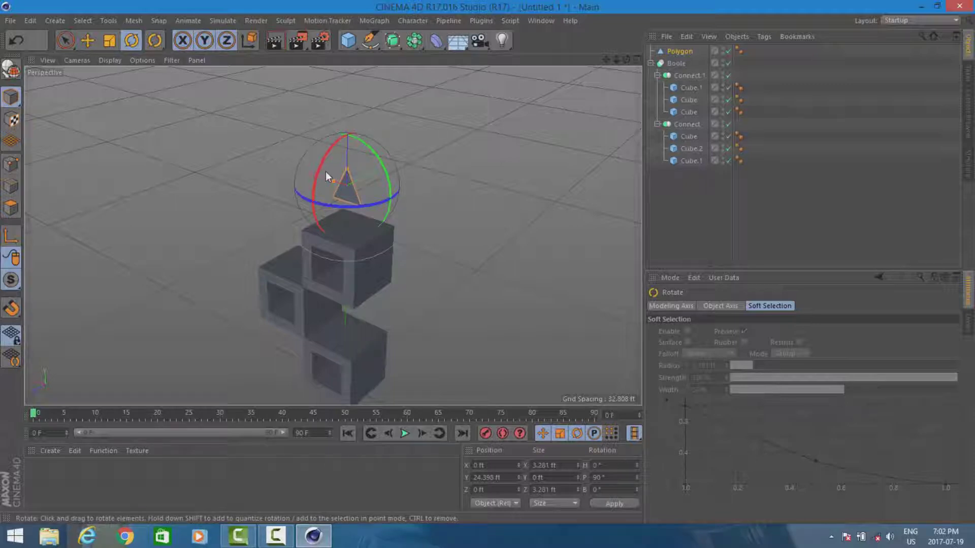
Lower the upright triangle onto the top face of the uppermost cube, to about Y 21.45 ft
{"action": "left_click", "coordinate": [94, 40]}
{"action": "left_click_drag", "start_coordinate": [349, 99], "coordinate": [346, 133]}
{"action": "scroll", "coordinate": [348, 218], "scroll_direction": "up", "scroll_amount": 3}
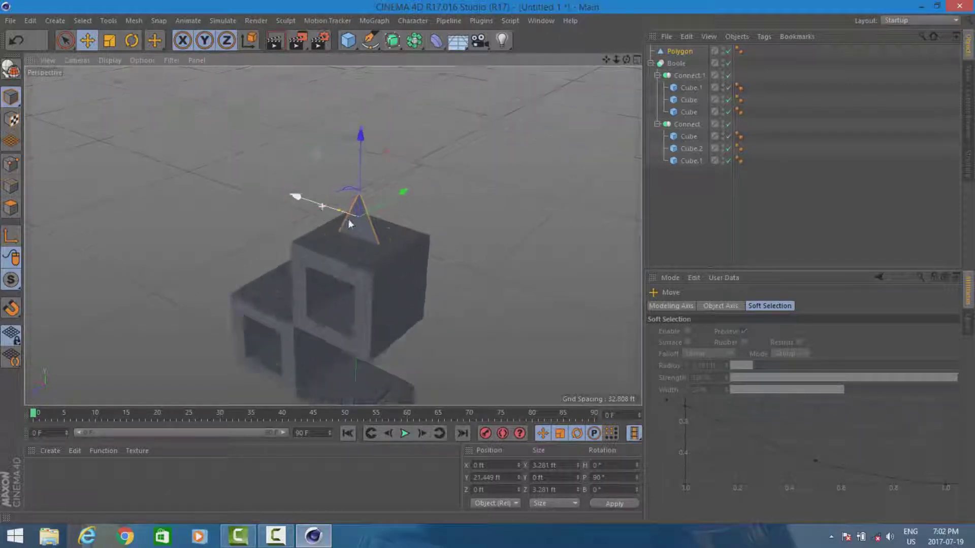
Widen the triangle to about 6.62 ft and shift it to about X -0.21 ft so its base spans the top cube
{"action": "scroll", "coordinate": [349, 218], "scroll_direction": "up", "scroll_amount": 3}
{"action": "left_click_drag", "start_coordinate": [333, 207], "coordinate": [307, 198]}
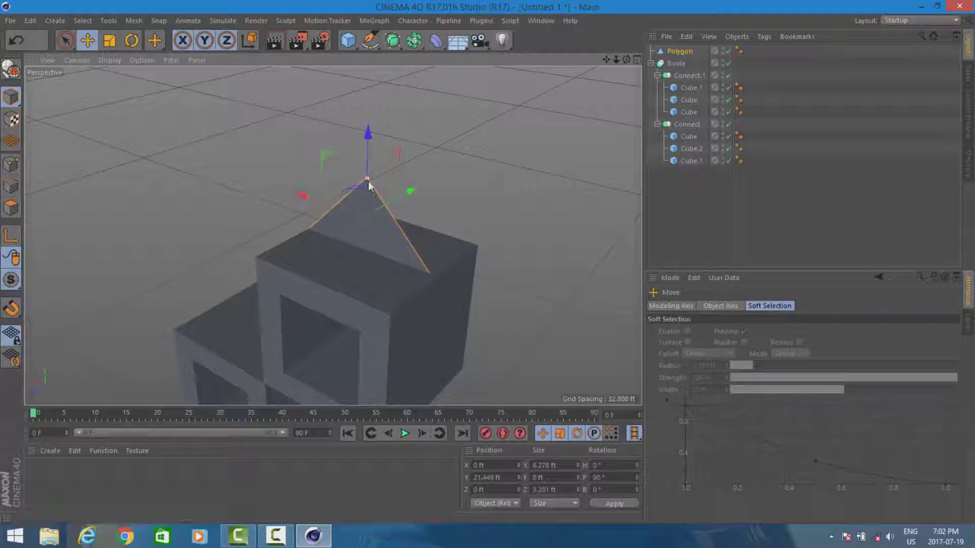
{"action": "left_click_drag", "start_coordinate": [350, 209], "coordinate": [353, 216]}
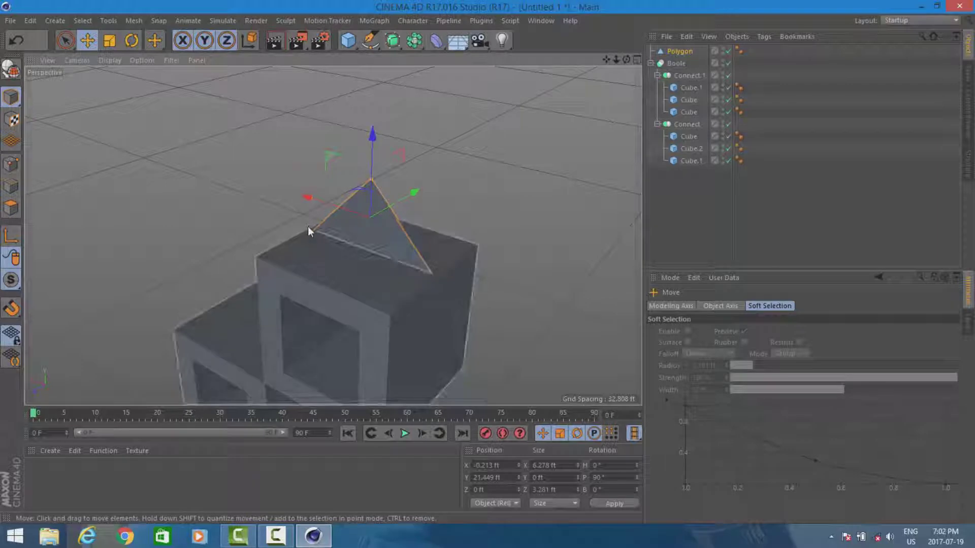
{"action": "left_click_drag", "start_coordinate": [308, 198], "coordinate": [308, 197]}
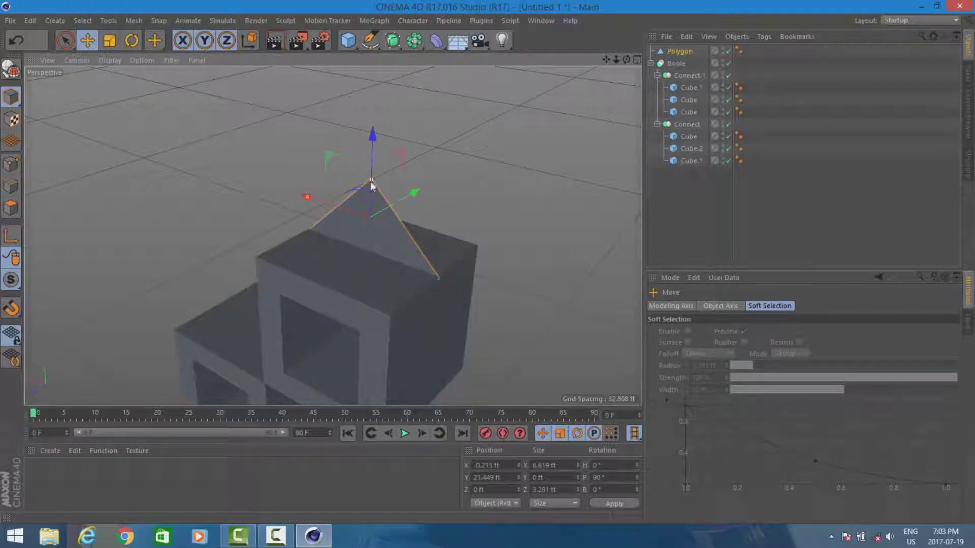
Stretch the triangle's height to about 8.07 ft and move it to the front edge of the top cube
{"action": "left_click_drag", "start_coordinate": [372, 181], "coordinate": [379, 84]}
{"action": "left_click_drag", "start_coordinate": [409, 144], "coordinate": [360, 167]}
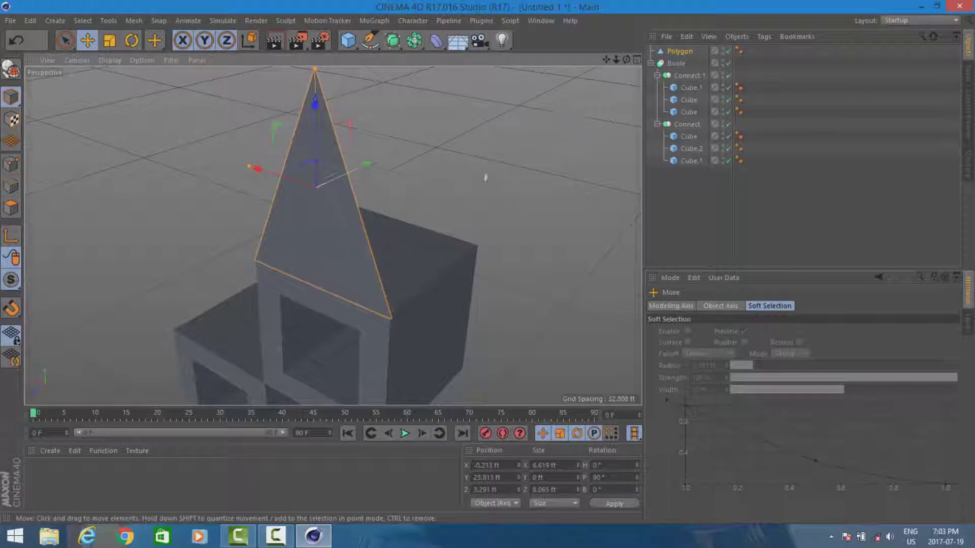
Rename the triangular polygon on top of the stack as Dunce Cap
{"action": "scroll", "coordinate": [437, 218], "scroll_direction": "down", "scroll_amount": 7}
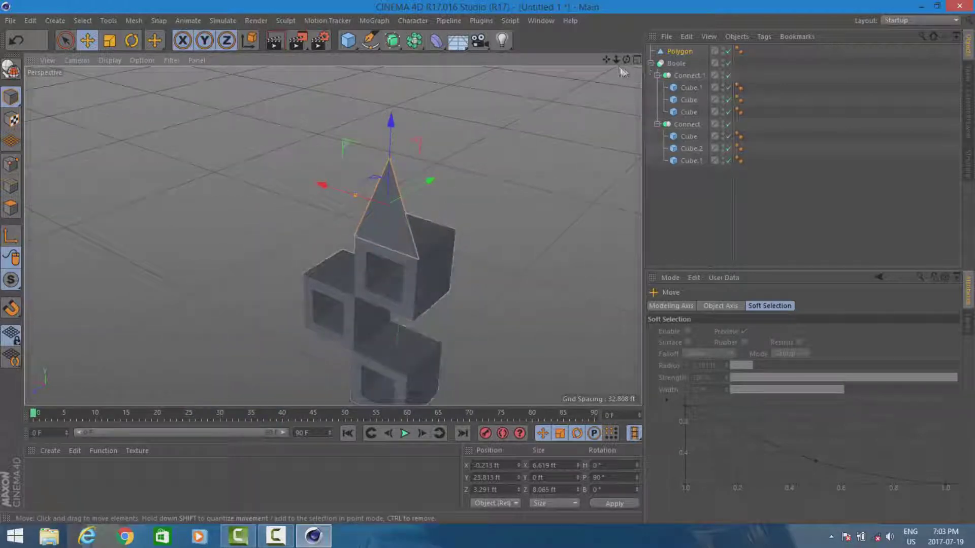
{"action": "left_click_drag", "start_coordinate": [626, 59], "coordinate": [626, 60]}
{"action": "left_click_drag", "start_coordinate": [332, 235], "coordinate": [333, 235], "text": "alt"}
{"action": "scroll", "coordinate": [342, 307], "scroll_direction": "down", "scroll_amount": 5}
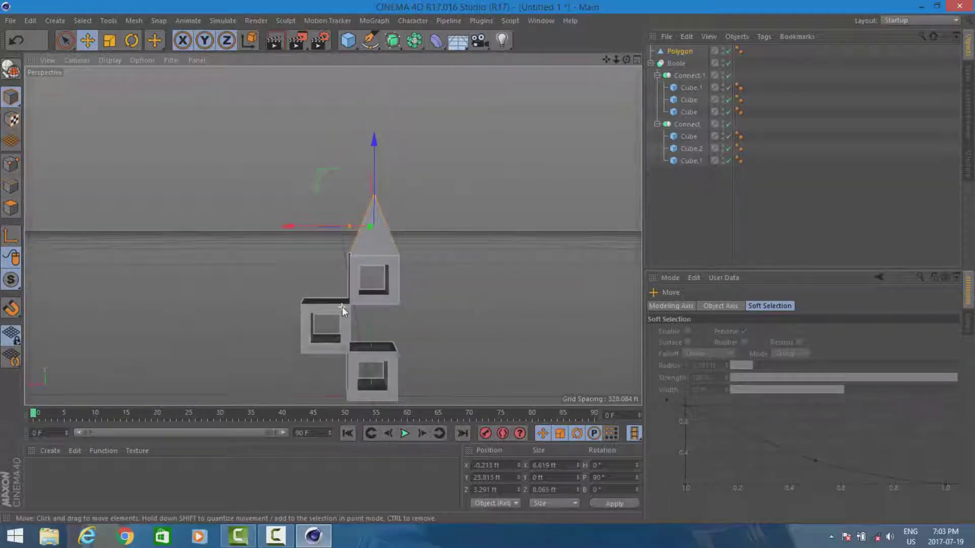
{"action": "double_click", "coordinate": [685, 52]}
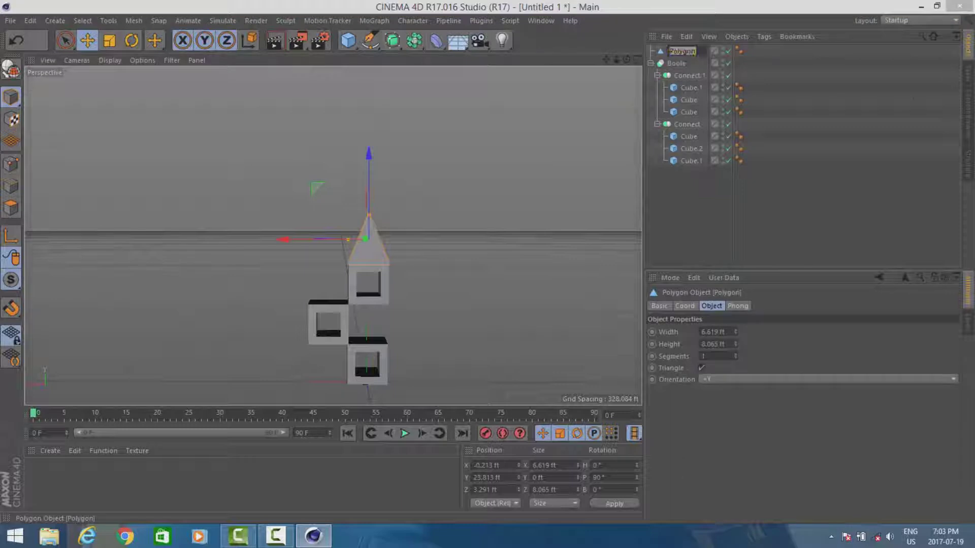
{"action": "type", "text": "Dom"}
{"action": "type", "text": "ce Cap"}
{"action": "key", "text": "Return"}
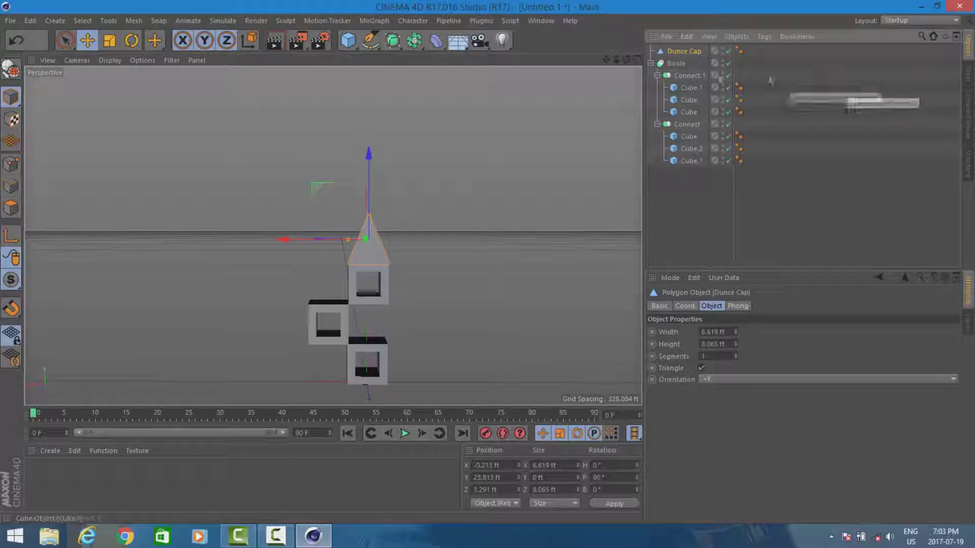
Group the Dunce Cap and the collapsed Boole under one null and name the group Modern Thingymabob
{"action": "left_click", "coordinate": [657, 75]}
{"action": "left_click", "coordinate": [657, 87]}
{"action": "left_click", "coordinate": [650, 62]}
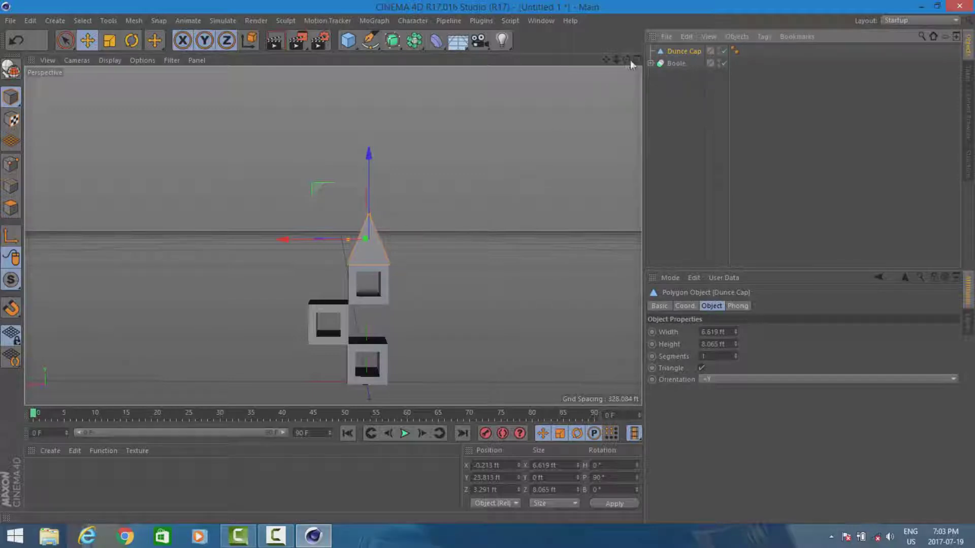
{"action": "mouse_move", "coordinate": [628, 60]}
{"action": "left_mouse_down"}
{"action": "mouse_move", "coordinate": [623, 43]}
{"action": "mouse_move", "coordinate": [629, 62]}
{"action": "left_mouse_up"}
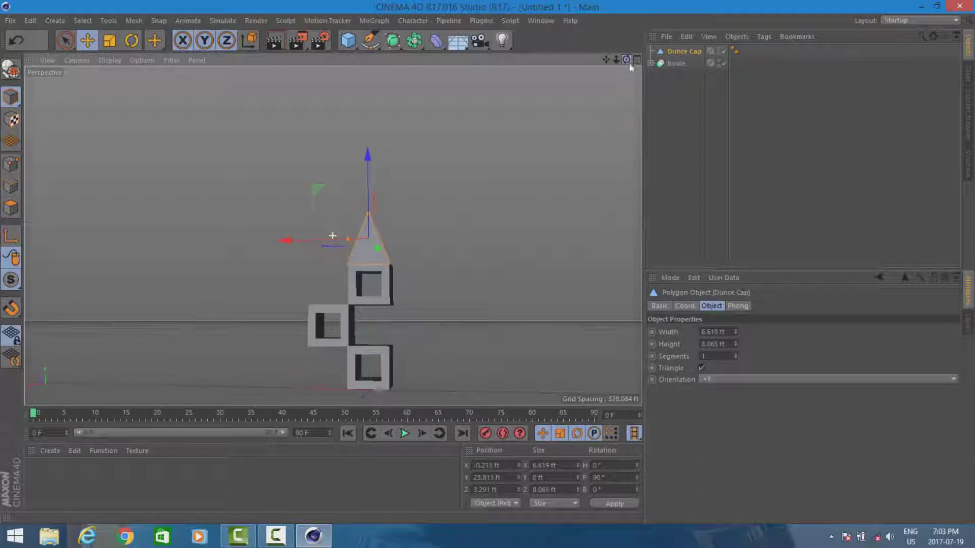
{"action": "left_click", "coordinate": [676, 64], "text": "ctrl"}
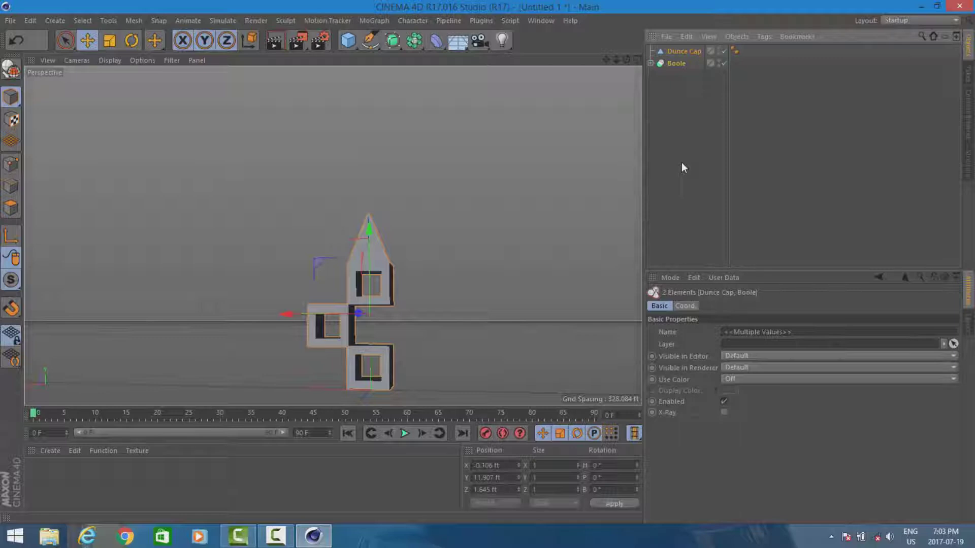
{"action": "key", "text": "alt+g"}
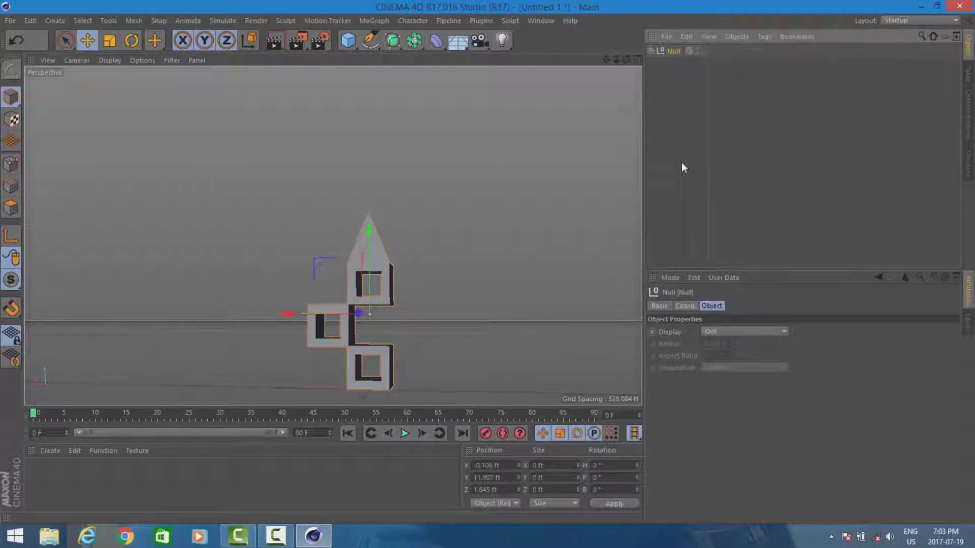
{"action": "double_click", "coordinate": [675, 52]}
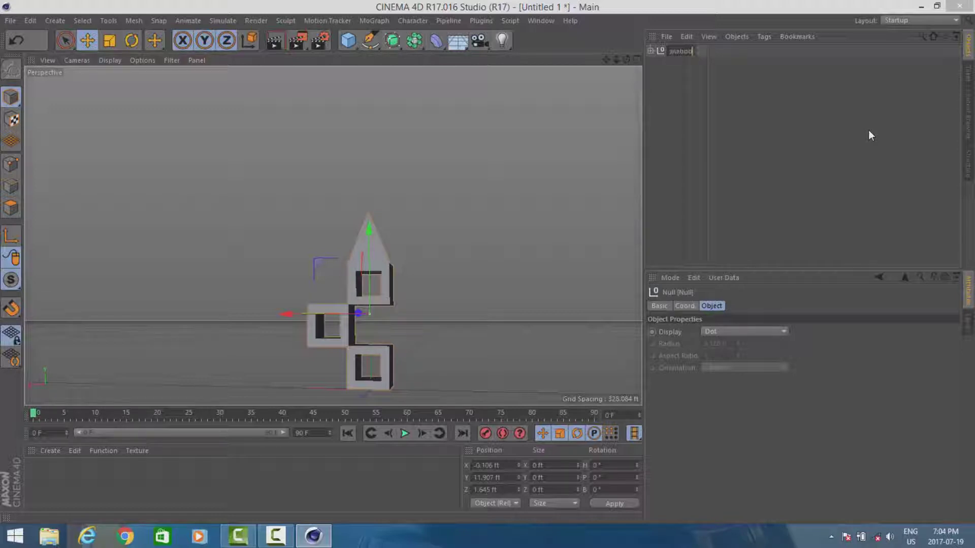
{"action": "key", "text": "Return"}
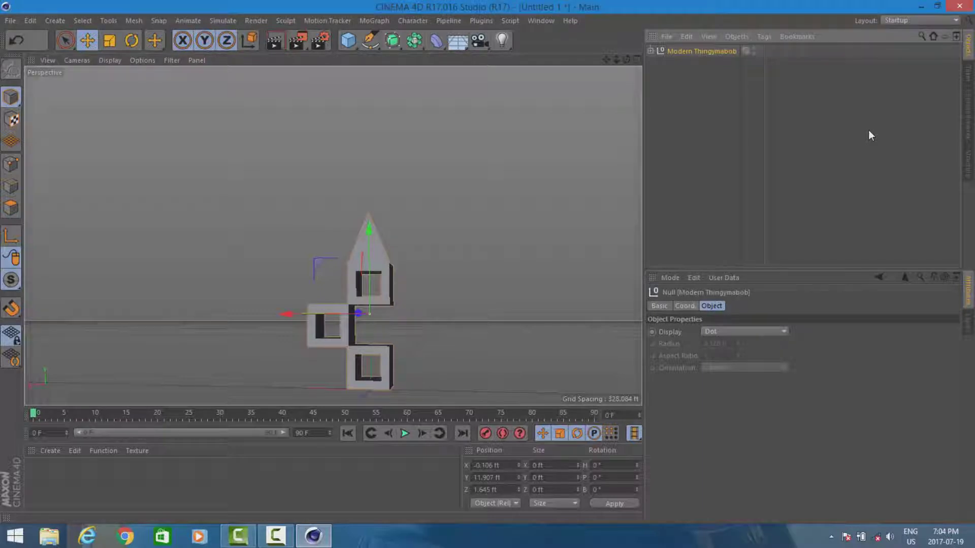
Add a cube and flatten it into a ground slab about 108.2 ft wide, 0.39 ft thick and 72.5 ft deep beneath the stack
{"action": "left_click_drag", "start_coordinate": [626, 59], "coordinate": [626, 86]}
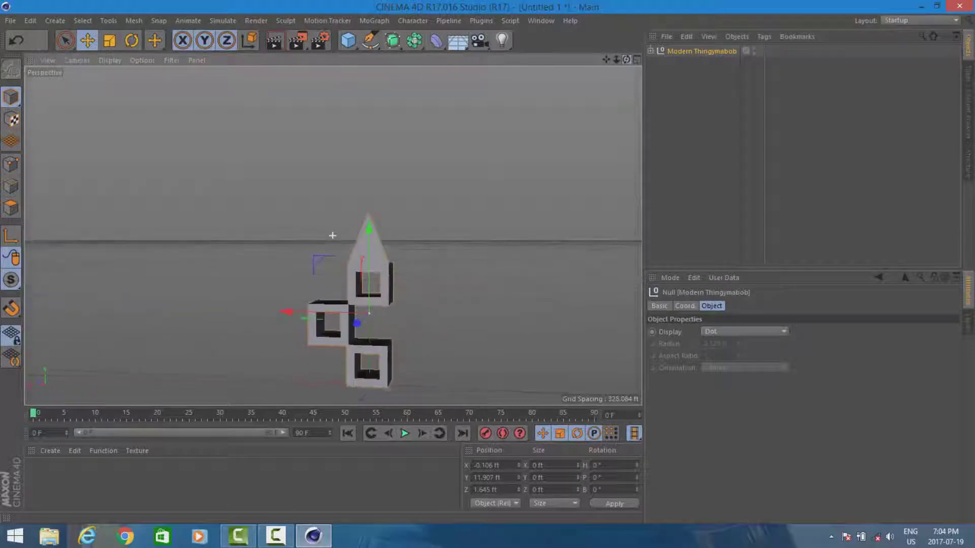
{"action": "left_click", "coordinate": [347, 43]}
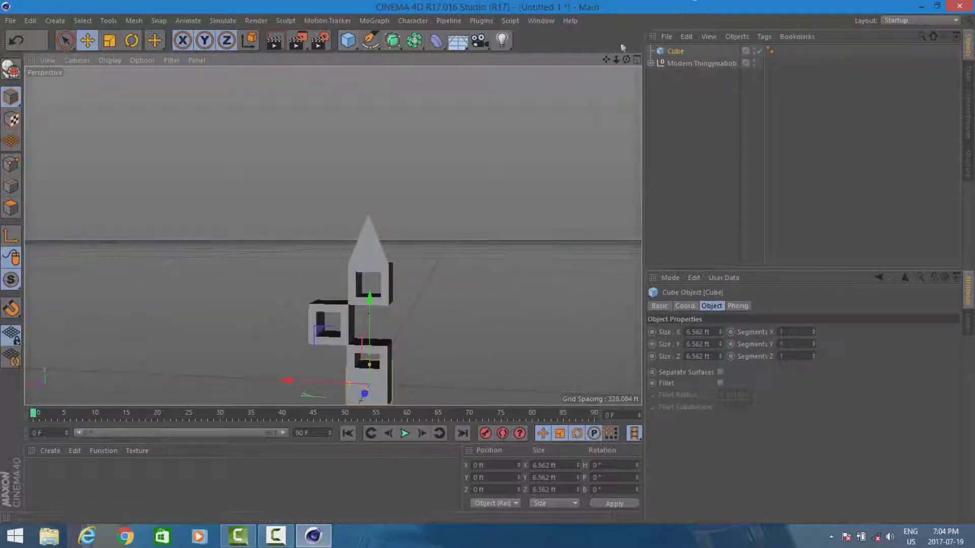
{"action": "left_click_drag", "start_coordinate": [605, 60], "coordinate": [567, 6]}
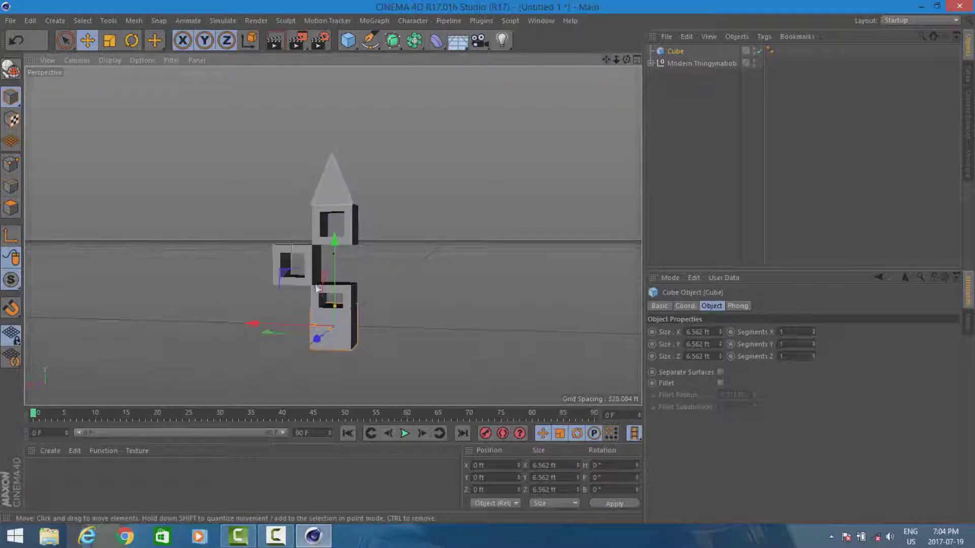
{"action": "left_click_drag", "start_coordinate": [332, 331], "coordinate": [267, 368]}
{"action": "left_click_drag", "start_coordinate": [334, 307], "coordinate": [41, 317]}
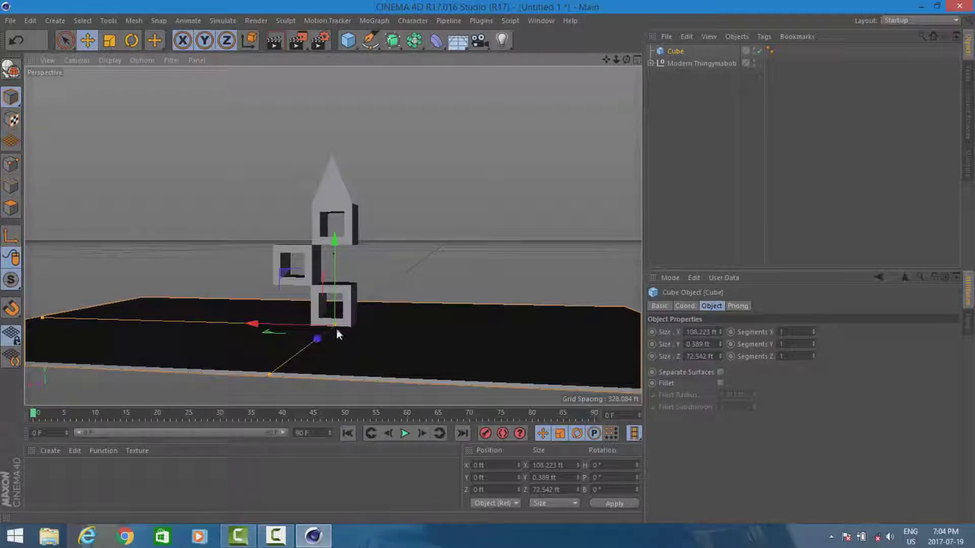
Resize the ground slab to about 0.19 ft thick and 103.9 ft deep, and shift it back to about Z -35.7 ft
{"action": "left_click_drag", "start_coordinate": [336, 327], "coordinate": [265, 370]}
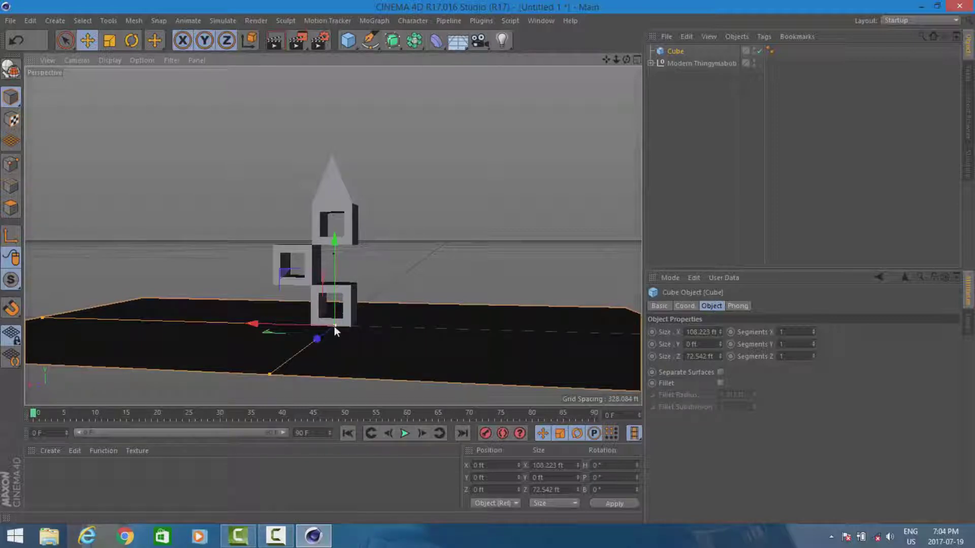
{"action": "left_click_drag", "start_coordinate": [334, 325], "coordinate": [334, 324]}
{"action": "left_click_drag", "start_coordinate": [269, 375], "coordinate": [270, 378]}
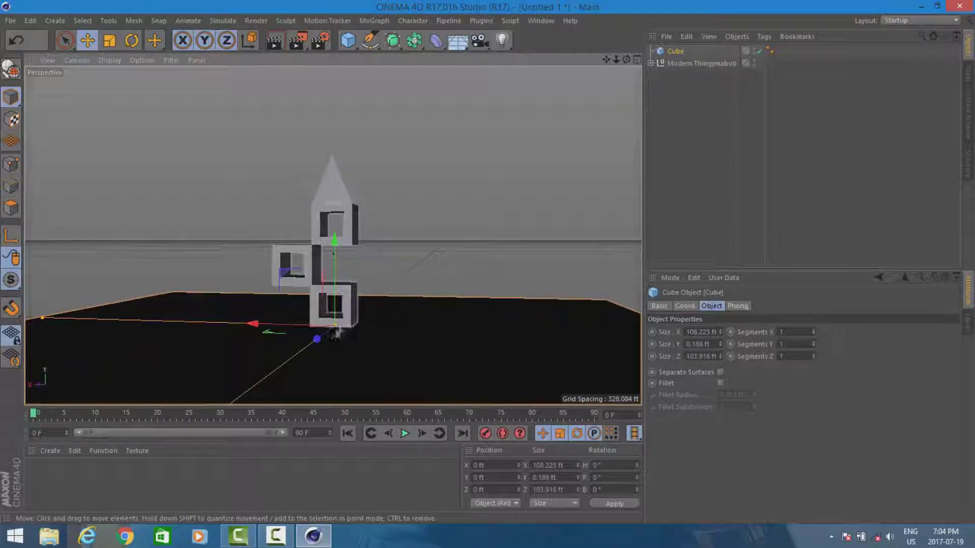
{"action": "left_click_drag", "start_coordinate": [324, 335], "coordinate": [363, 307]}
Add a cube behind the stack at about Z -22.5 ft and shape it into an upright panel about 32.6 ft tall and 0.93 ft thick
{"action": "left_click_drag", "start_coordinate": [626, 60], "coordinate": [581, 82]}
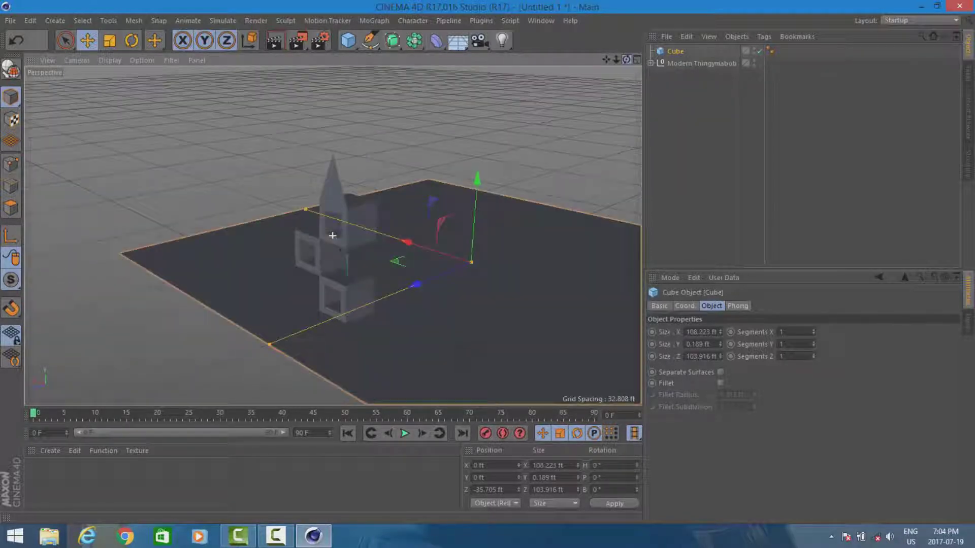
{"action": "left_click", "coordinate": [345, 42]}
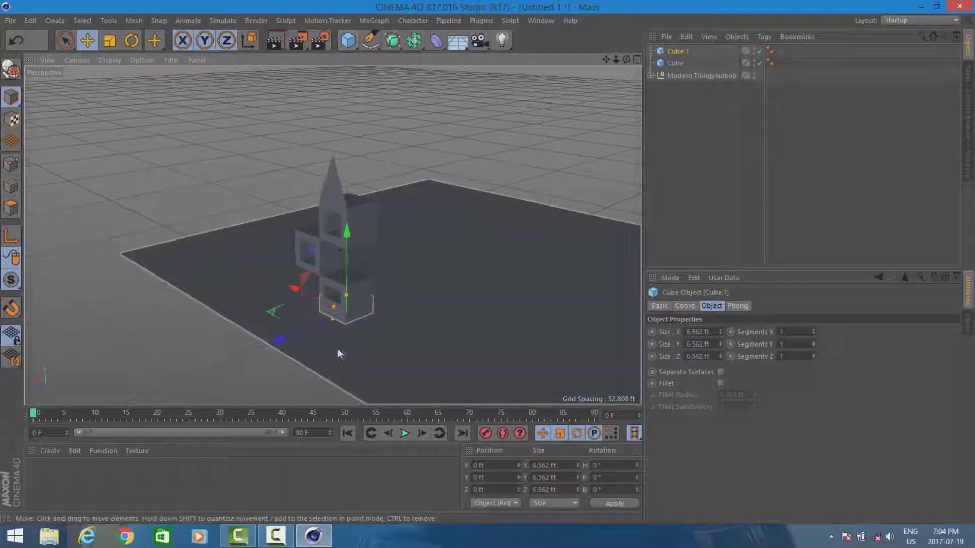
{"action": "left_click_drag", "start_coordinate": [279, 338], "coordinate": [440, 283]}
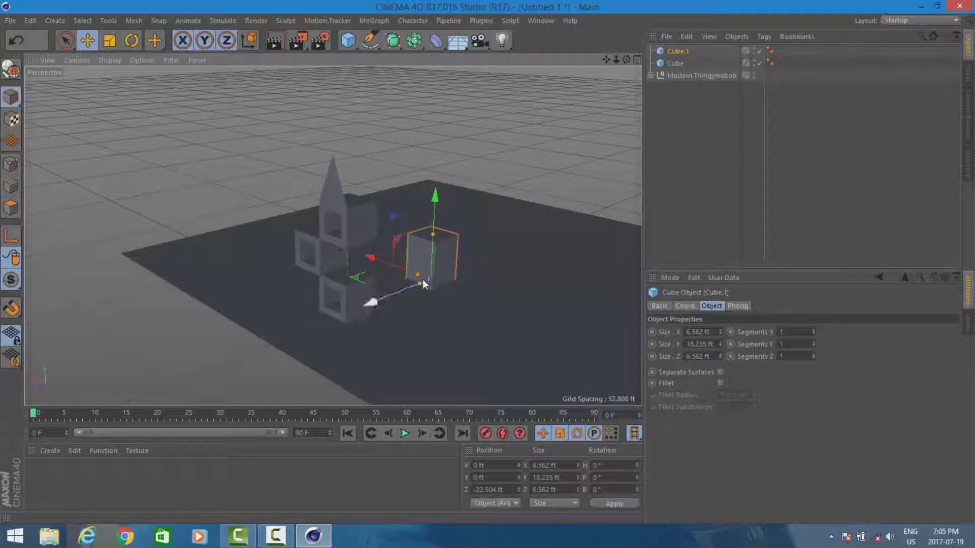
{"action": "left_click_drag", "start_coordinate": [420, 282], "coordinate": [427, 279]}
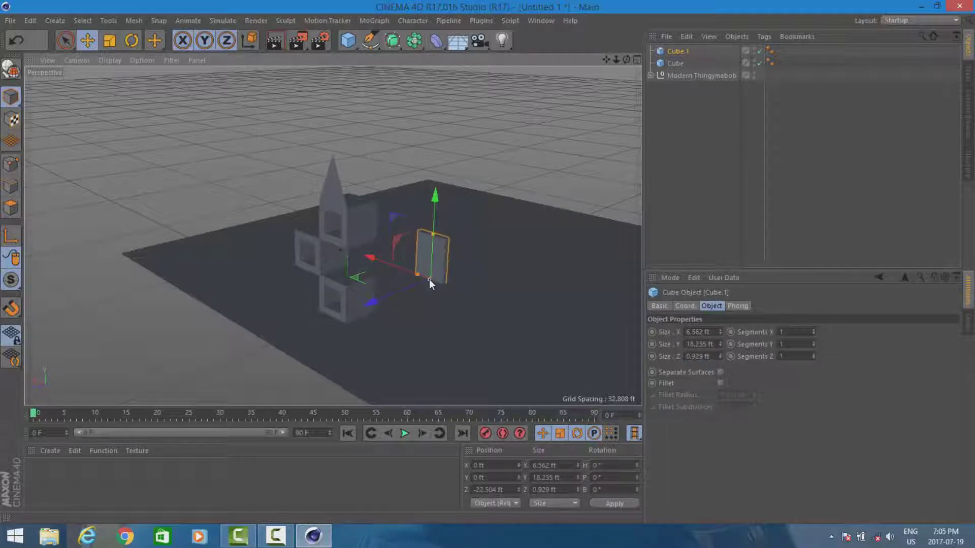
{"action": "left_click_drag", "start_coordinate": [435, 196], "coordinate": [437, 158]}
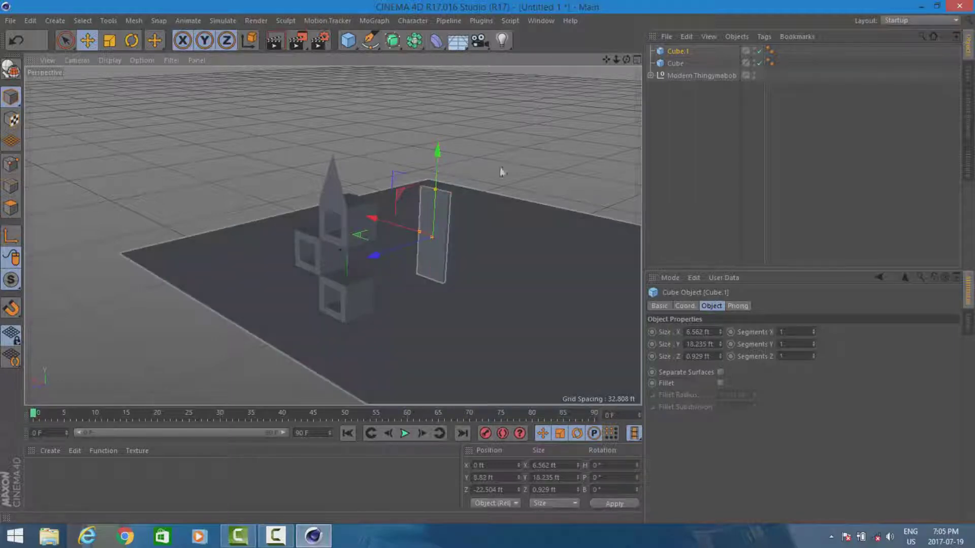
{"action": "left_click_drag", "start_coordinate": [437, 181], "coordinate": [444, 121]}
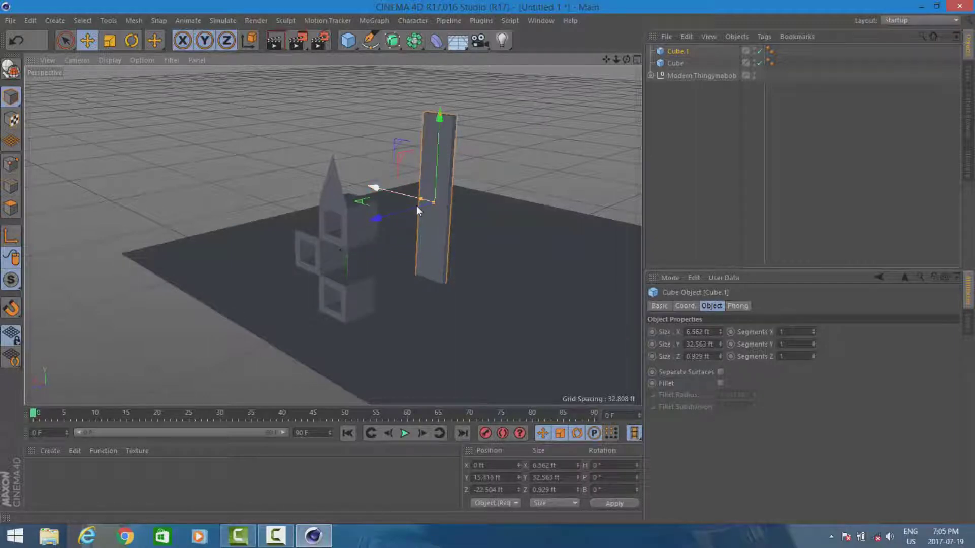
Shift the upright panel to about X -7.2 ft and place a duplicate of it at about X -4.7 ft, Z -20.5 ft
{"action": "left_click_drag", "start_coordinate": [403, 194], "coordinate": [434, 200]}
{"action": "key", "text": "ctrl+c"}
{"action": "key", "text": "ctrl+v"}
{"action": "scroll", "coordinate": [463, 210], "scroll_direction": "up", "scroll_amount": 1}
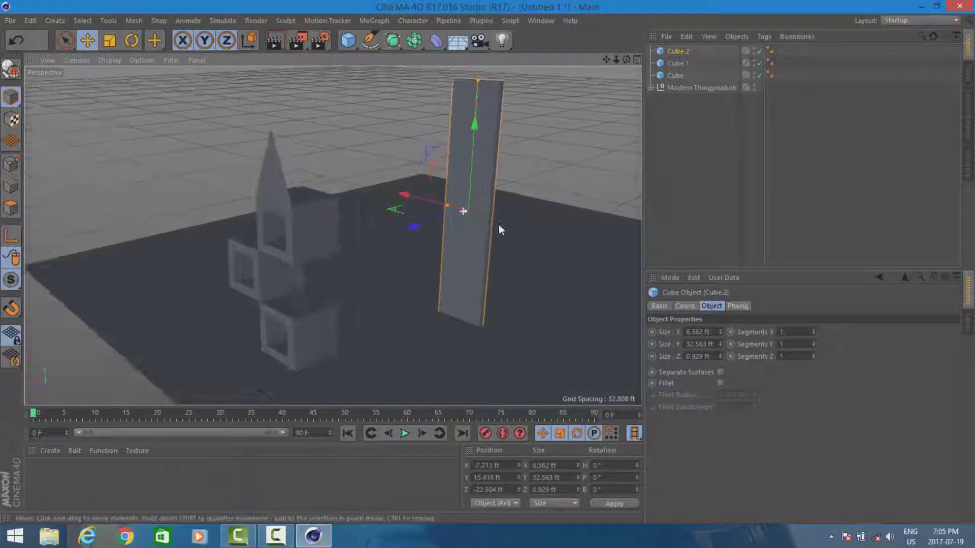
{"action": "scroll", "coordinate": [498, 225], "scroll_direction": "up", "scroll_amount": 3}
{"action": "left_click_drag", "start_coordinate": [386, 212], "coordinate": [334, 198]}
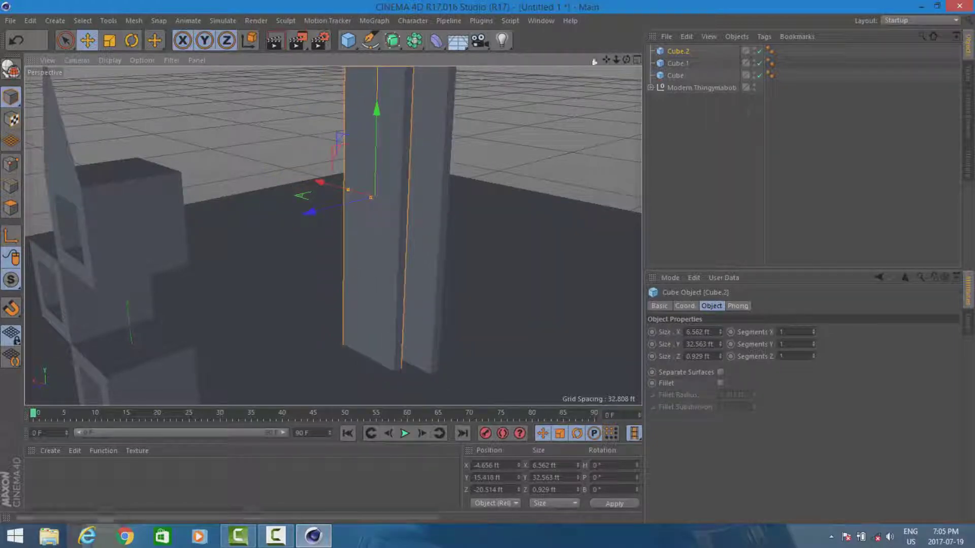
Duplicate the front panel again and slide the copy sideways along X, keeping it at about Z -20.5 ft
{"action": "scroll", "coordinate": [333, 236], "scroll_direction": "up", "scroll_amount": 2}
{"action": "left_click_drag", "start_coordinate": [621, 59], "coordinate": [602, 63]}
{"action": "key", "text": "ctrl+c"}
{"action": "key", "text": "ctrl+v"}
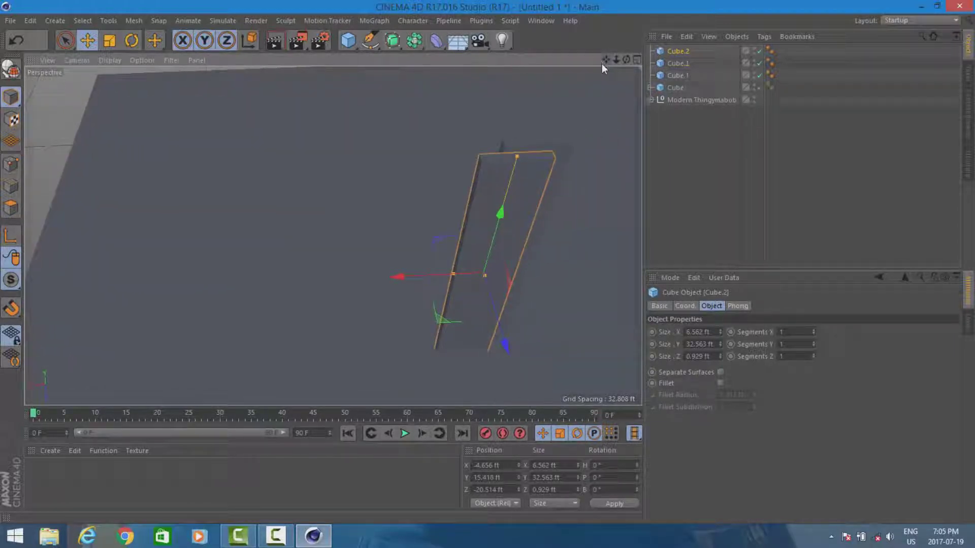
{"action": "left_click_drag", "start_coordinate": [426, 282], "coordinate": [361, 282]}
Add another duplicate panel and offset it behind the others to about X 4 ft, Z -23.3 ft
{"action": "key", "text": "ctrl+c"}
{"action": "key", "text": "ctrl+v"}
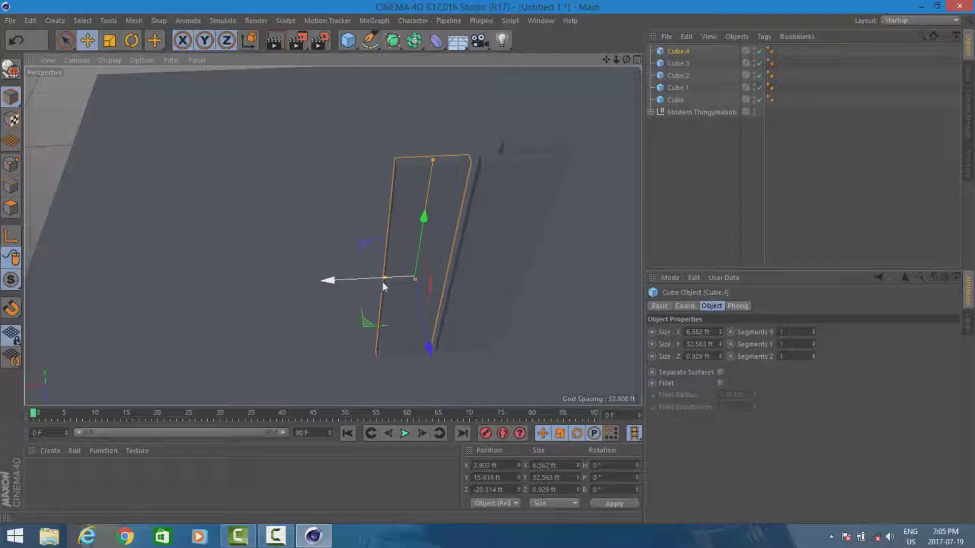
{"action": "left_click_drag", "start_coordinate": [418, 302], "coordinate": [413, 296]}
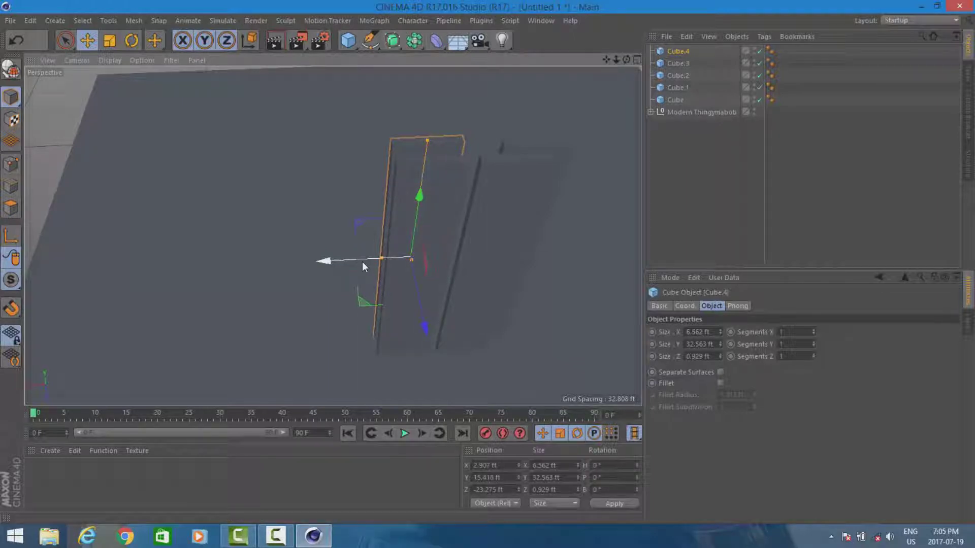
{"action": "left_click_drag", "start_coordinate": [360, 263], "coordinate": [352, 262]}
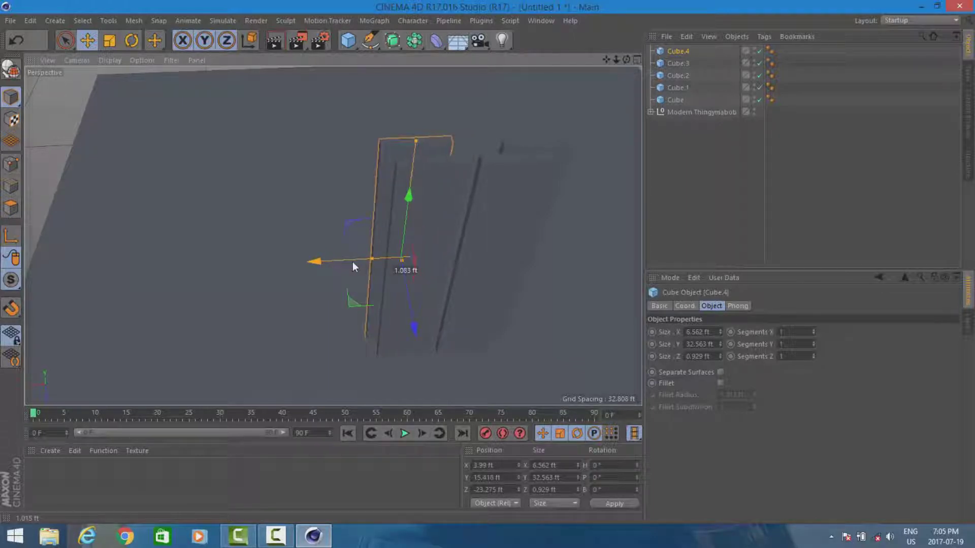
Place the next duplicate panel at about X 11.5 ft, Z -21.8 ft to continue the staggered wall
{"action": "left_click_drag", "start_coordinate": [353, 261], "coordinate": [277, 270]}
{"action": "left_click_drag", "start_coordinate": [336, 295], "coordinate": [338, 307]}
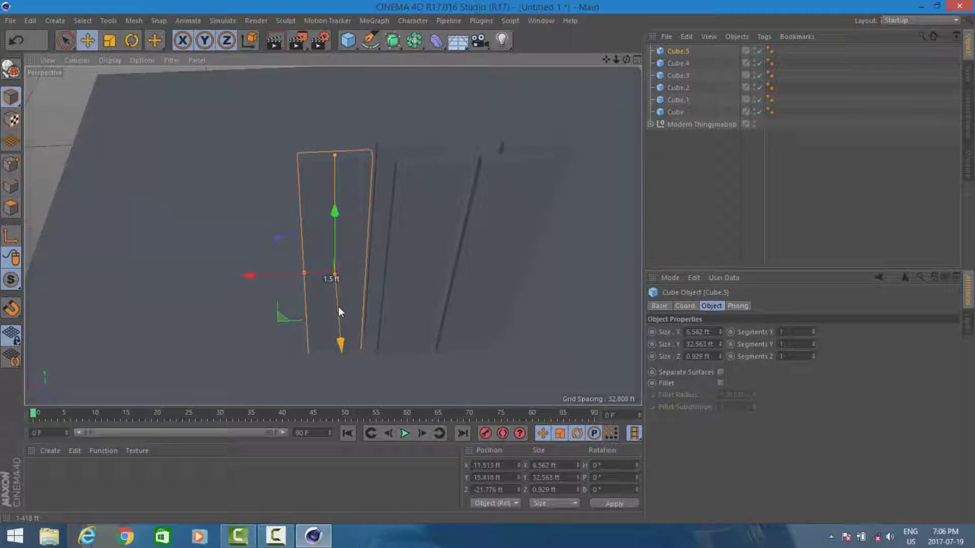
{"action": "left_click_drag", "start_coordinate": [338, 306], "coordinate": [338, 307], "text": "ctrl"}
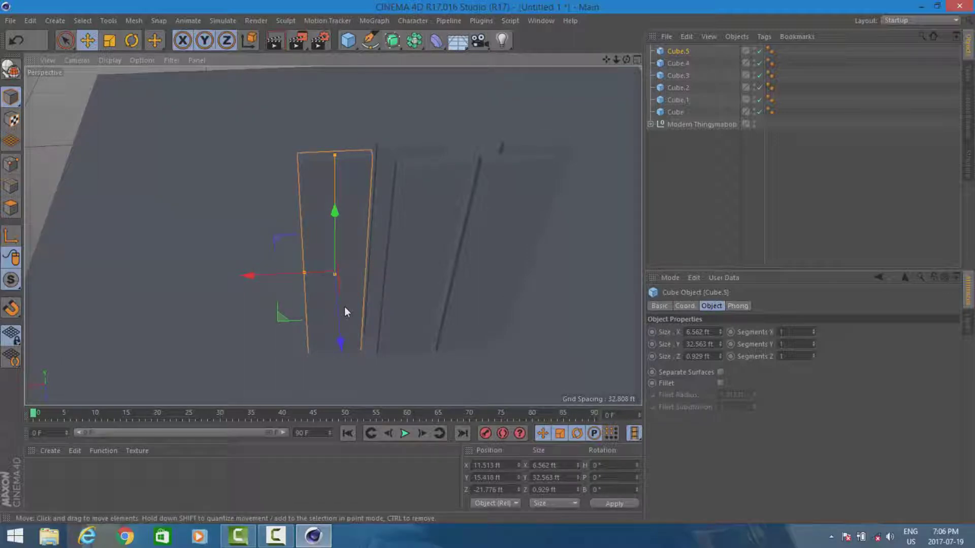
Widen a further duplicate panel to about 16.55 ft at X 17.6 ft, Z -24.2 ft, and place its copy at about X -16.7 ft
{"action": "mouse_move", "coordinate": [335, 297]}
{"action": "left_mouse_down"}
{"action": "mouse_move", "coordinate": [324, 278]}
{"action": "mouse_move", "coordinate": [324, 288]}
{"action": "left_mouse_up"}
{"action": "left_click_drag", "start_coordinate": [283, 259], "coordinate": [205, 261]}
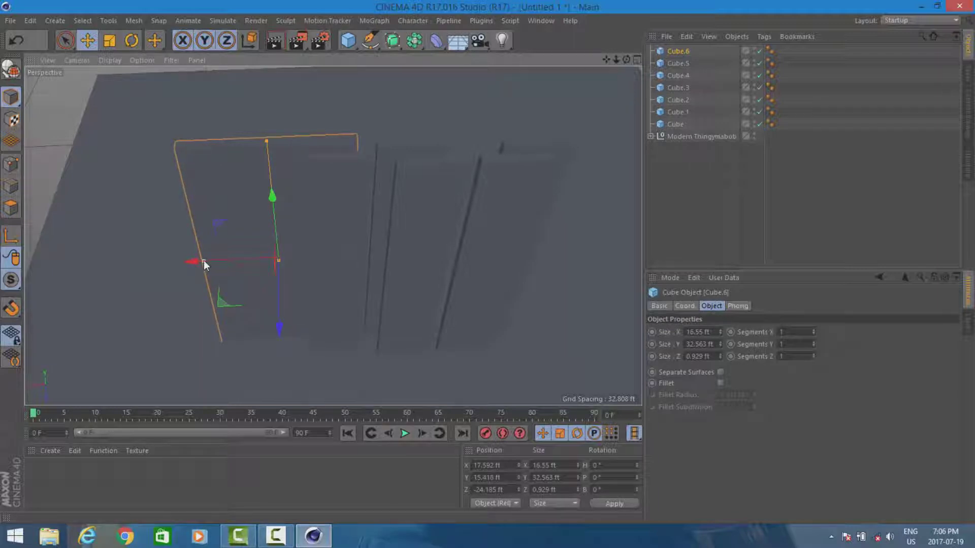
{"action": "key", "text": "ctrl+c"}
{"action": "key", "text": "ctrl+v"}
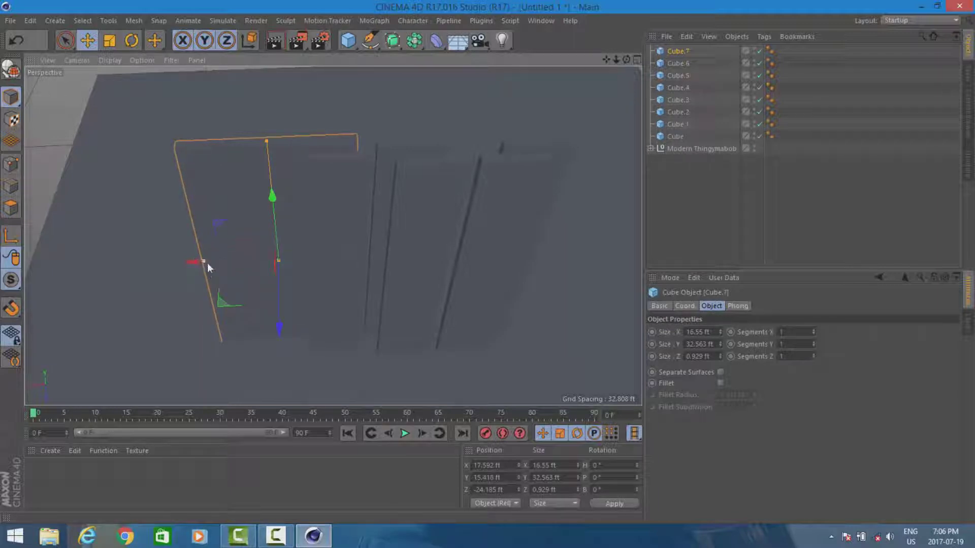
{"action": "left_click_drag", "start_coordinate": [281, 268], "coordinate": [549, 267]}
{"action": "left_click_drag", "start_coordinate": [628, 60], "coordinate": [332, 236]}
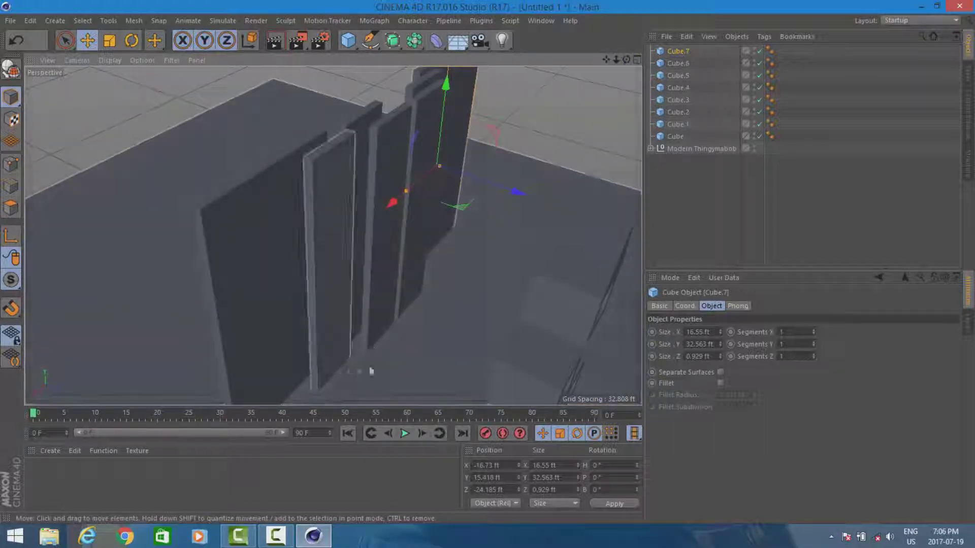
{"action": "left_click_drag", "start_coordinate": [631, 59], "coordinate": [146, 328]}
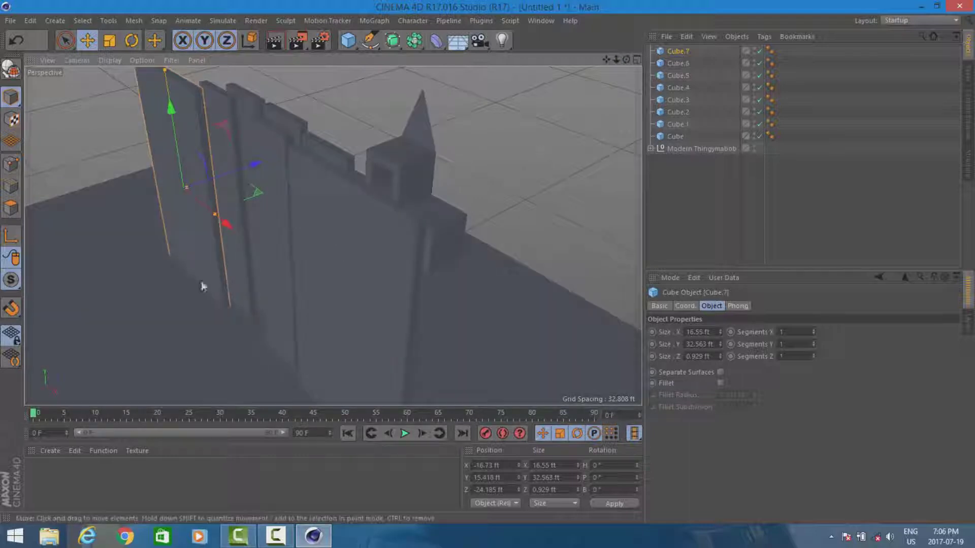
{"action": "left_click_drag", "start_coordinate": [628, 58], "coordinate": [616, 153]}
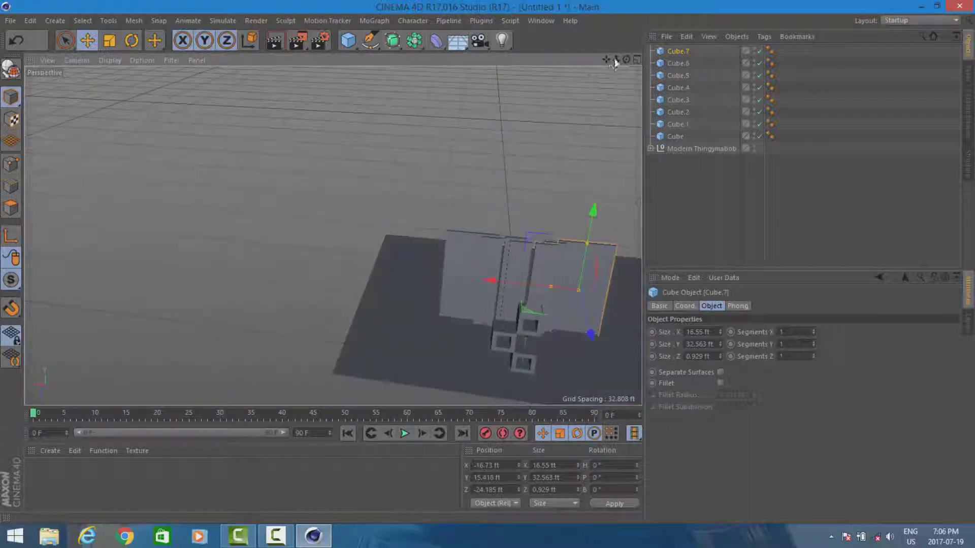
Inspect the staggered panel wall and the cube stack from the front, side and angled views
{"action": "left_click_drag", "start_coordinate": [606, 58], "coordinate": [332, 231]}
{"action": "left_click_drag", "start_coordinate": [625, 60], "coordinate": [332, 235]}
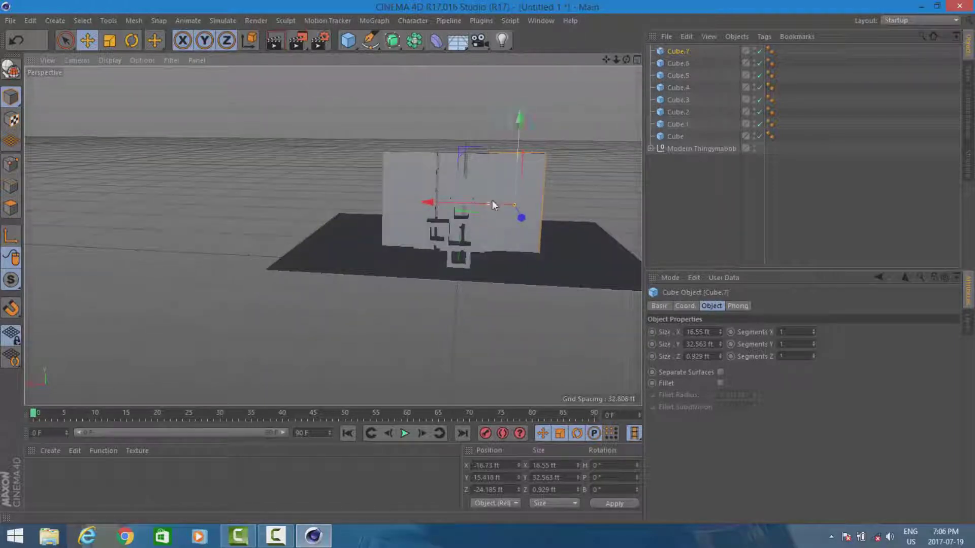
{"action": "scroll", "coordinate": [491, 201], "scroll_direction": "up", "scroll_amount": 5}
{"action": "scroll", "coordinate": [492, 200], "scroll_direction": "up", "scroll_amount": 1}
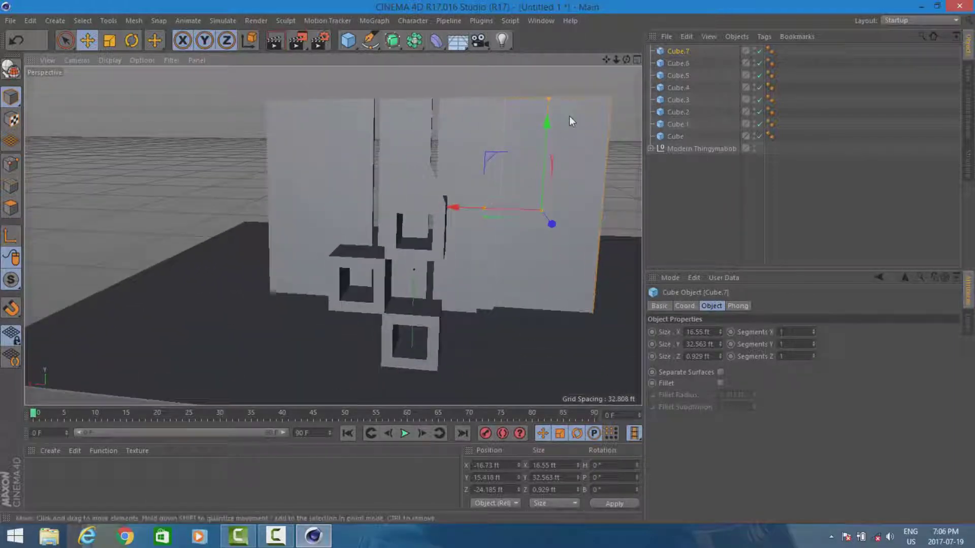
{"action": "left_click_drag", "start_coordinate": [626, 59], "coordinate": [333, 235]}
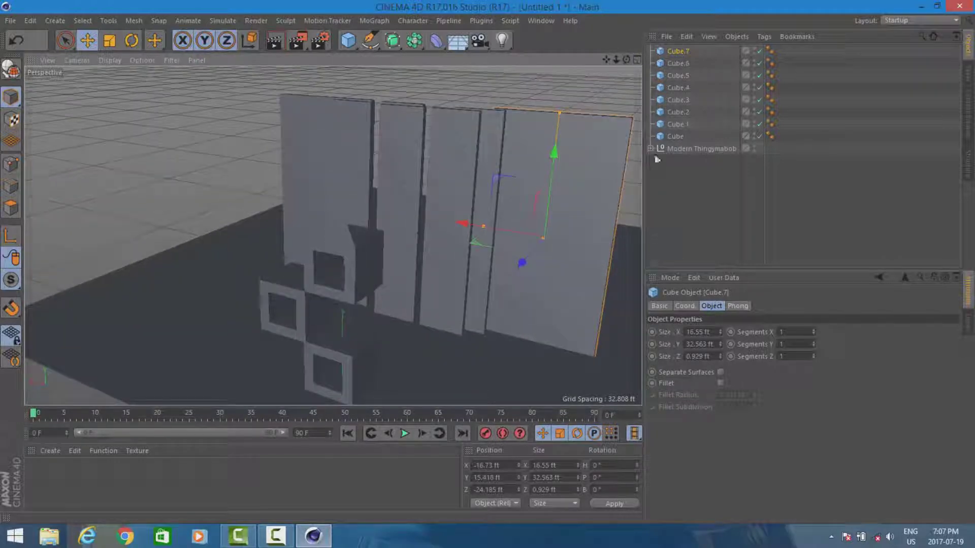
{"action": "left_click_drag", "start_coordinate": [627, 60], "coordinate": [333, 236]}
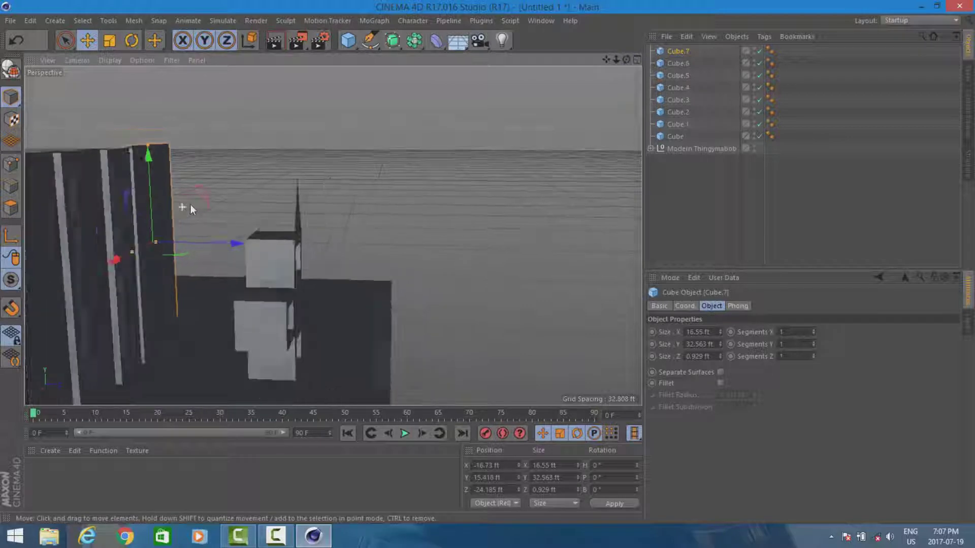
{"action": "scroll", "coordinate": [190, 204], "scroll_direction": "down", "scroll_amount": 5}
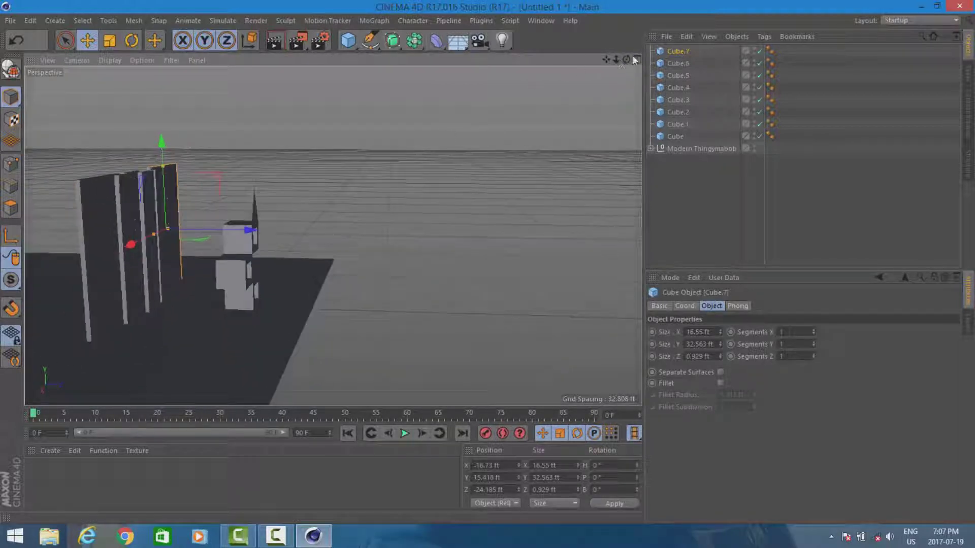
{"action": "left_click_drag", "start_coordinate": [627, 59], "coordinate": [627, 59]}
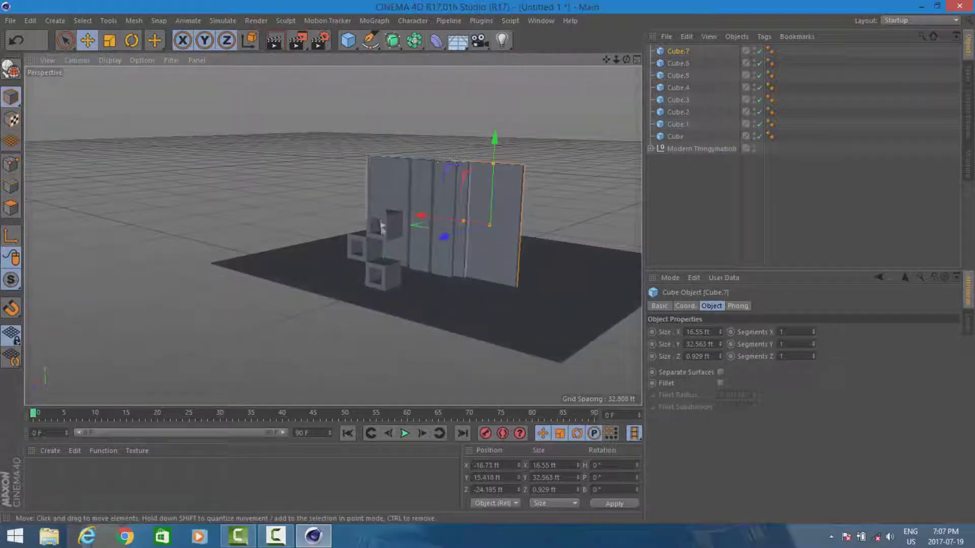
{"action": "scroll", "coordinate": [377, 224], "scroll_direction": "up", "scroll_amount": 3}
{"action": "scroll", "coordinate": [377, 221], "scroll_direction": "up", "scroll_amount": 2}
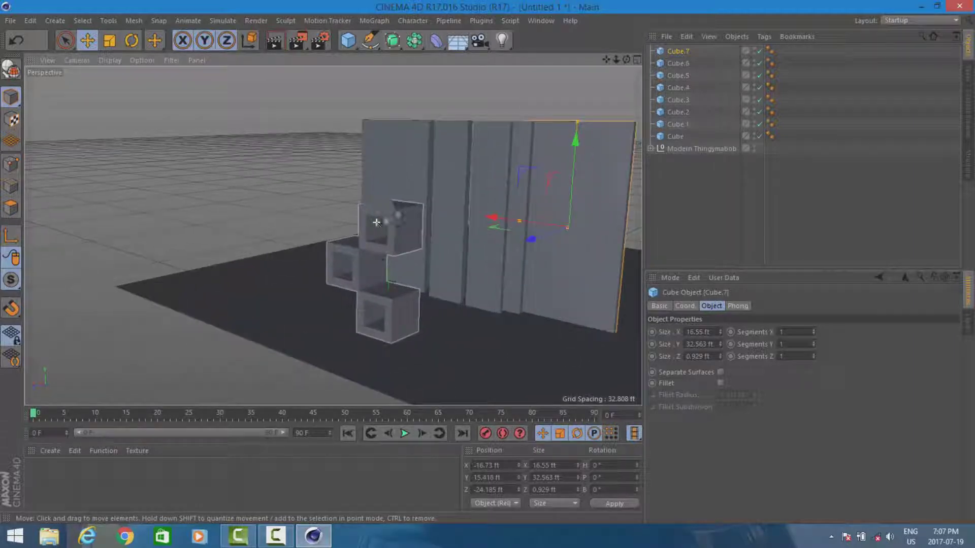
{"action": "left_click_drag", "start_coordinate": [627, 59], "coordinate": [657, 53]}
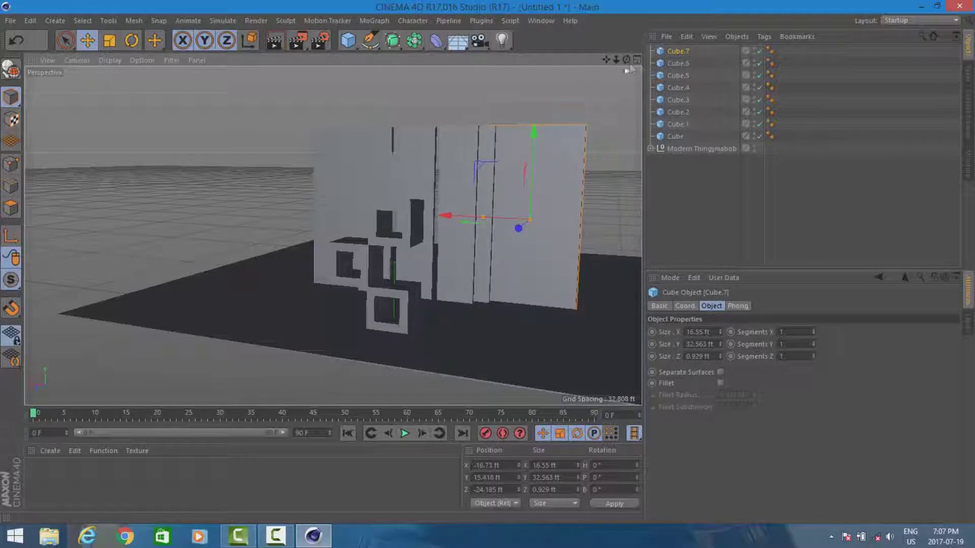
Try selecting the wall panels Cube.1 through Cube.7 as one continuous range, without the ground slab
{"action": "left_click", "coordinate": [678, 122], "text": "shift"}
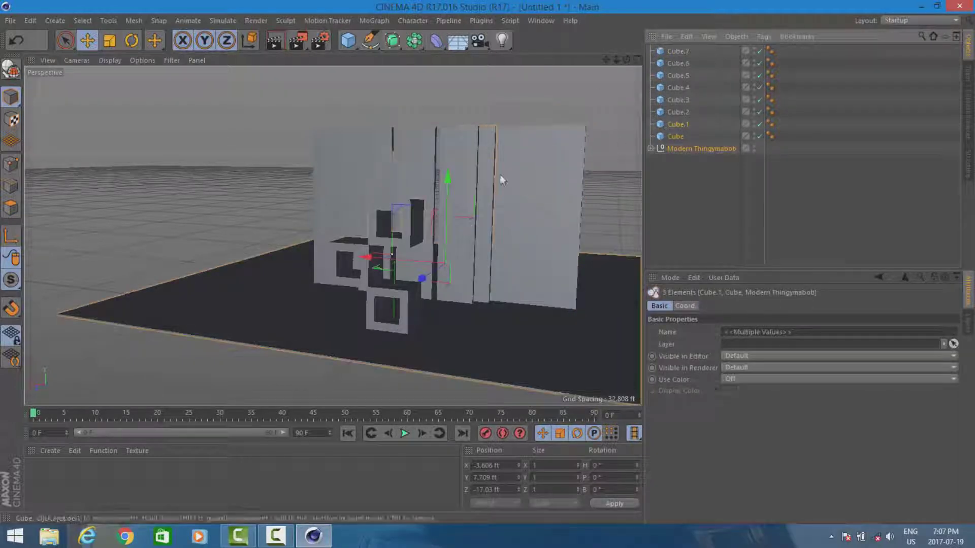
{"action": "left_click", "coordinate": [680, 126]}
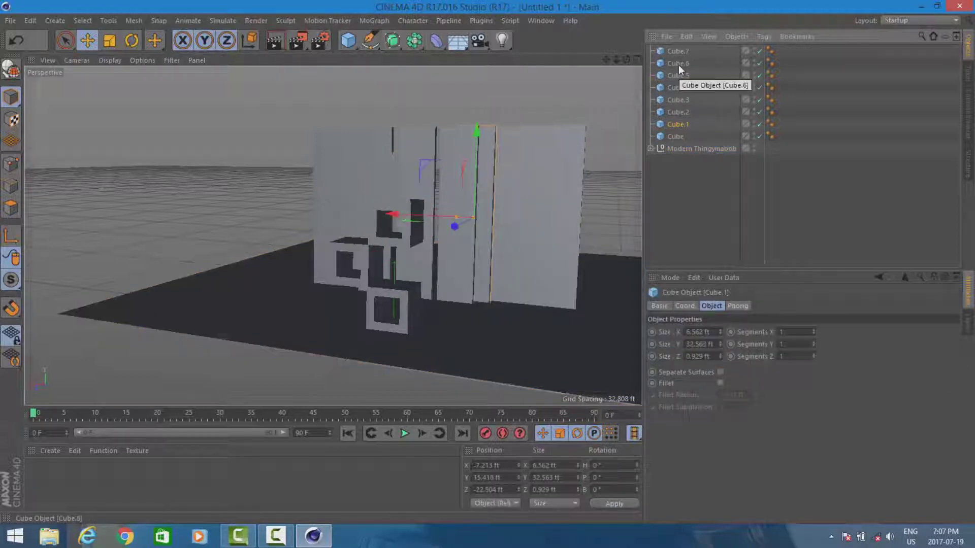
{"action": "left_click", "coordinate": [678, 51], "text": "shift"}
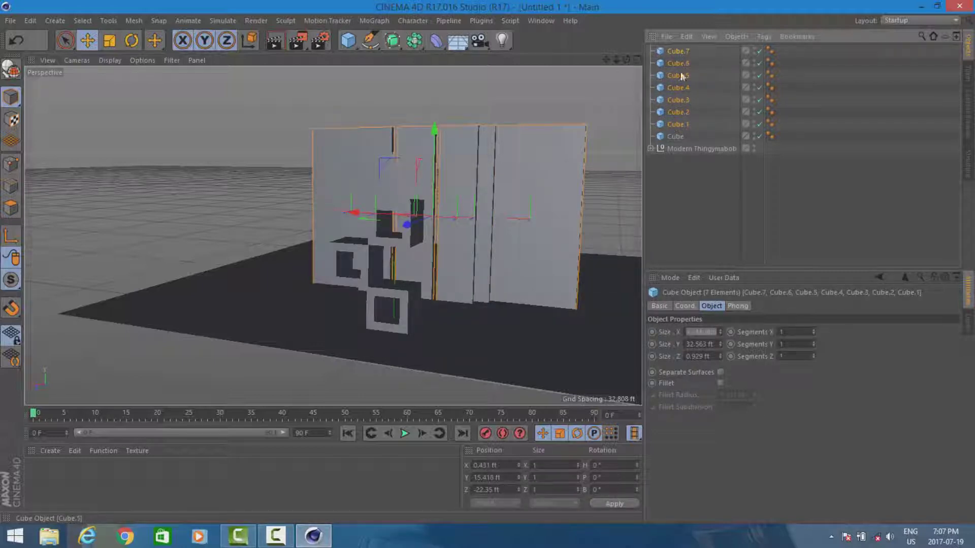
{"action": "left_click", "coordinate": [680, 51]}
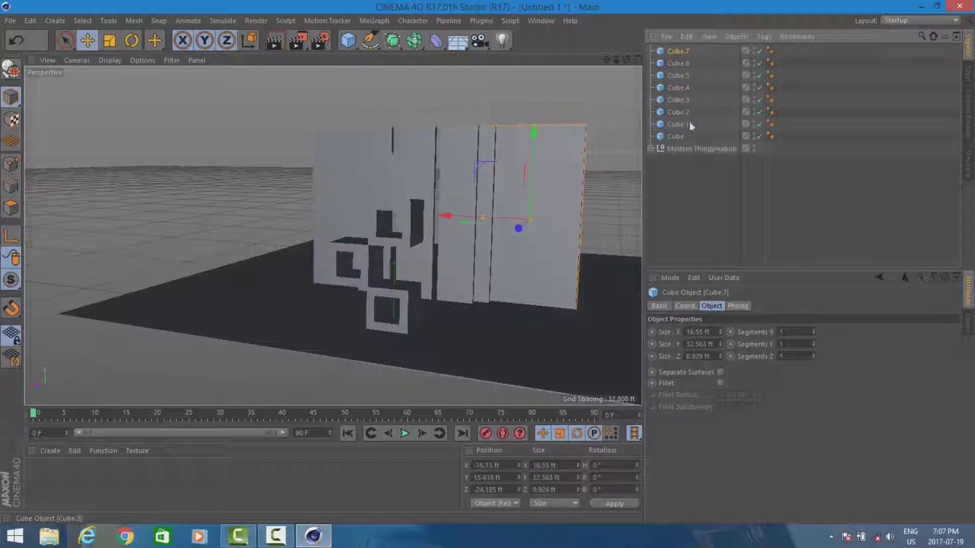
{"action": "left_click", "coordinate": [679, 75]}
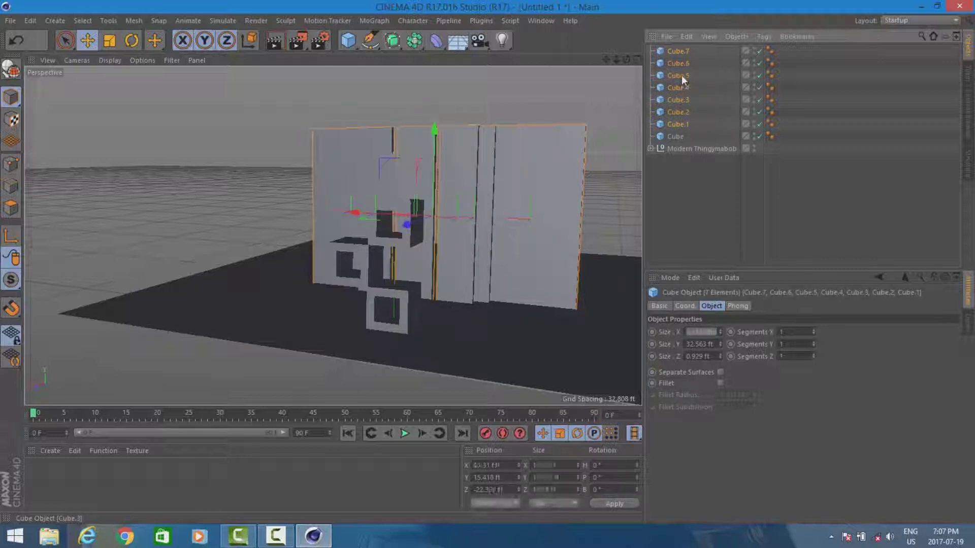
{"action": "left_click", "coordinate": [684, 125], "text": "shift"}
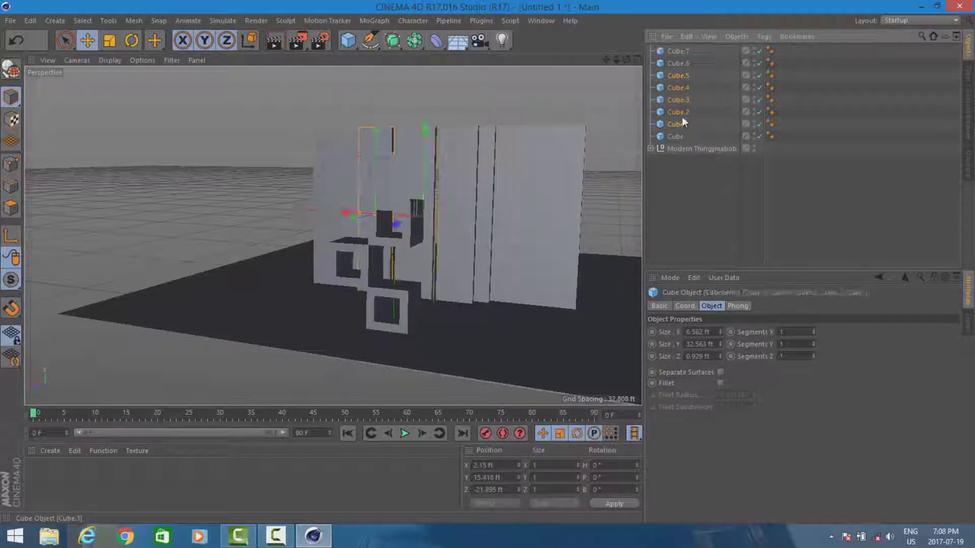
{"action": "left_click", "coordinate": [685, 51], "text": "shift"}
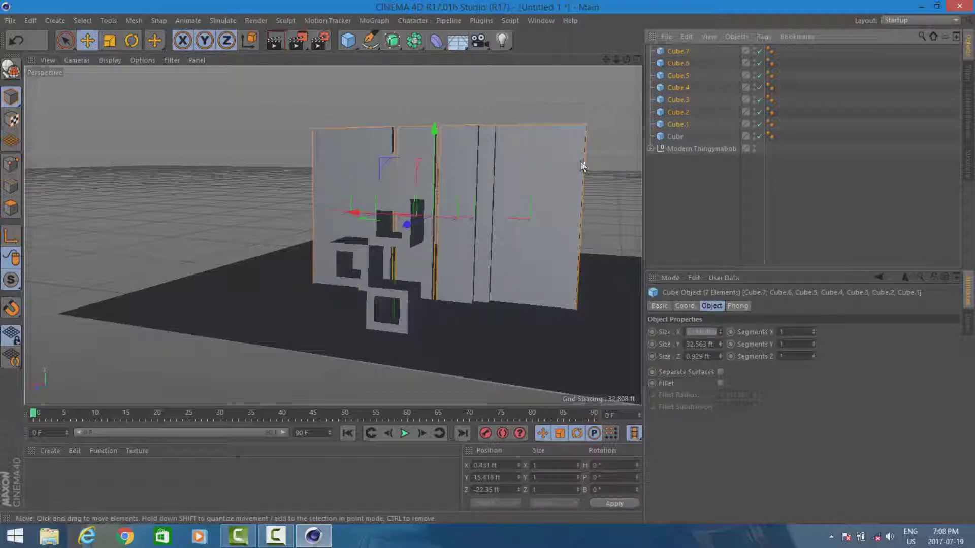
Try grouping only the panels Cube.7, Cube.5 and Cube.2, and undo the grouping
{"action": "left_click", "coordinate": [683, 51]}
{"action": "left_click", "coordinate": [678, 75], "text": "ctrl"}
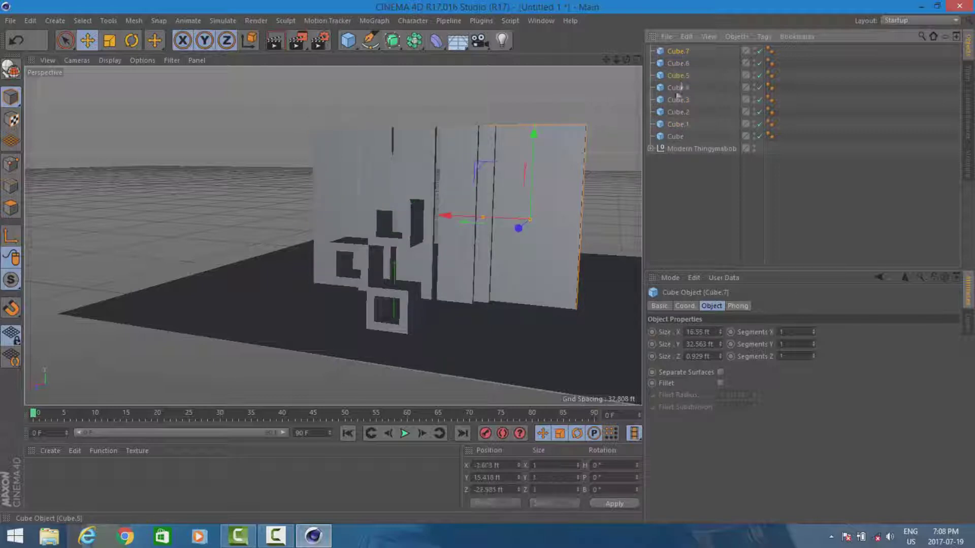
{"action": "left_click", "coordinate": [679, 112], "text": "ctrl"}
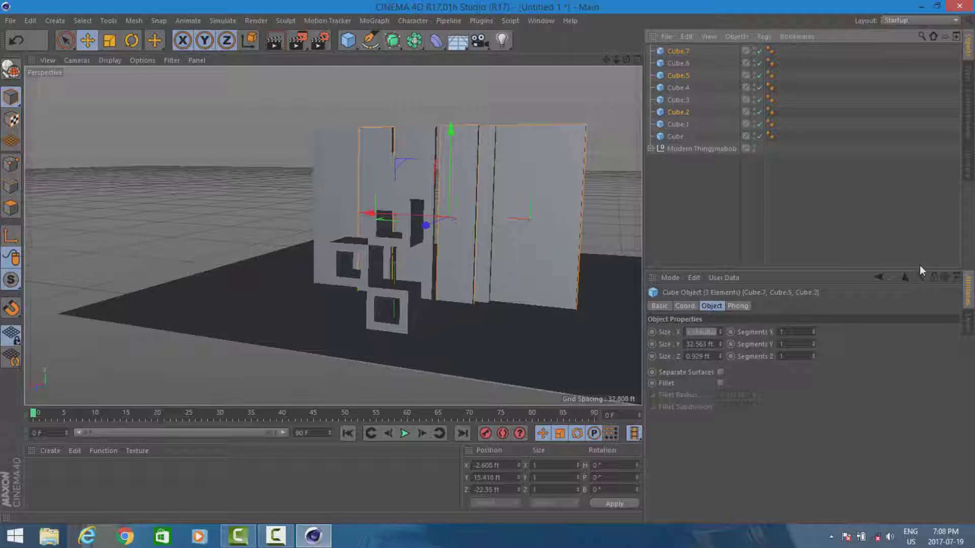
{"action": "key", "text": "alt+g"}
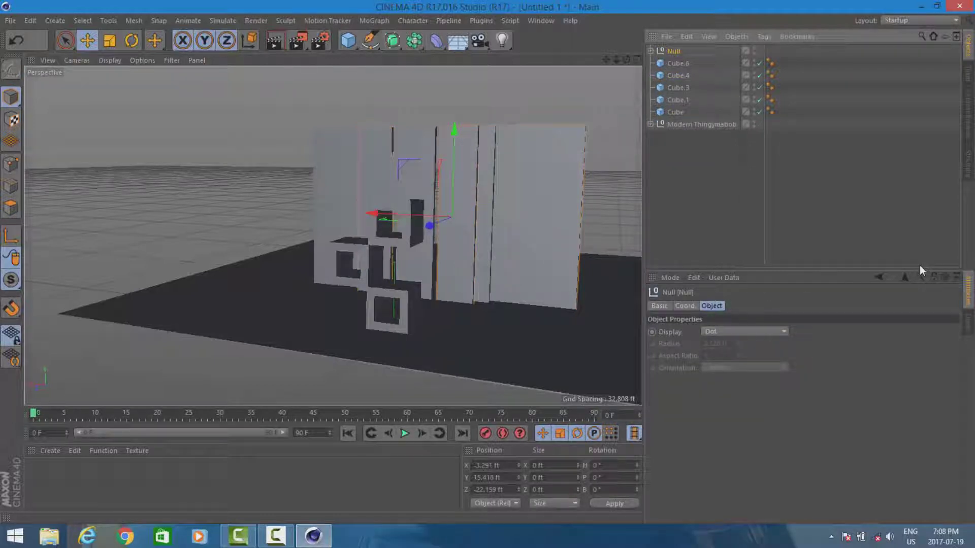
{"action": "key", "text": "ctrl+z"}
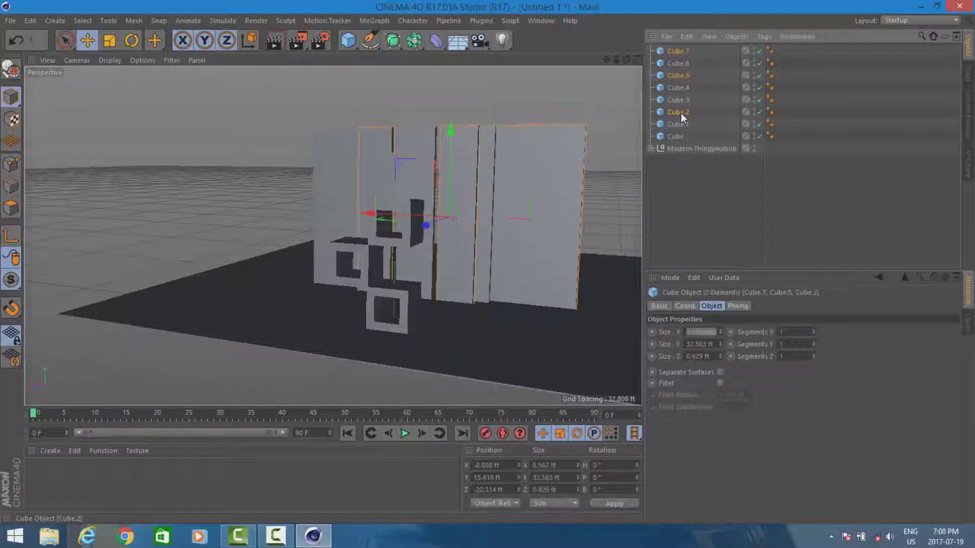
Group all seven wall panels, Cube.1 through Cube.7, and name the group Wall
{"action": "left_click", "coordinate": [680, 112]}
{"action": "left_click", "coordinate": [679, 50], "text": "shift"}
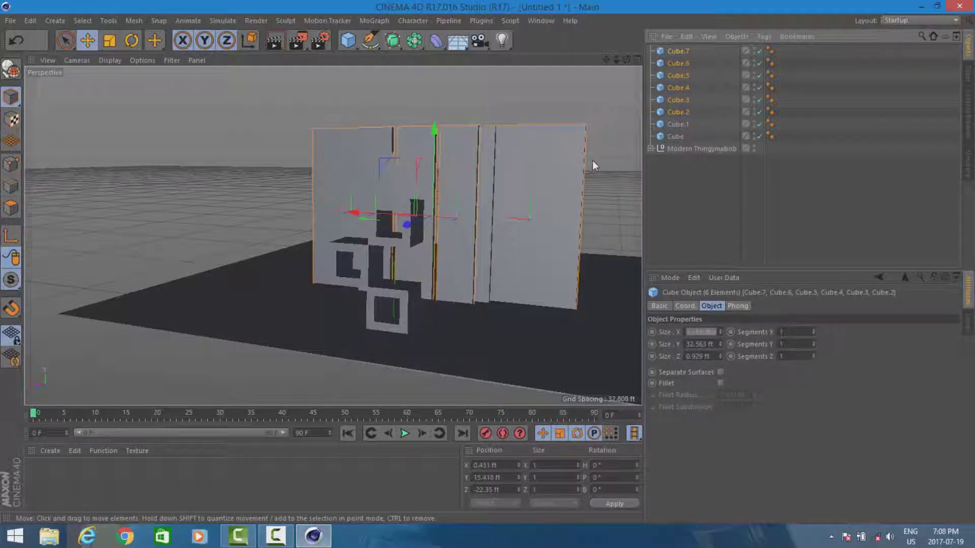
{"action": "key", "text": "alt+g"}
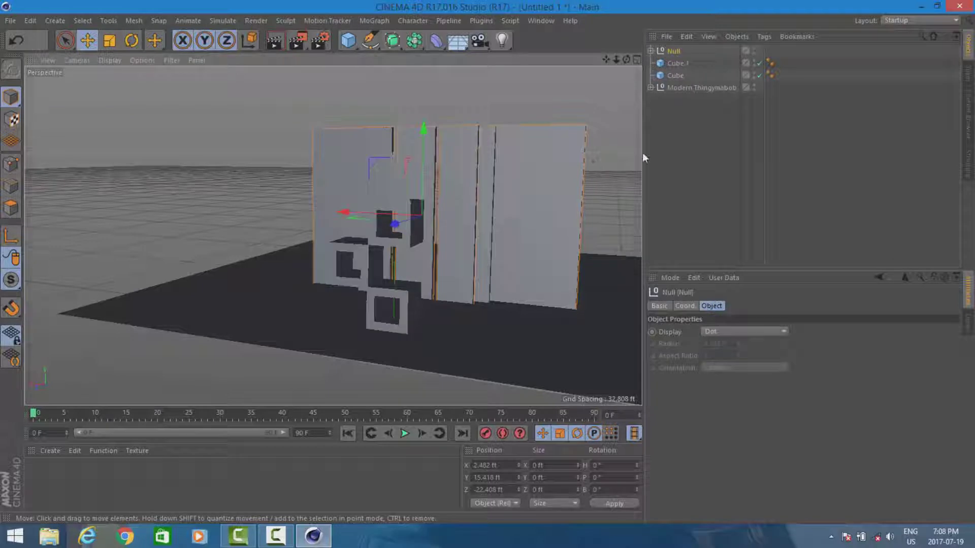
{"action": "key", "text": "ctrl+z"}
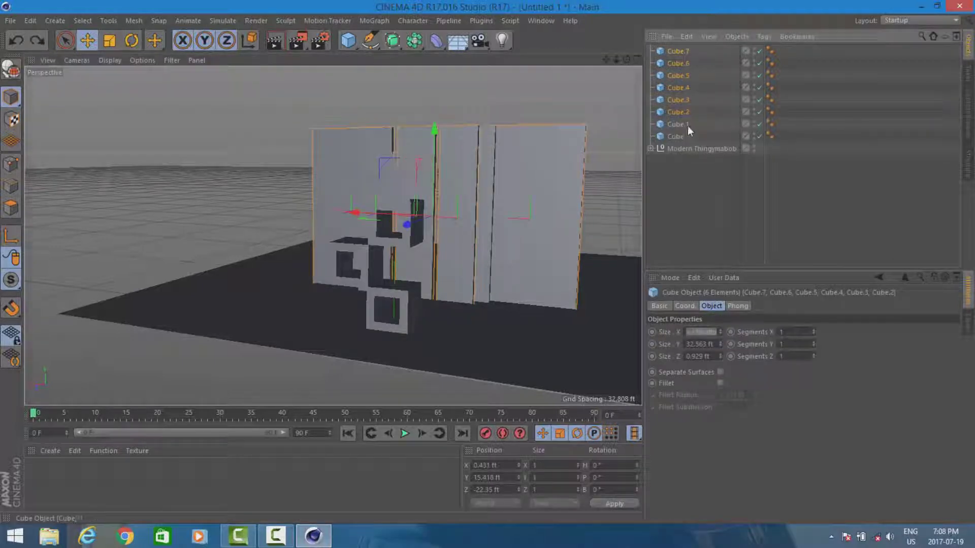
{"action": "left_click", "coordinate": [680, 124], "text": "shift"}
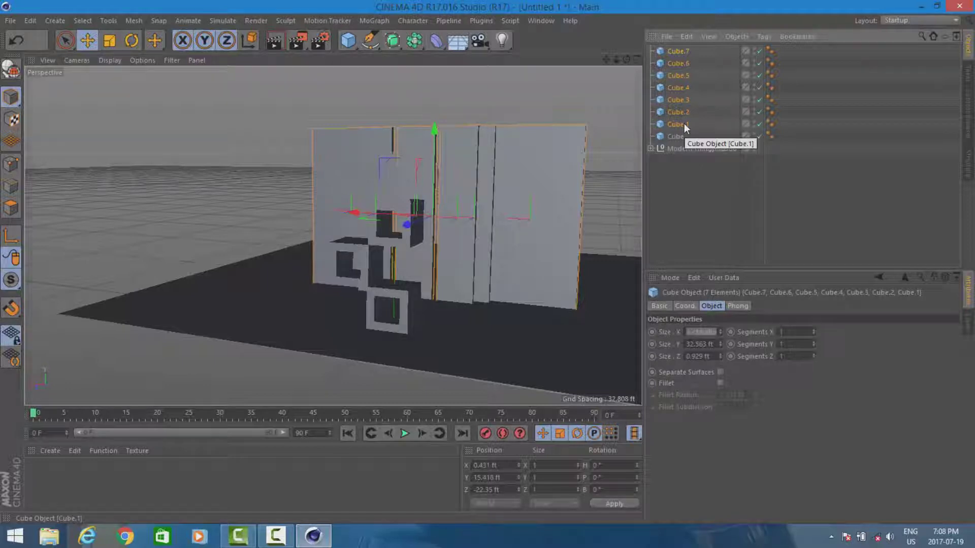
{"action": "key", "text": "alt+g"}
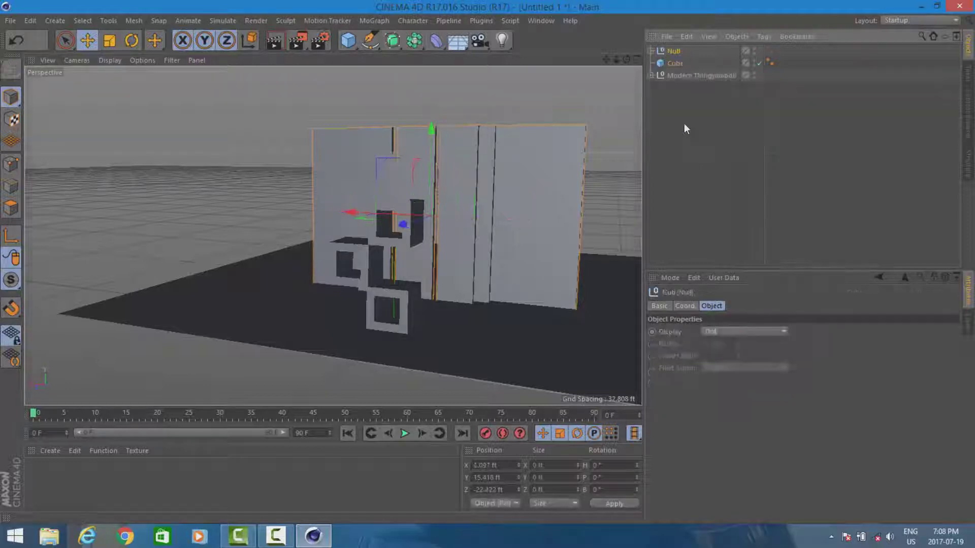
{"action": "double_click", "coordinate": [673, 51]}
{"action": "type", "text": "Wall"}
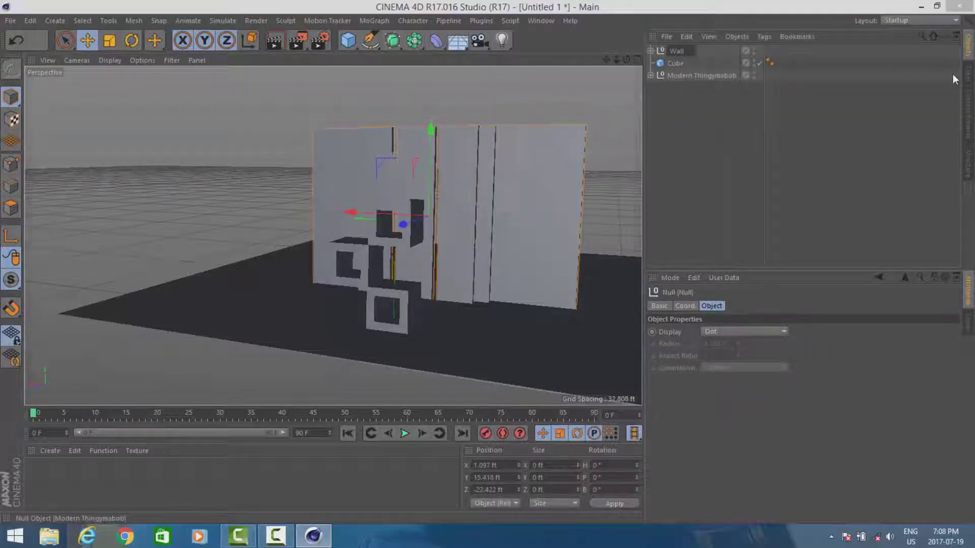
{"action": "key", "text": "Return"}
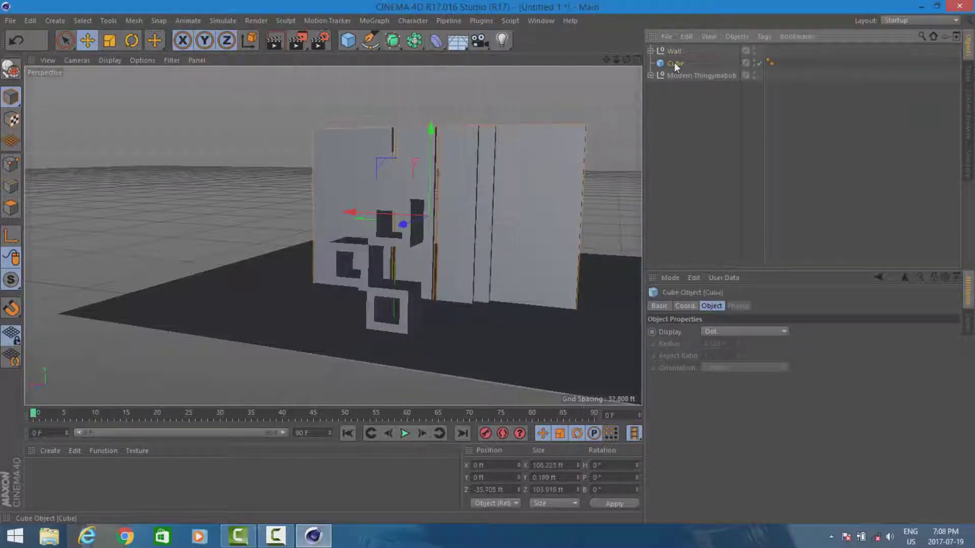
Rename the ground slab Cube as Floor
{"action": "left_click", "coordinate": [675, 63]}
{"action": "type", "text": "Floor"}
{"action": "key", "text": "Return"}
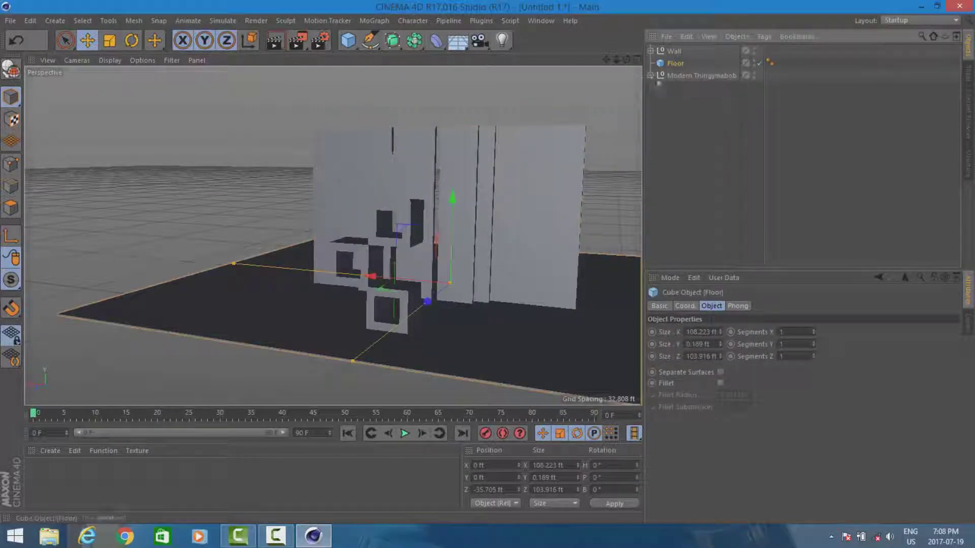
Group Wall, Floor and Modern Thingymabob together and name the new group I don't Know
{"action": "left_click", "coordinate": [674, 52]}
{"action": "left_click", "coordinate": [675, 63], "text": "ctrl"}
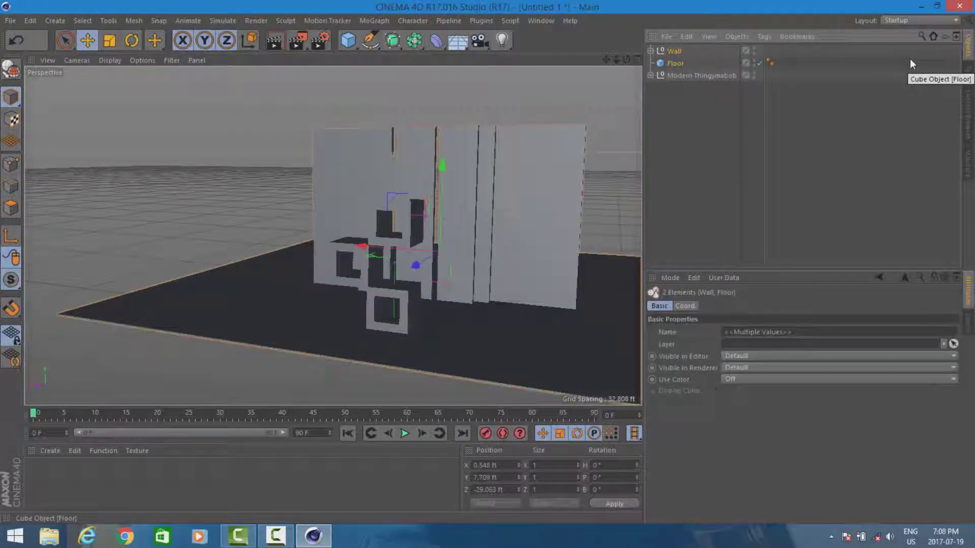
{"action": "left_click", "coordinate": [675, 51]}
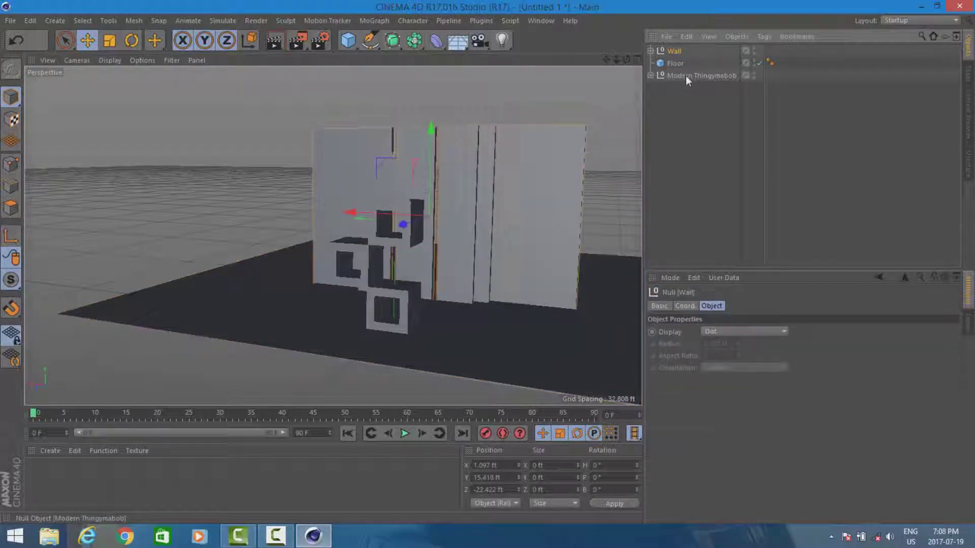
{"action": "left_click", "coordinate": [685, 76], "text": "shift"}
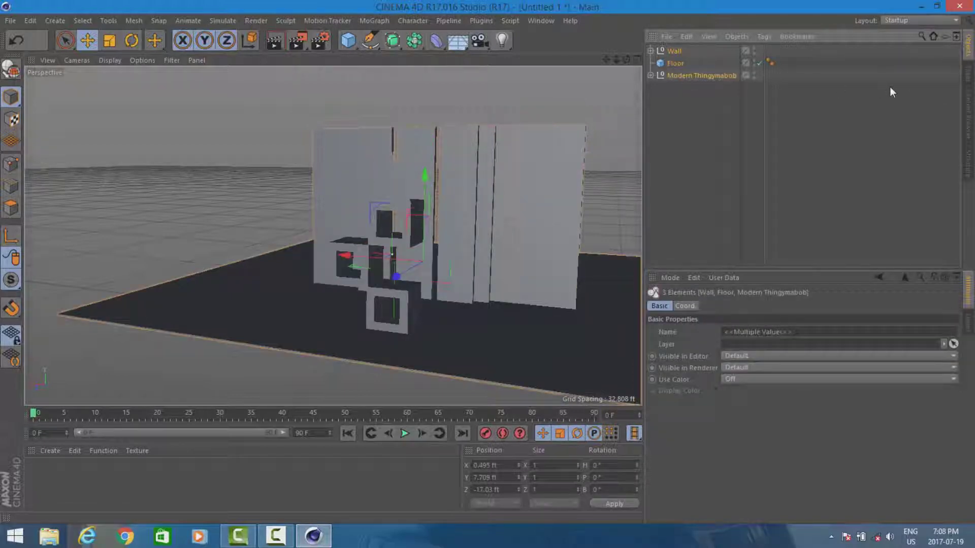
{"action": "key", "text": "alt+g"}
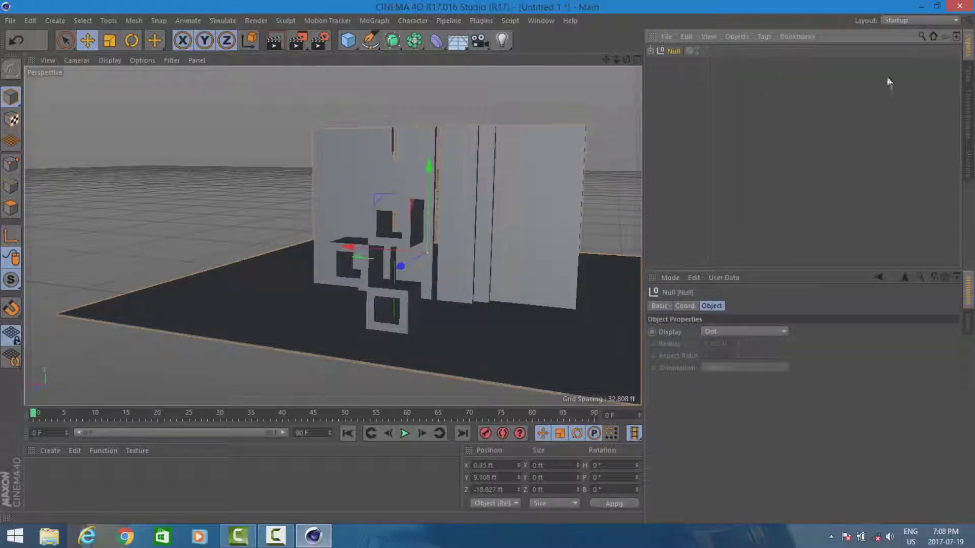
{"action": "double_click", "coordinate": [675, 51]}
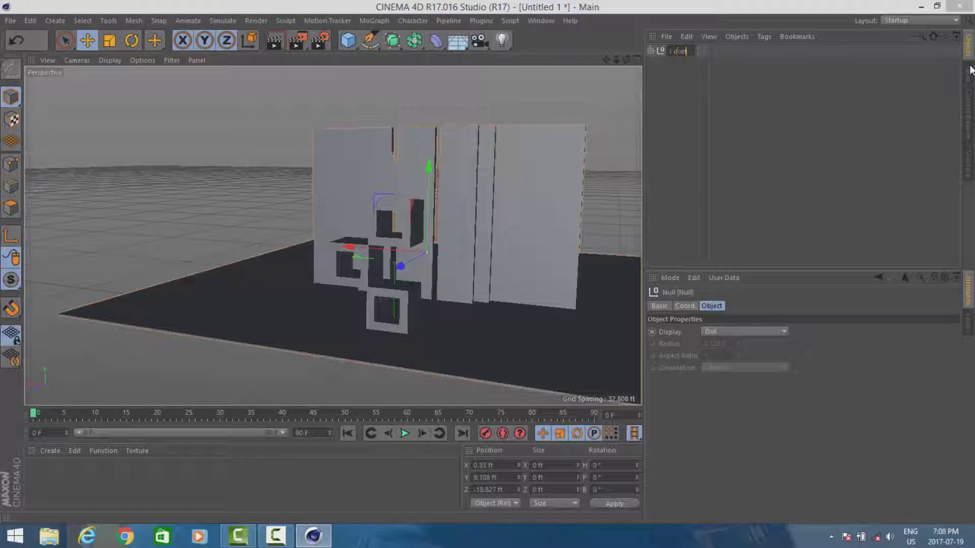
{"action": "type", "text": "Don't know"}
{"action": "key", "text": "Return"}
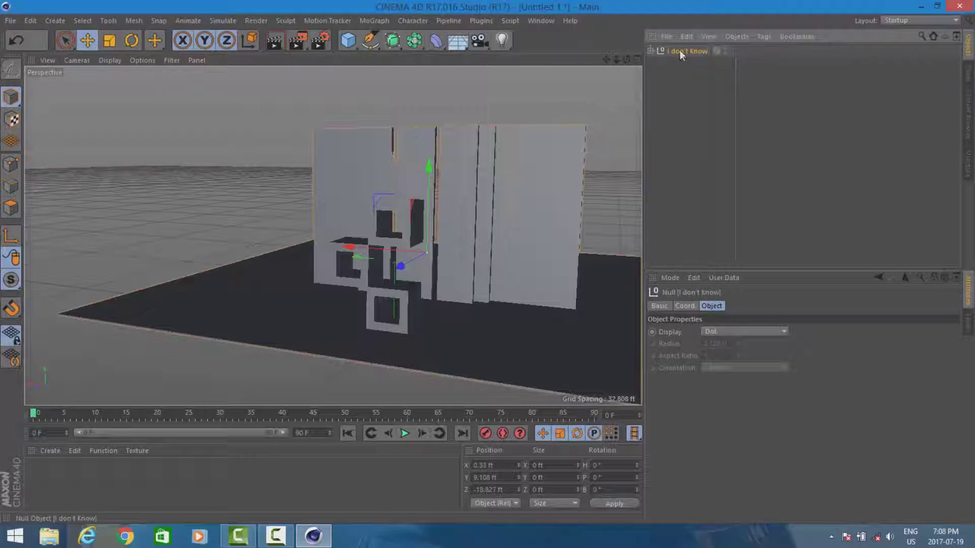
Expand the I don't Know group and view the whole scene from a higher angle
{"action": "left_click", "coordinate": [651, 51]}
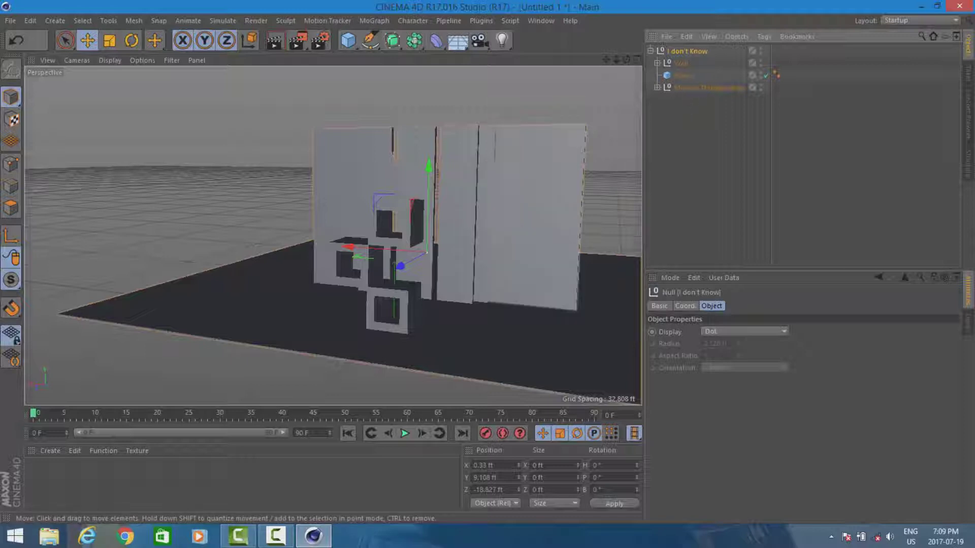
{"action": "mouse_move", "coordinate": [626, 60]}
{"action": "left_mouse_down"}
{"action": "mouse_move", "coordinate": [629, 89]}
{"action": "mouse_move", "coordinate": [617, 68]}
{"action": "left_mouse_up"}
{"action": "left_click_drag", "start_coordinate": [332, 235], "coordinate": [518, 130], "text": "alt"}
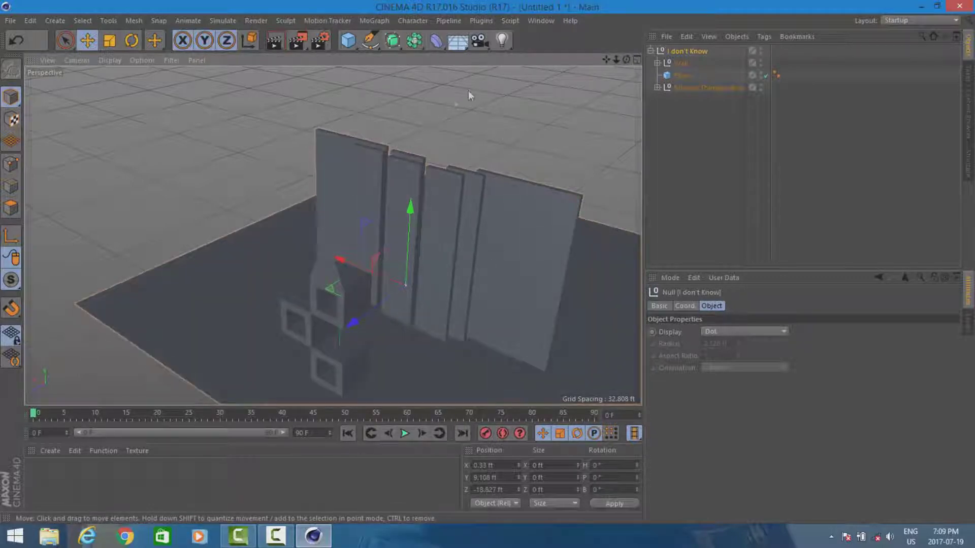
{"action": "left_click", "coordinate": [503, 40]}
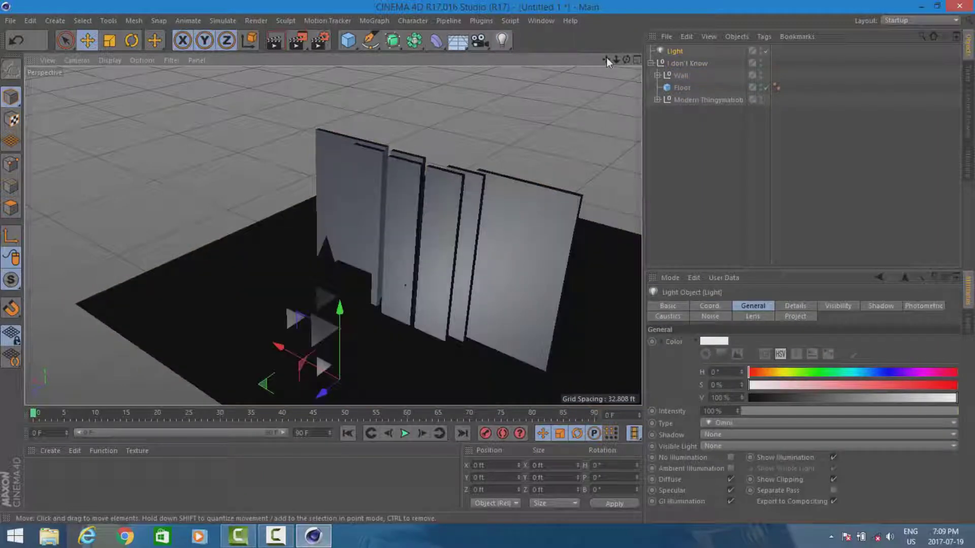
{"action": "left_click_drag", "start_coordinate": [605, 61], "coordinate": [572, 85]}
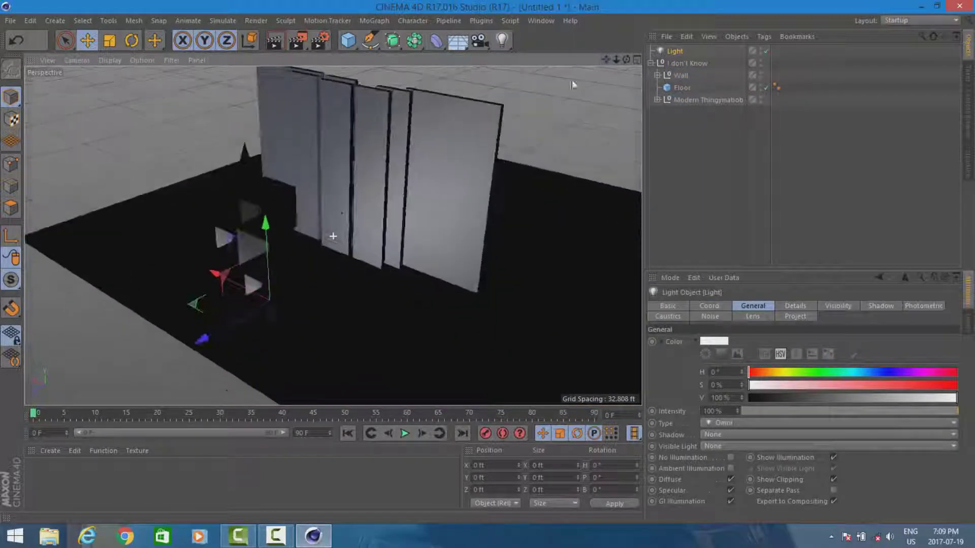
{"action": "left_click", "coordinate": [680, 50]}
{"action": "key", "text": "Delete"}
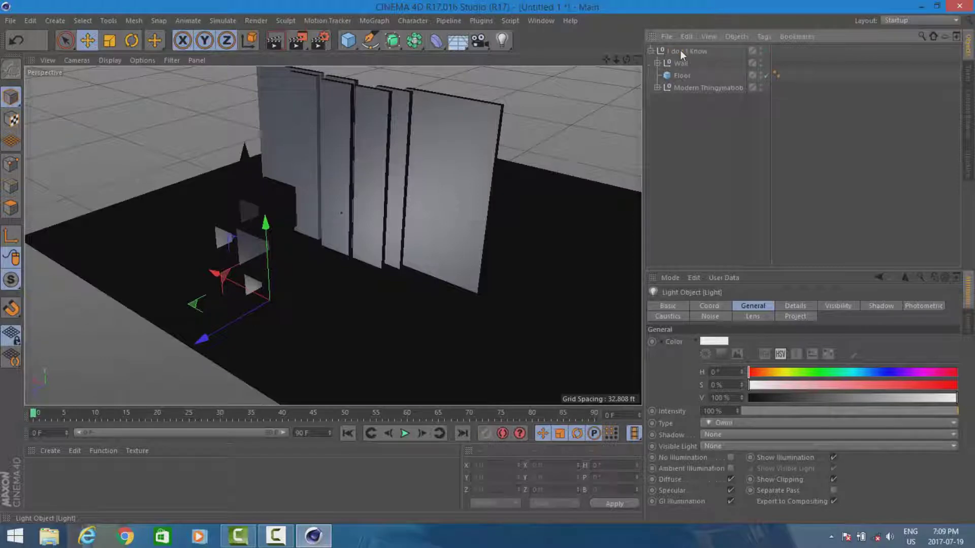
Add an area light behind the wall at about Z -54.7 ft and raise it to about Y 21.2 ft
{"action": "left_click", "coordinate": [502, 39]}
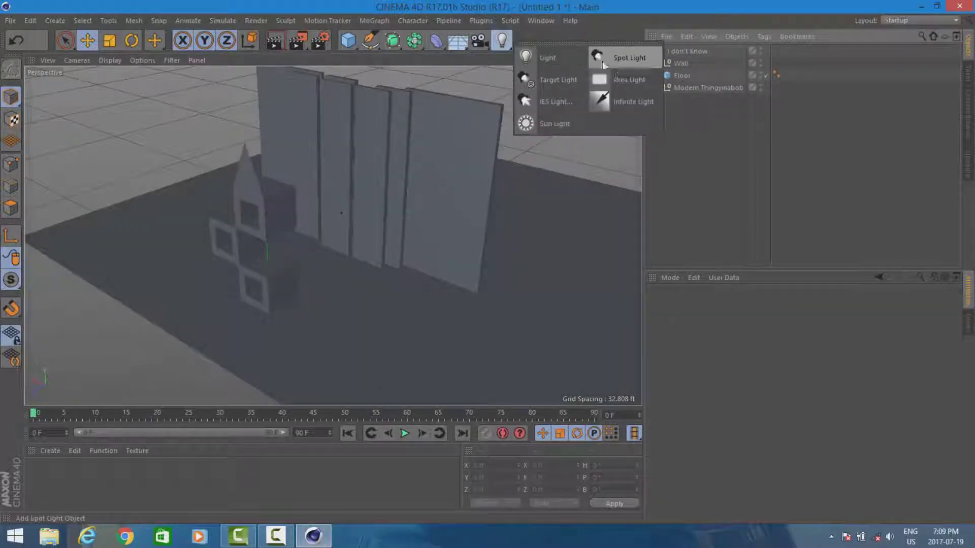
{"action": "left_click", "coordinate": [601, 80]}
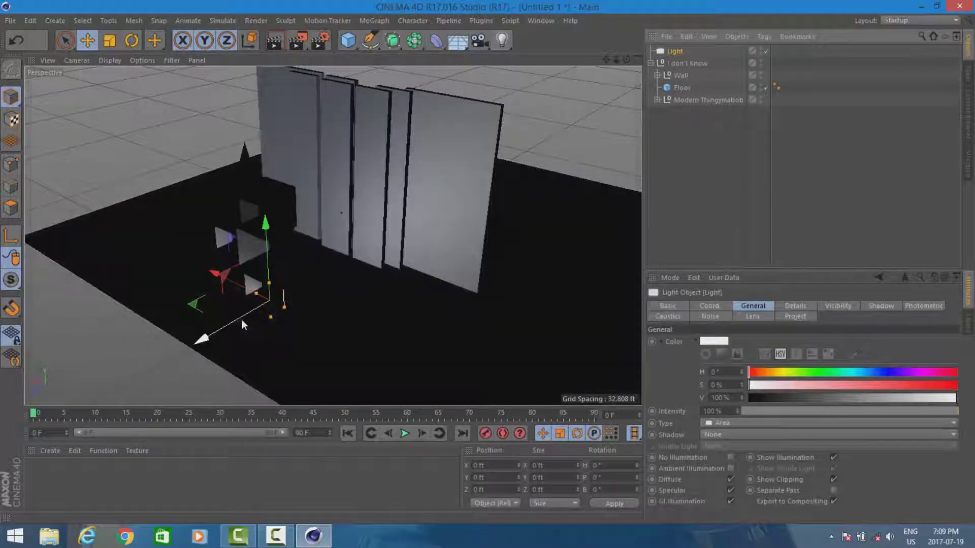
{"action": "left_click_drag", "start_coordinate": [239, 320], "coordinate": [406, 200]}
{"action": "left_click_drag", "start_coordinate": [628, 59], "coordinate": [332, 235]}
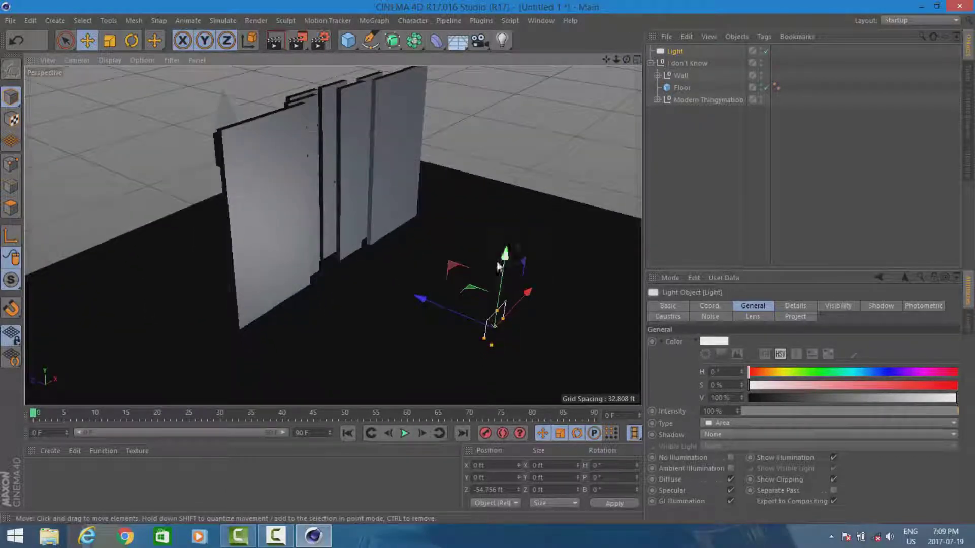
{"action": "left_click_drag", "start_coordinate": [505, 253], "coordinate": [517, 123]}
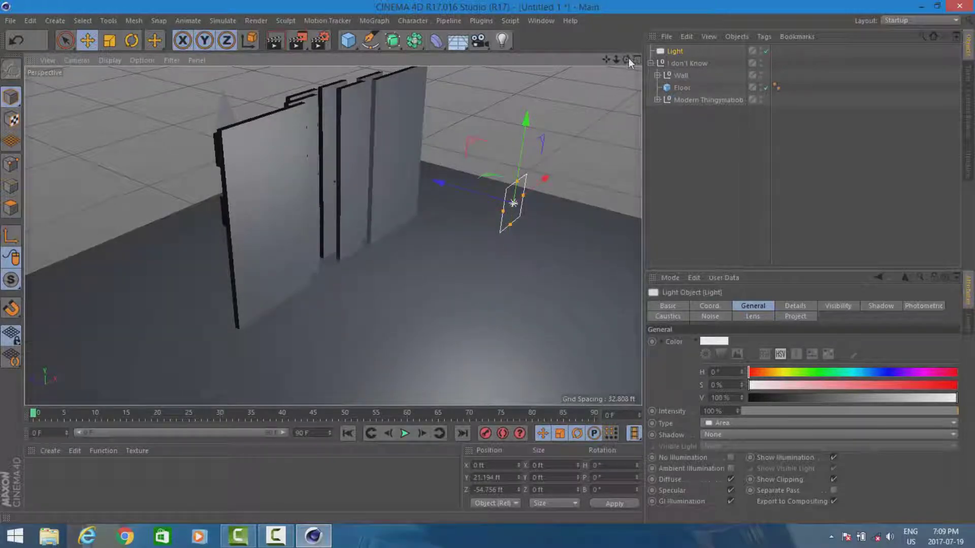
Move the area light to about X 8.7 ft, Z -41.6 ft and rotate its heading to about 29.7°
{"action": "left_click_drag", "start_coordinate": [626, 59], "coordinate": [672, 59]}
{"action": "mouse_move", "coordinate": [332, 236]}
{"action": "left_mouse_down"}
{"action": "mouse_move", "coordinate": [360, 225]}
{"action": "mouse_move", "coordinate": [333, 235]}
{"action": "left_mouse_up"}
{"action": "left_click_drag", "start_coordinate": [453, 260], "coordinate": [522, 255]}
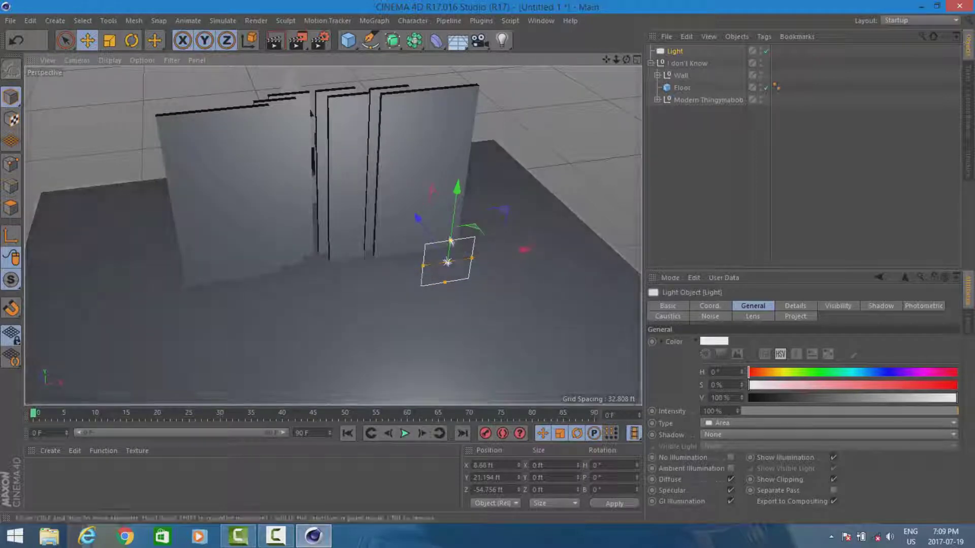
{"action": "left_click_drag", "start_coordinate": [432, 238], "coordinate": [394, 188]}
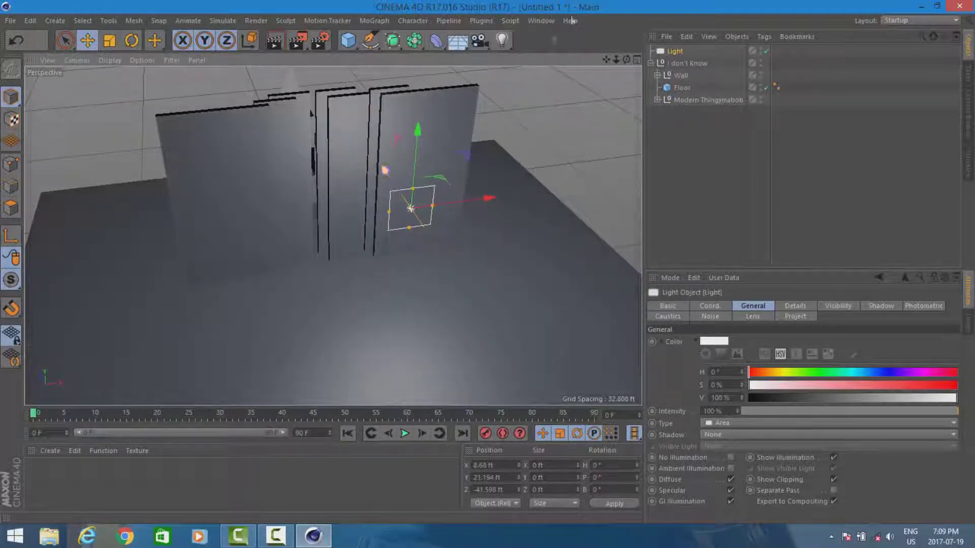
{"action": "left_click", "coordinate": [133, 40]}
{"action": "left_click_drag", "start_coordinate": [409, 236], "coordinate": [432, 237]}
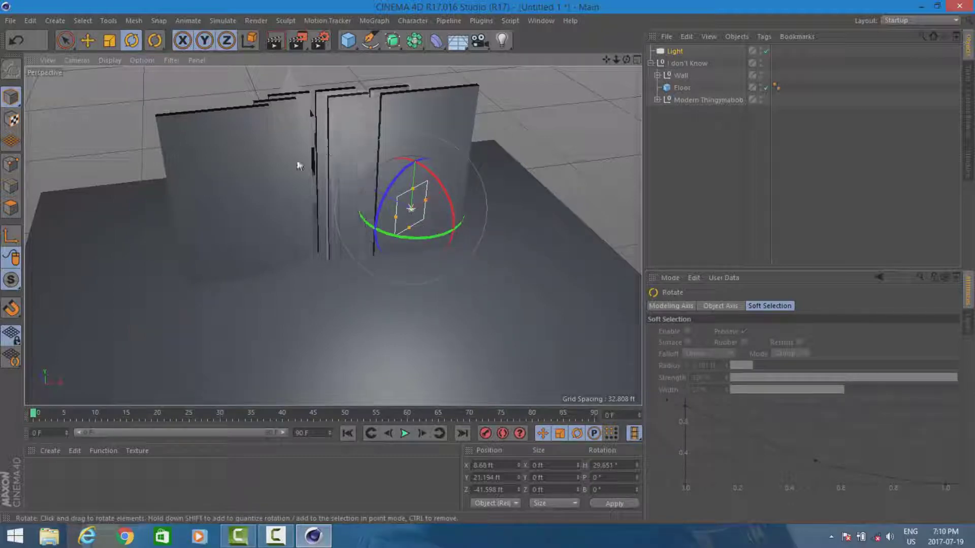
{"action": "left_click", "coordinate": [347, 41]}
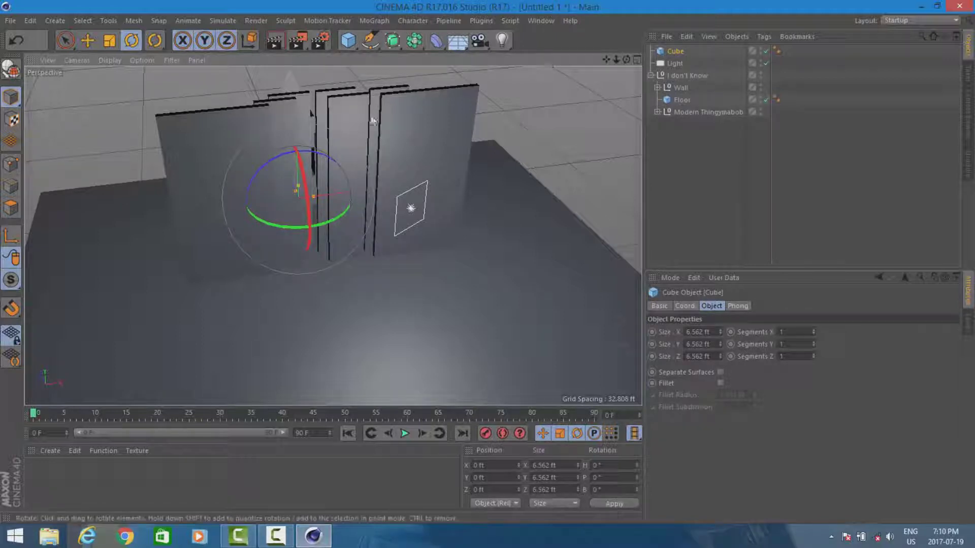
{"action": "left_click", "coordinate": [88, 41]}
{"action": "left_click_drag", "start_coordinate": [285, 159], "coordinate": [346, 273]}
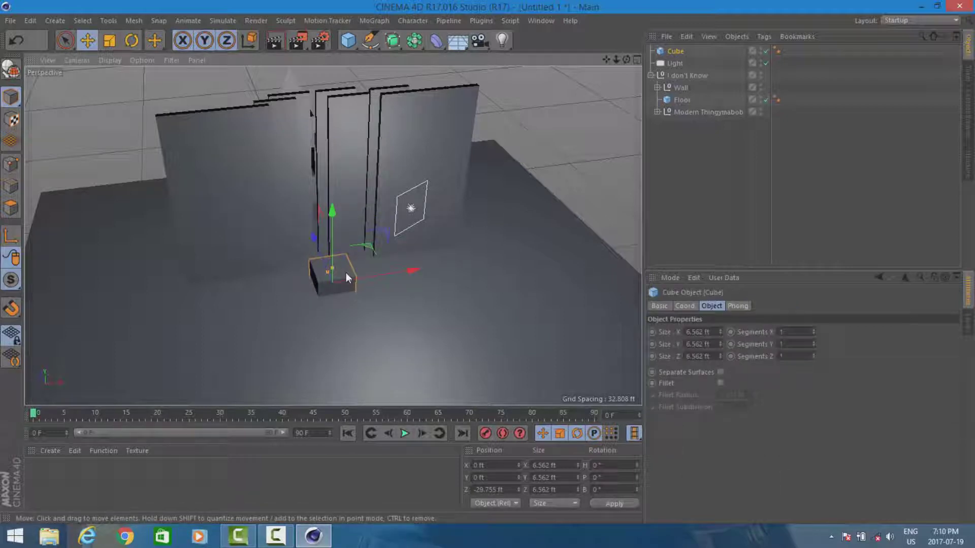
{"action": "key", "text": "Delete"}
Duplicate the narrow wall panel Cube.4 and set the copy's heading rotation to -90°
{"action": "left_click", "coordinate": [343, 191]}
{"action": "key", "text": "ctrl+c"}
{"action": "key", "text": "ctrl+v"}
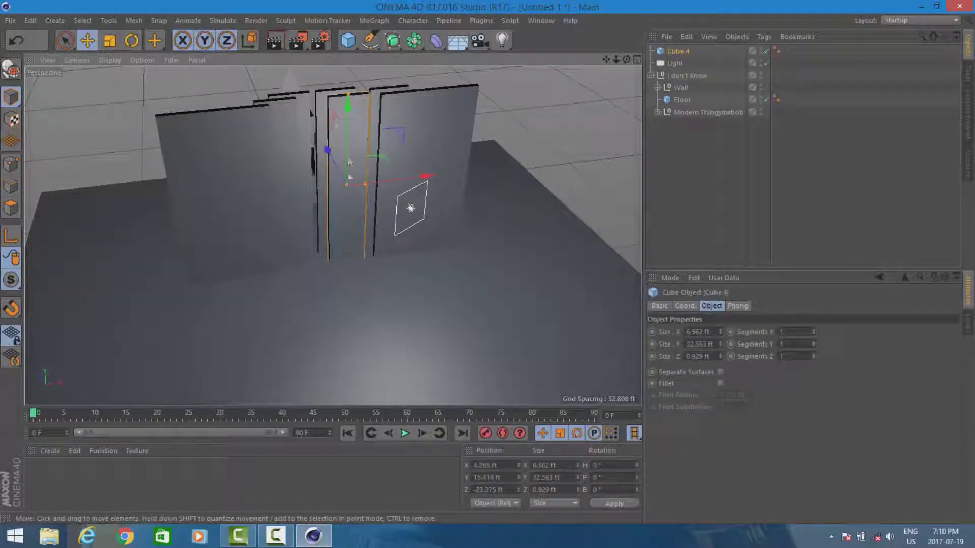
{"action": "left_click", "coordinate": [132, 42]}
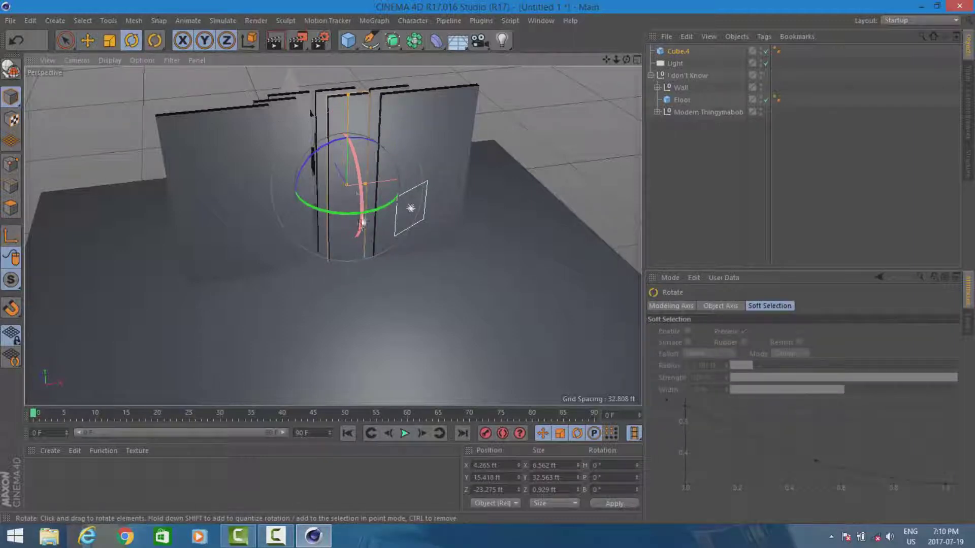
{"action": "left_click_drag", "start_coordinate": [350, 218], "coordinate": [243, 208]}
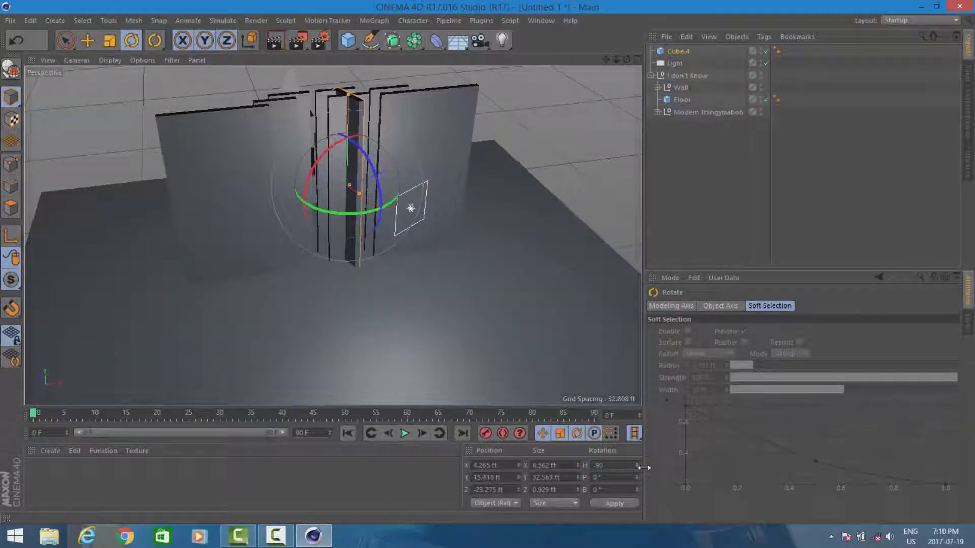
{"action": "key", "text": "Return"}
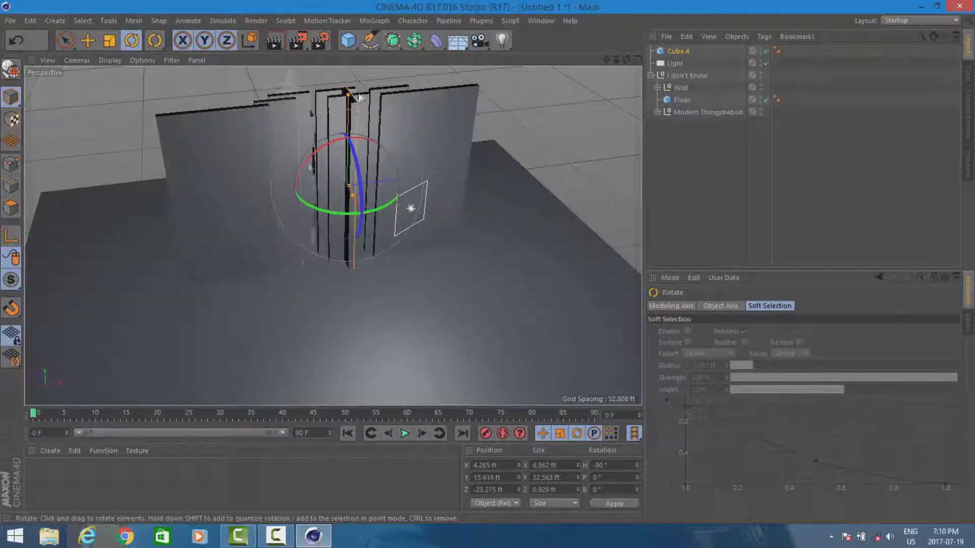
Widen the rotated panel copy to about 12.9 ft and place it behind the wall at about Z -29.6 ft
{"action": "scroll", "coordinate": [366, 185], "scroll_direction": "up", "scroll_amount": 5}
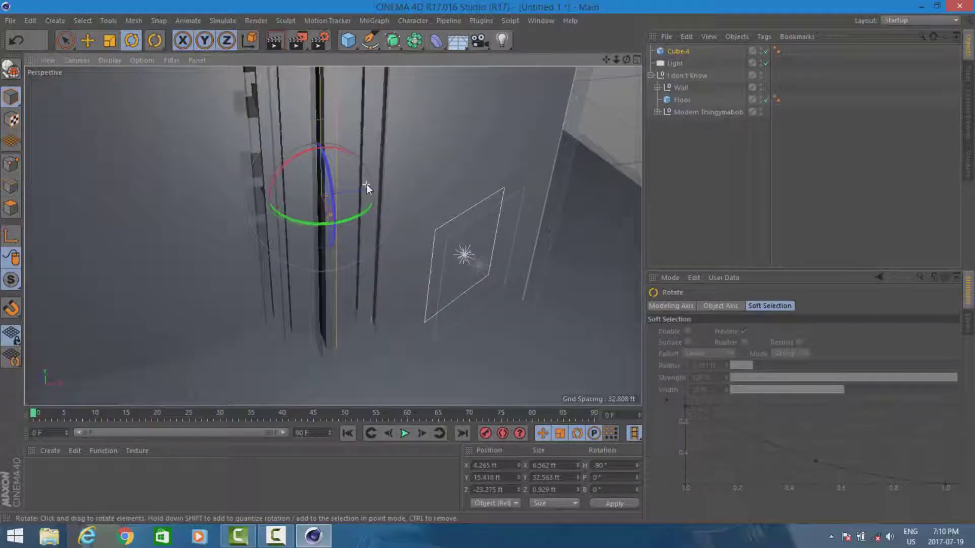
{"action": "left_click_drag", "start_coordinate": [626, 60], "coordinate": [128, 30]}
{"action": "left_click", "coordinate": [88, 41]}
{"action": "left_click_drag", "start_coordinate": [307, 214], "coordinate": [189, 298]}
{"action": "scroll", "coordinate": [373, 223], "scroll_direction": "down", "scroll_amount": 8}
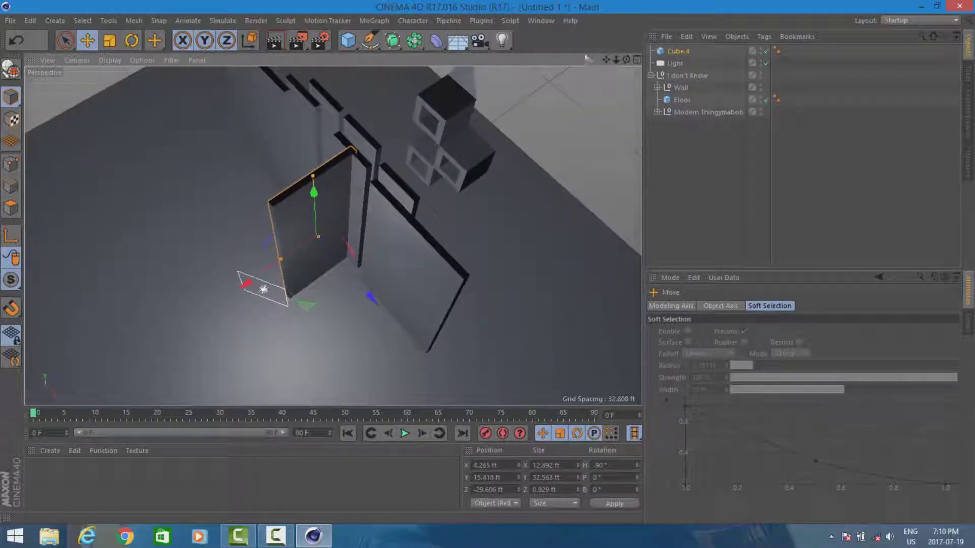
Move the area light to about X 17.8 ft, Z -36.4 ft and rotate its heading to about 17.8°
{"action": "left_click_drag", "start_coordinate": [604, 61], "coordinate": [552, 45]}
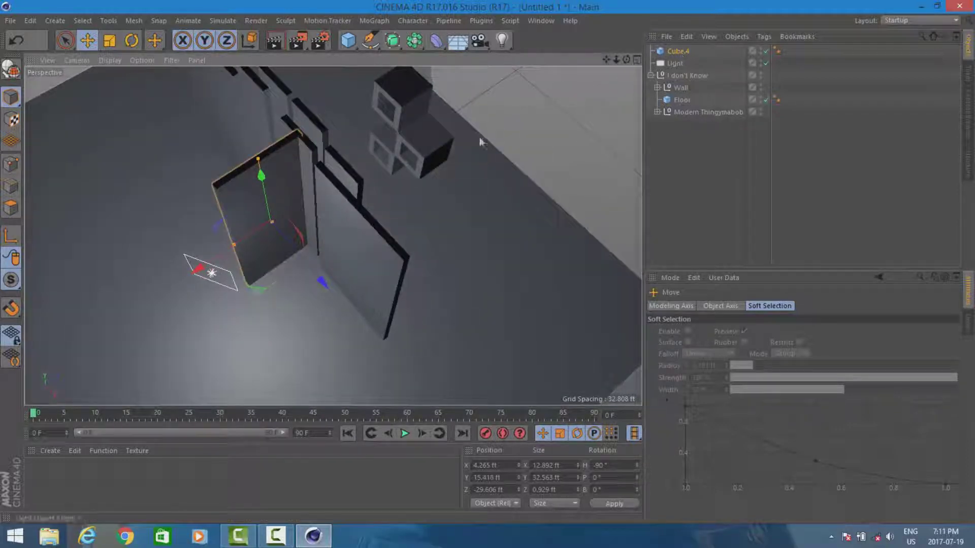
{"action": "left_click", "coordinate": [674, 62]}
{"action": "left_click_drag", "start_coordinate": [261, 288], "coordinate": [354, 316]}
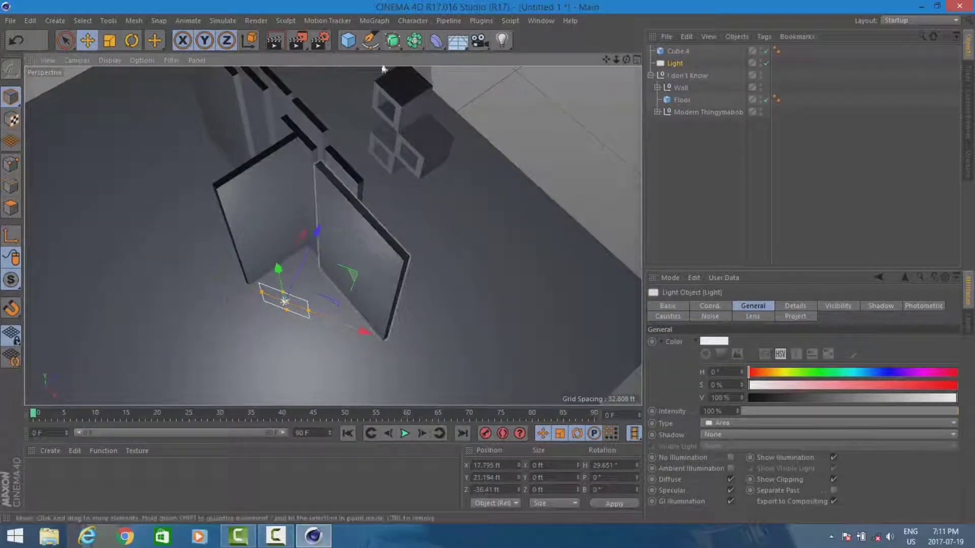
{"action": "left_click", "coordinate": [134, 43]}
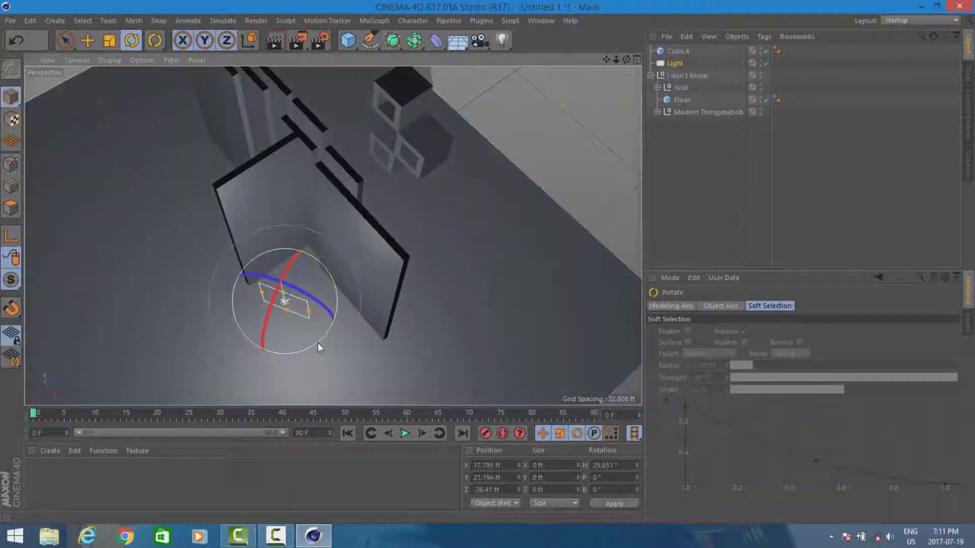
{"action": "left_click_drag", "start_coordinate": [315, 344], "coordinate": [307, 349]}
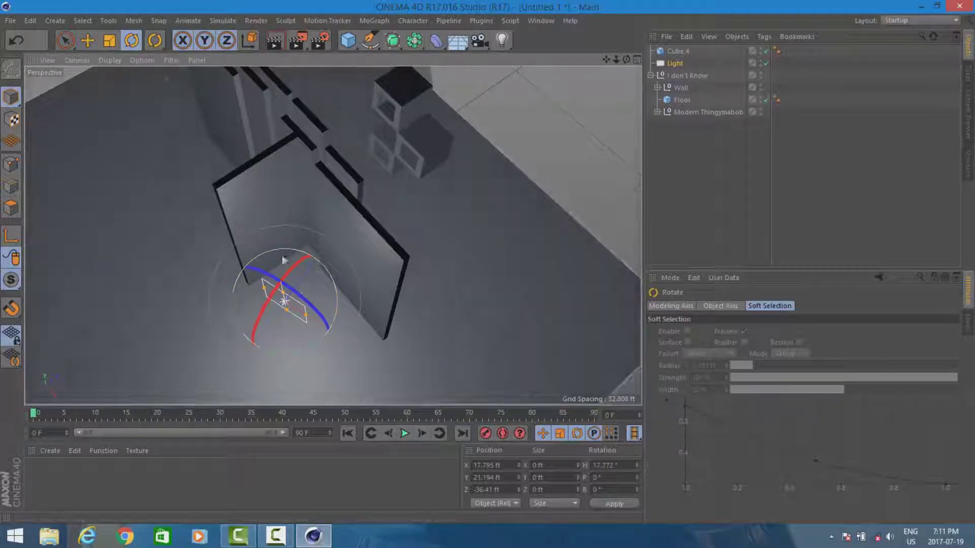
Shift the area light to about X 10.5 ft, Z -34.4 ft, and render the view from the front of the cube stack
{"action": "left_click", "coordinate": [88, 44]}
{"action": "left_click_drag", "start_coordinate": [348, 342], "coordinate": [313, 332]}
{"action": "left_click_drag", "start_coordinate": [306, 219], "coordinate": [324, 196]}
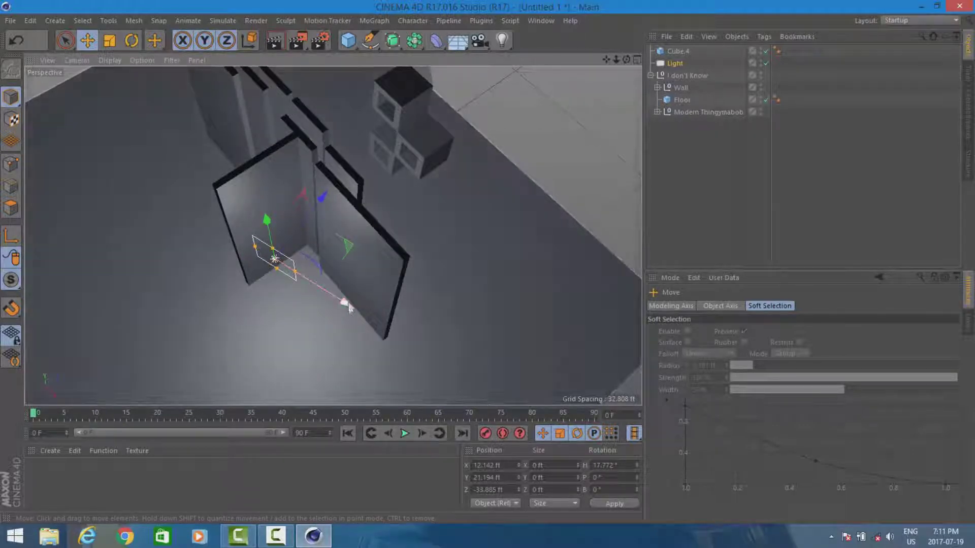
{"action": "left_click_drag", "start_coordinate": [341, 299], "coordinate": [337, 294]}
{"action": "left_click_drag", "start_coordinate": [626, 60], "coordinate": [754, 82]}
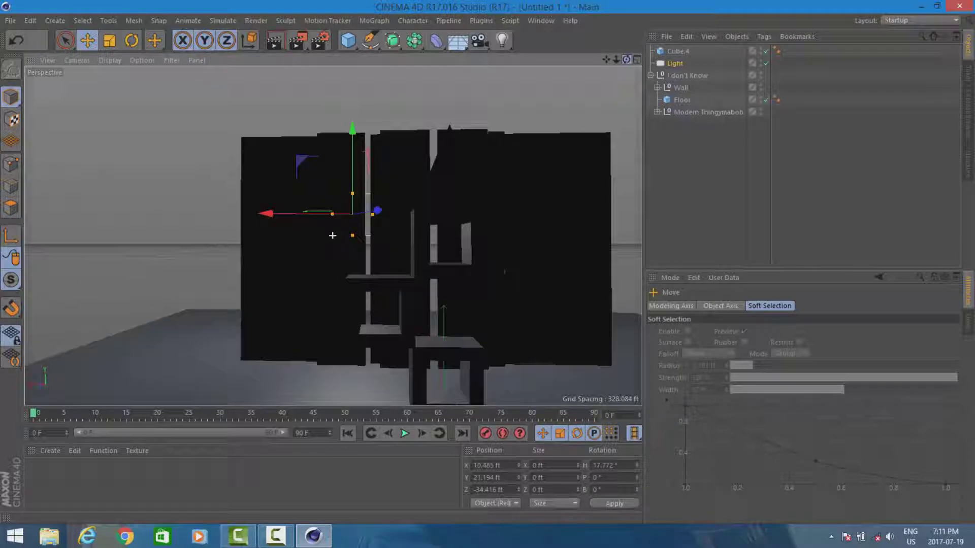
{"action": "left_click", "coordinate": [278, 40]}
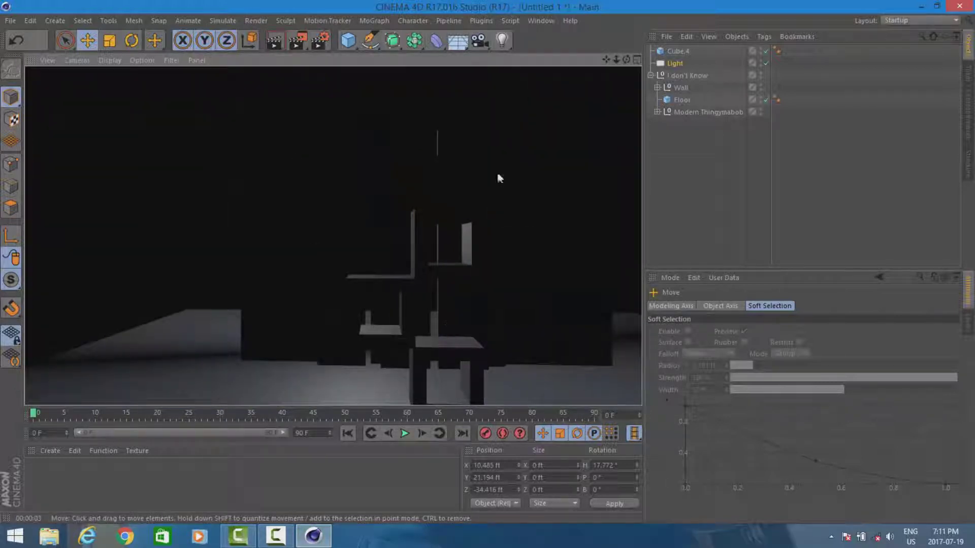
Duplicate the area light to about X -7.3 ft, Z -40.1 ft and rotate the copy's heading to about -39.9°
{"action": "left_click_drag", "start_coordinate": [626, 60], "coordinate": [432, 56]}
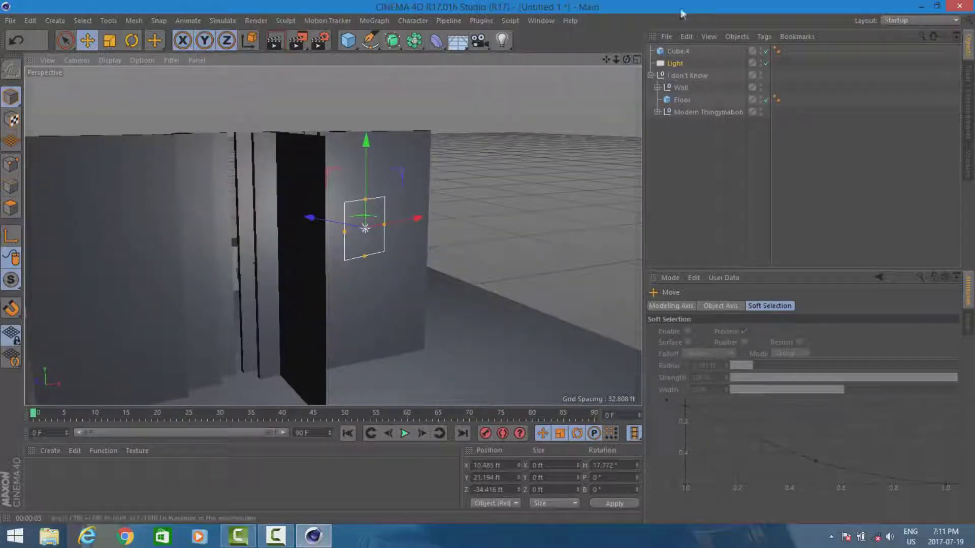
{"action": "left_click_drag", "start_coordinate": [420, 218], "coordinate": [298, 257], "text": "ctrl"}
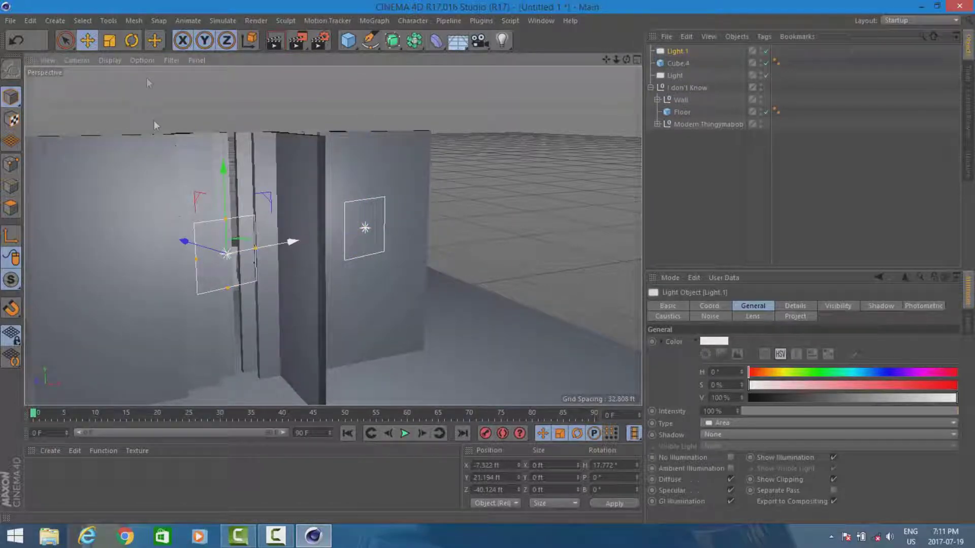
{"action": "left_click", "coordinate": [133, 40]}
{"action": "left_click_drag", "start_coordinate": [223, 272], "coordinate": [183, 265]}
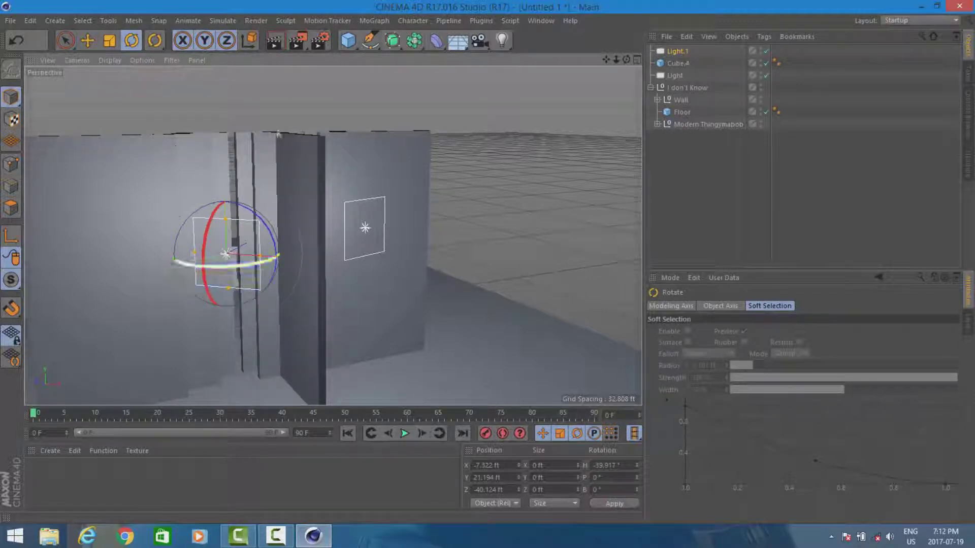
Raise Light.1 to about Y 26.7 ft and place a copy of it directly below at about Y 9 ft
{"action": "left_click", "coordinate": [89, 41]}
{"action": "left_click_drag", "start_coordinate": [222, 168], "coordinate": [233, 287]}
{"action": "key", "text": "ctrl+c"}
{"action": "key", "text": "ctrl+v"}
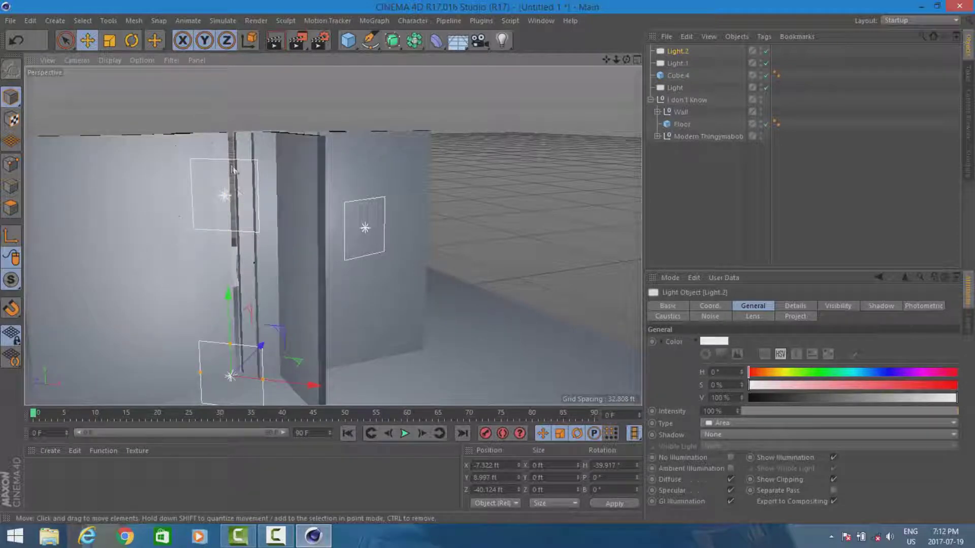
Colour the lower light, Light.2, green with hue 125° and saturation 100%
{"action": "double_click", "coordinate": [678, 51]}
{"action": "key", "text": "Return"}
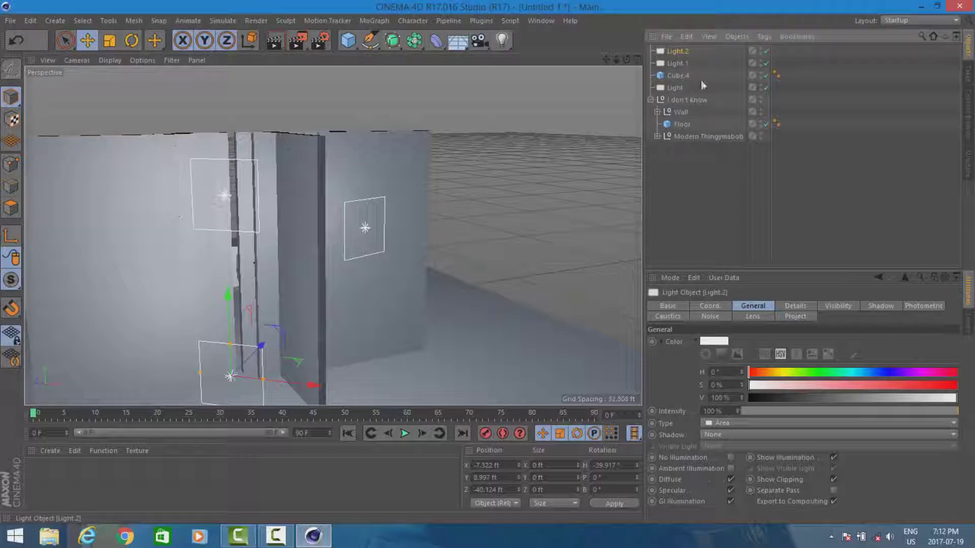
{"action": "left_click", "coordinate": [821, 373]}
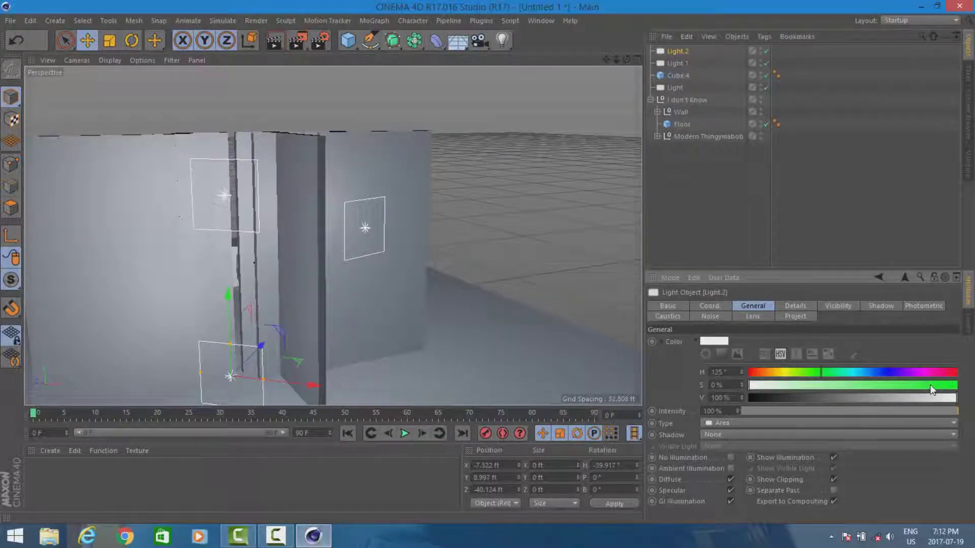
{"action": "left_click_drag", "start_coordinate": [931, 386], "coordinate": [957, 385]}
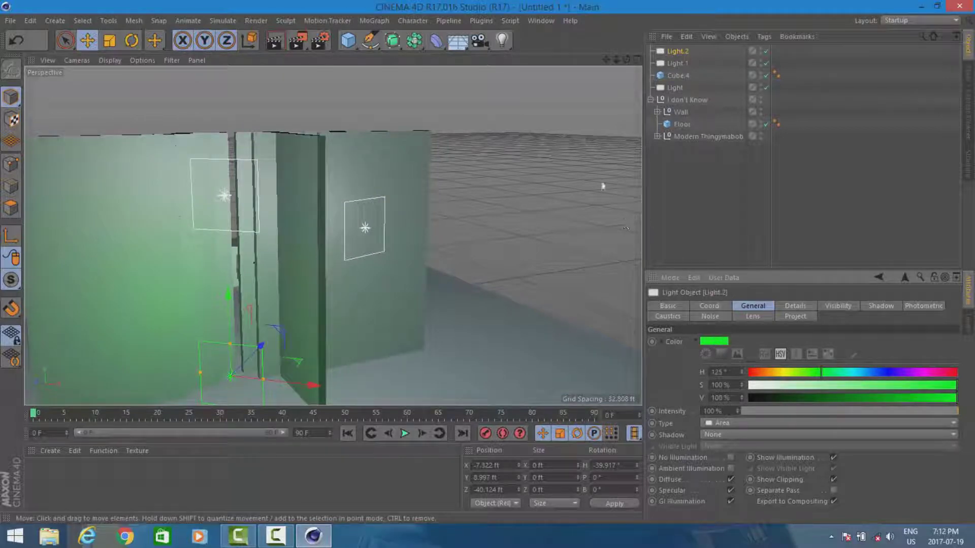
Colour the upper light, Light.1, orange with hue 28° and saturation 100%, and view the scene from the front
{"action": "left_click", "coordinate": [678, 62]}
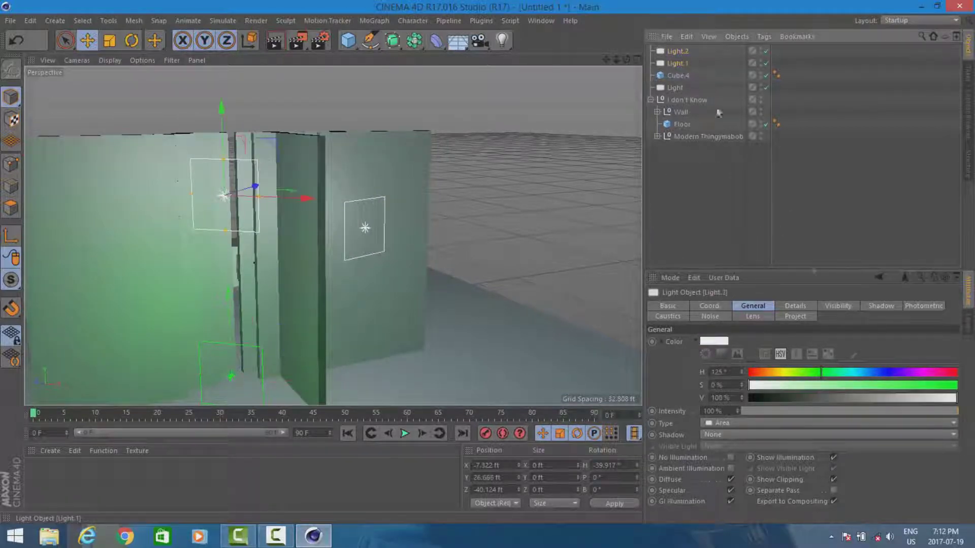
{"action": "left_click", "coordinate": [765, 373]}
{"action": "left_click_drag", "start_coordinate": [945, 389], "coordinate": [970, 388]}
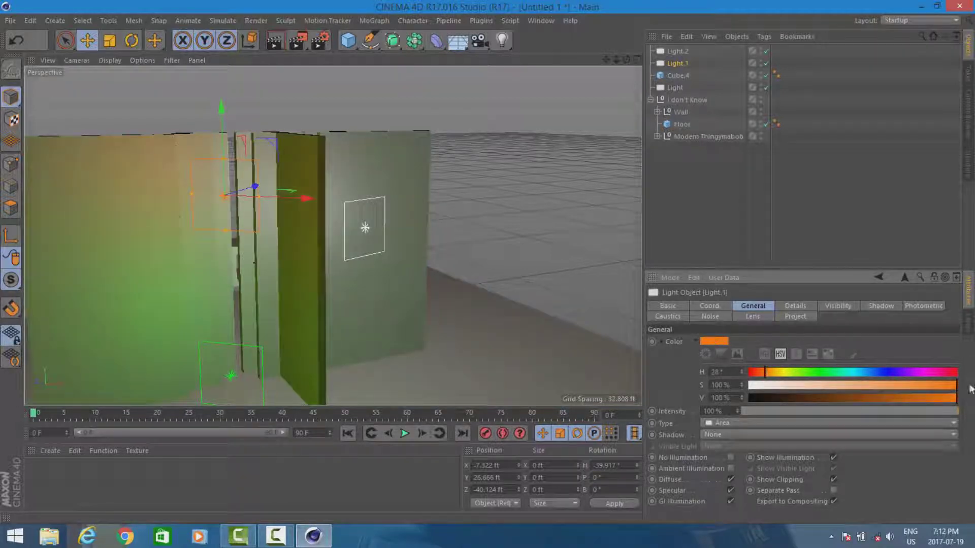
{"action": "left_click_drag", "start_coordinate": [625, 60], "coordinate": [596, 32]}
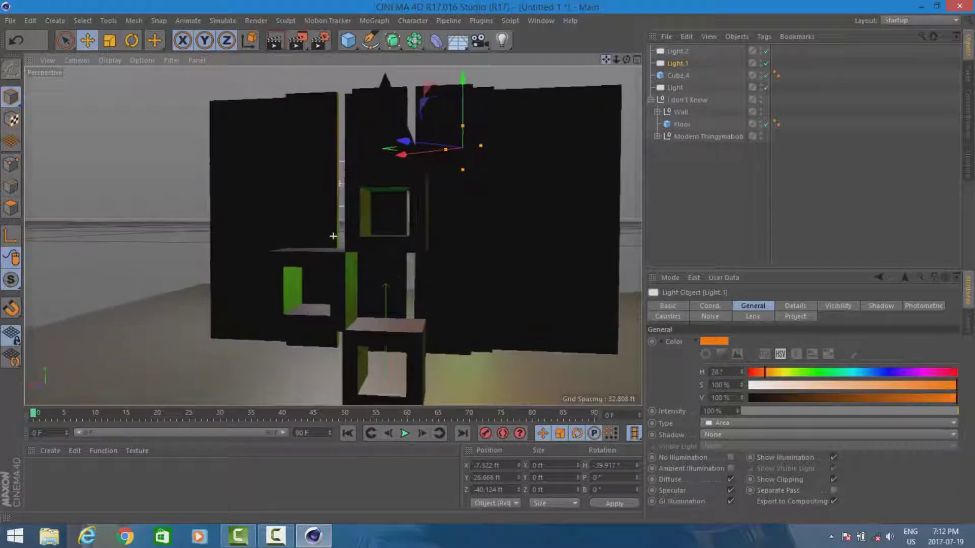
Preview the front view as a render and lengthen the divider panel Cube.4 behind the wall to about 27.8 ft in X
{"action": "left_click", "coordinate": [276, 41]}
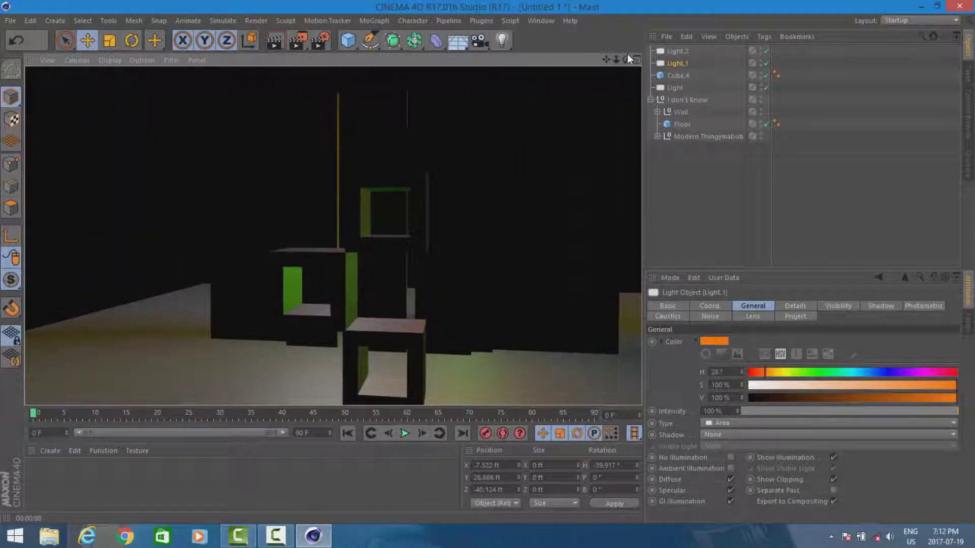
{"action": "left_click_drag", "start_coordinate": [626, 59], "coordinate": [574, 68]}
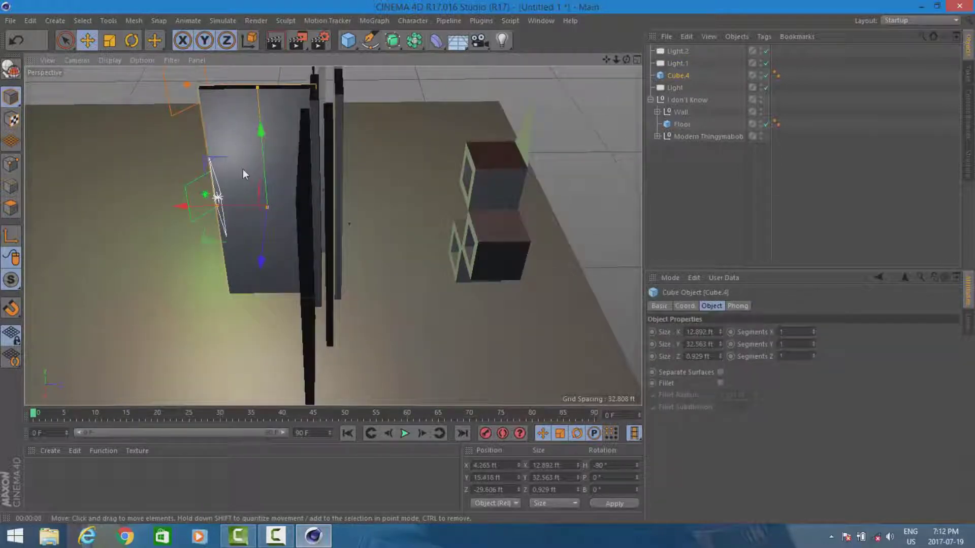
{"action": "left_click_drag", "start_coordinate": [222, 207], "coordinate": [142, 202]}
{"action": "left_click_drag", "start_coordinate": [627, 60], "coordinate": [332, 236]}
{"action": "left_click_drag", "start_coordinate": [626, 60], "coordinate": [333, 236]}
{"action": "scroll", "coordinate": [446, 195], "scroll_direction": "up", "scroll_amount": 2}
{"action": "scroll", "coordinate": [446, 197], "scroll_direction": "up", "scroll_amount": 1}
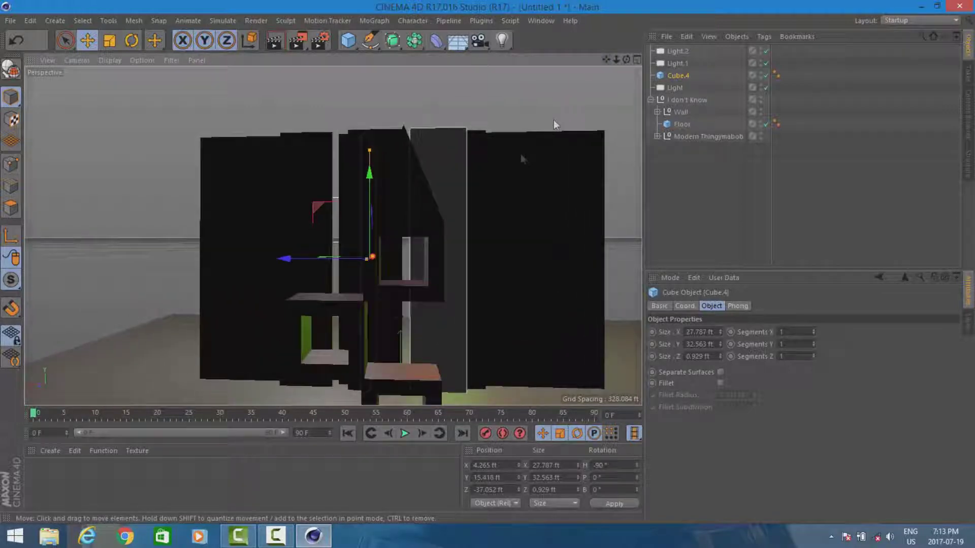
Render the front view again to check the coloured light with the longer divider panel, and inspect the scene from the side
{"action": "left_click_drag", "start_coordinate": [624, 59], "coordinate": [332, 235]}
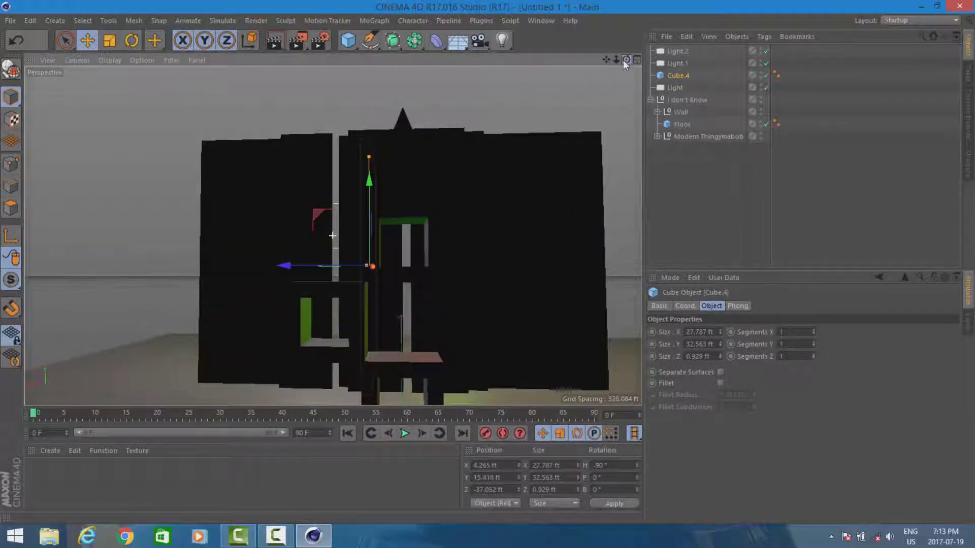
{"action": "left_click", "coordinate": [282, 45]}
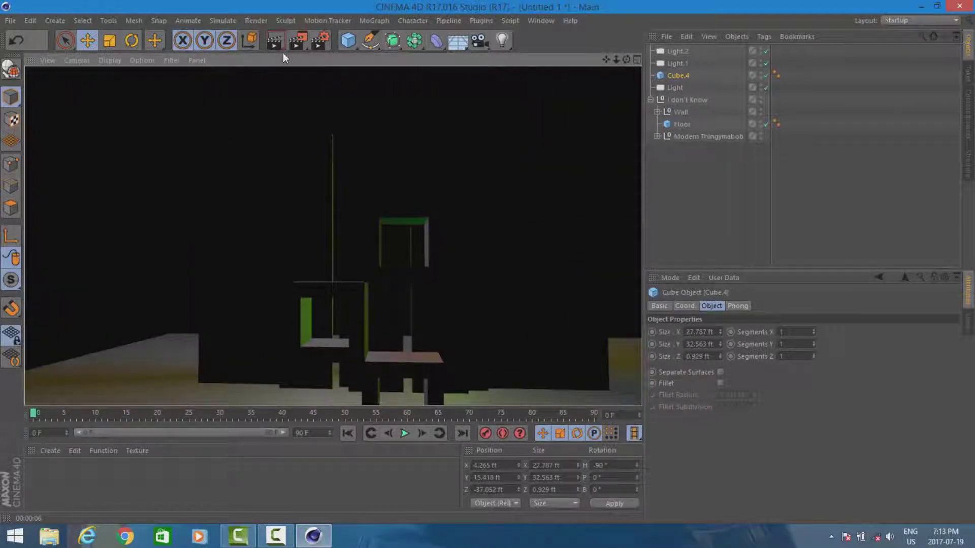
{"action": "scroll", "coordinate": [397, 160], "scroll_direction": "down", "scroll_amount": 3}
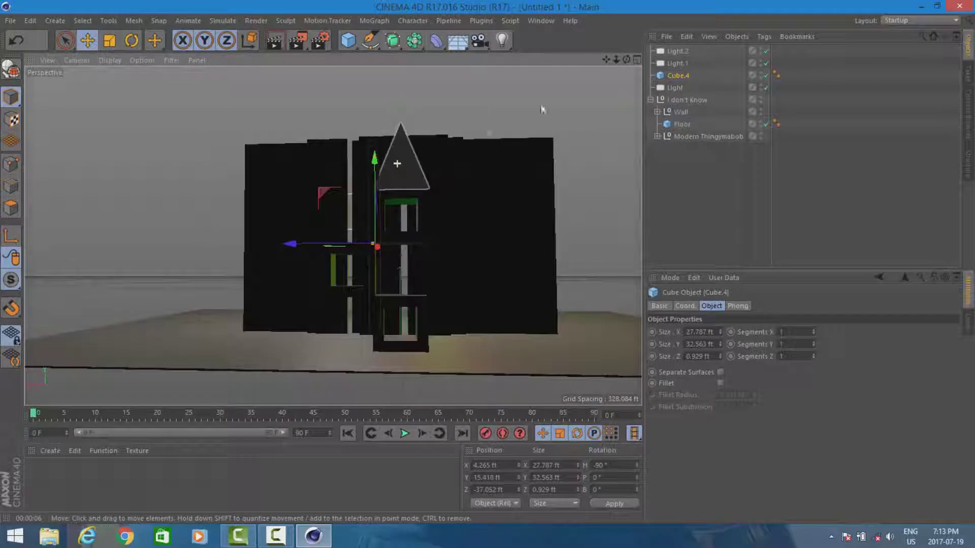
{"action": "left_click_drag", "start_coordinate": [626, 59], "coordinate": [604, 61]}
{"action": "left_click_drag", "start_coordinate": [332, 236], "coordinate": [333, 236]}
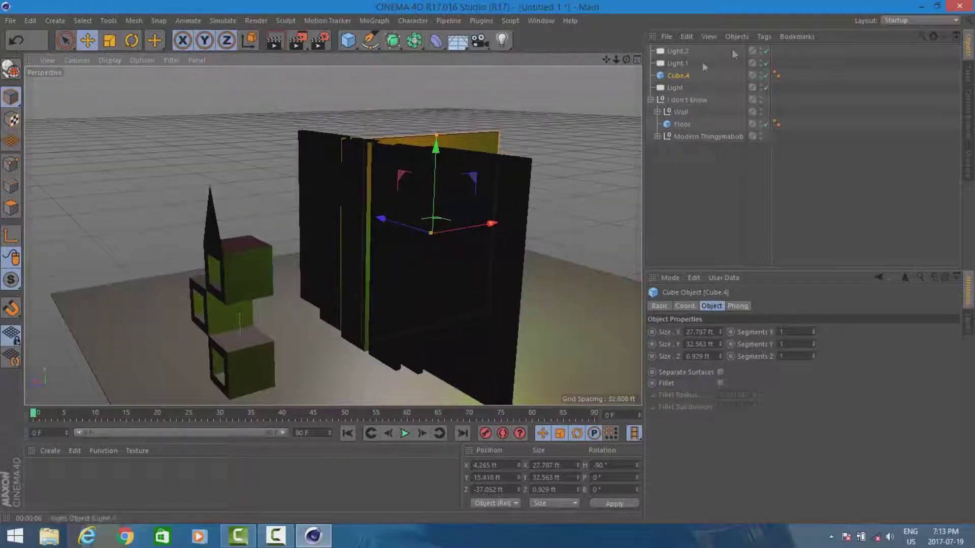
Disable all three area lights, Light.2, Light.1 and Light
{"action": "left_click", "coordinate": [766, 50]}
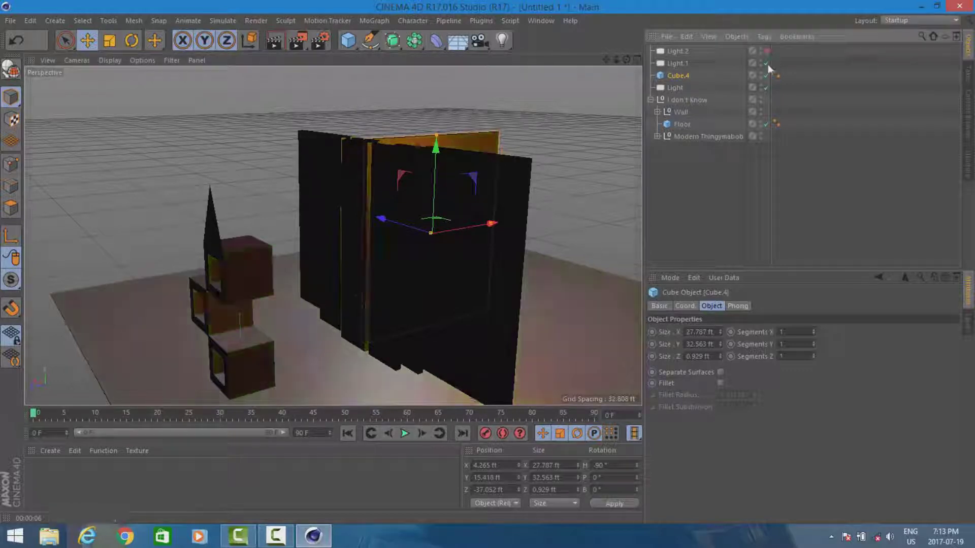
{"action": "left_click", "coordinate": [767, 63]}
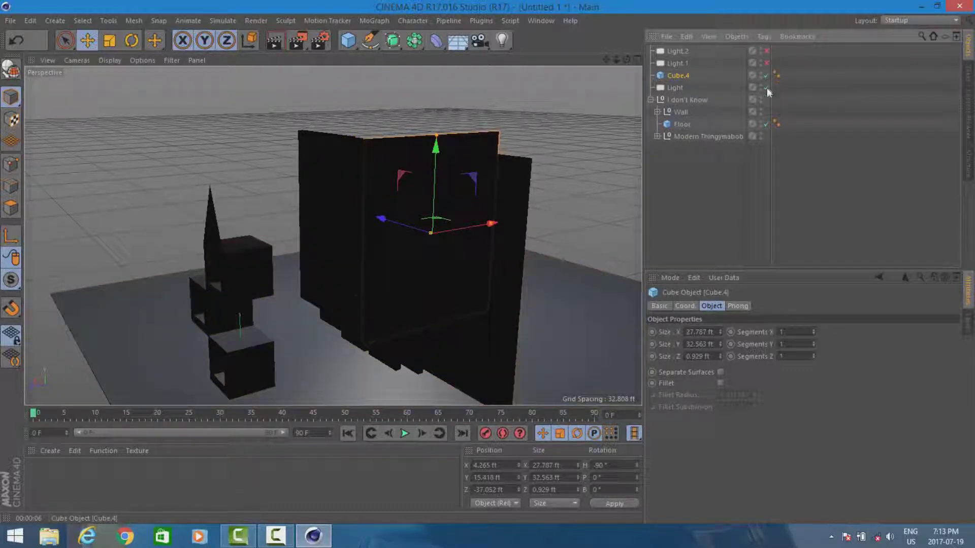
{"action": "left_click", "coordinate": [767, 87]}
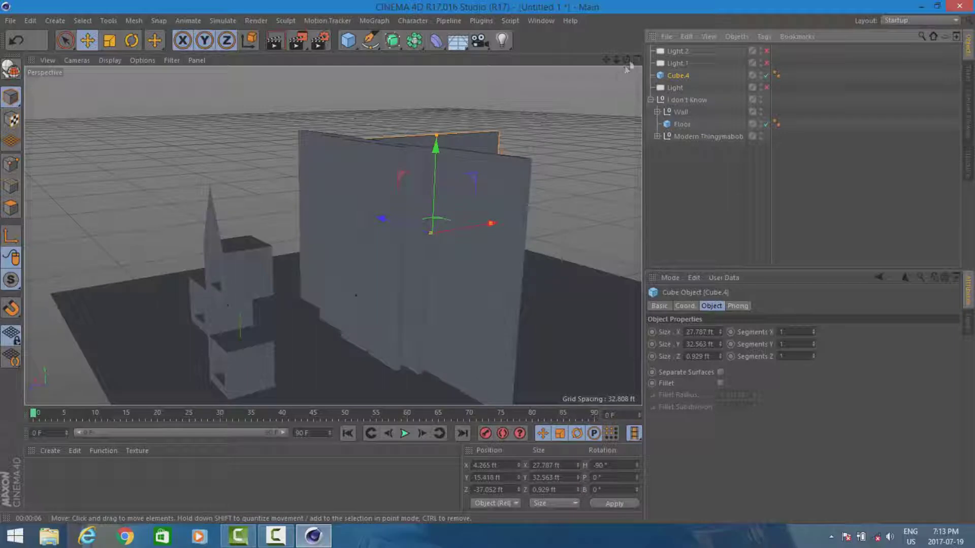
Create five new default materials
{"action": "left_click_drag", "start_coordinate": [626, 59], "coordinate": [548, 67]}
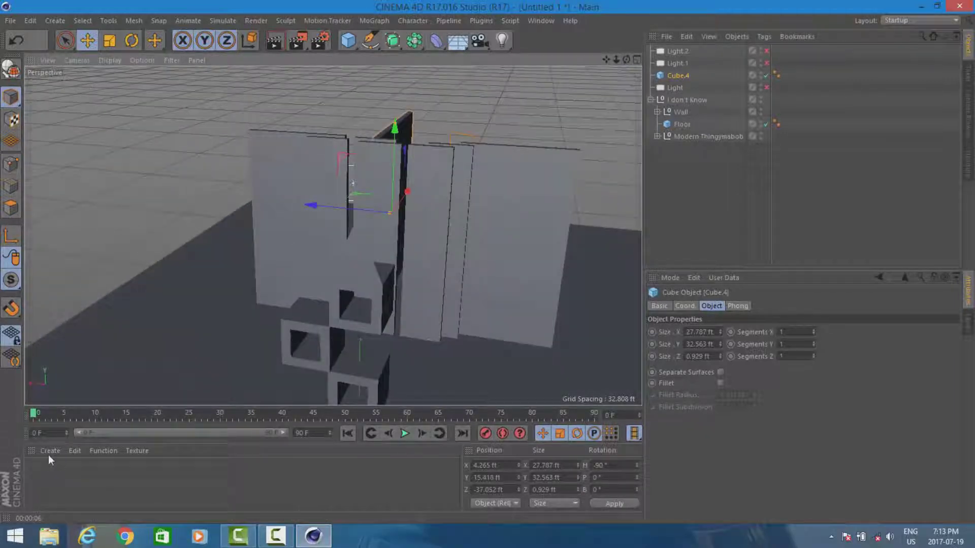
{"action": "left_click", "coordinate": [50, 452]}
{"action": "left_click", "coordinate": [83, 342]}
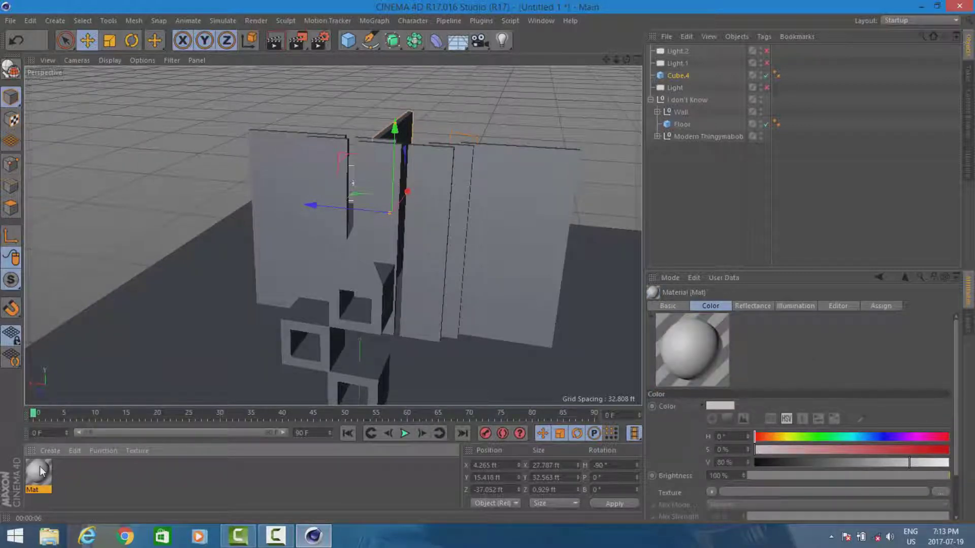
{"action": "key", "text": "ctrl+n"}
{"action": "key", "text": "ctrl+n"}
{"action": "key", "text": "ctrl+n"}
{"action": "key", "text": "ctrl+n"}
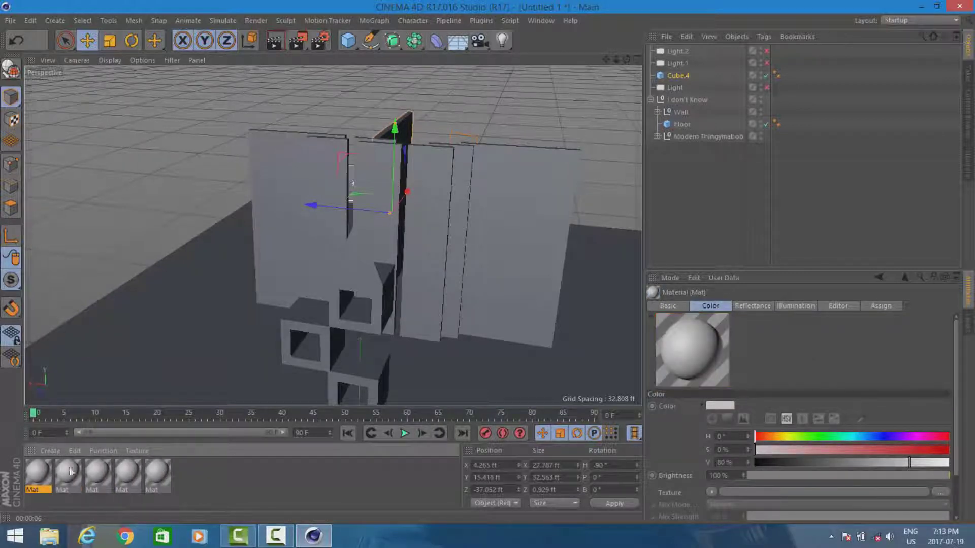
Make the fifth material black with a colour value of 0% and set its Default Specular strength to 7%
{"action": "double_click", "coordinate": [157, 473]}
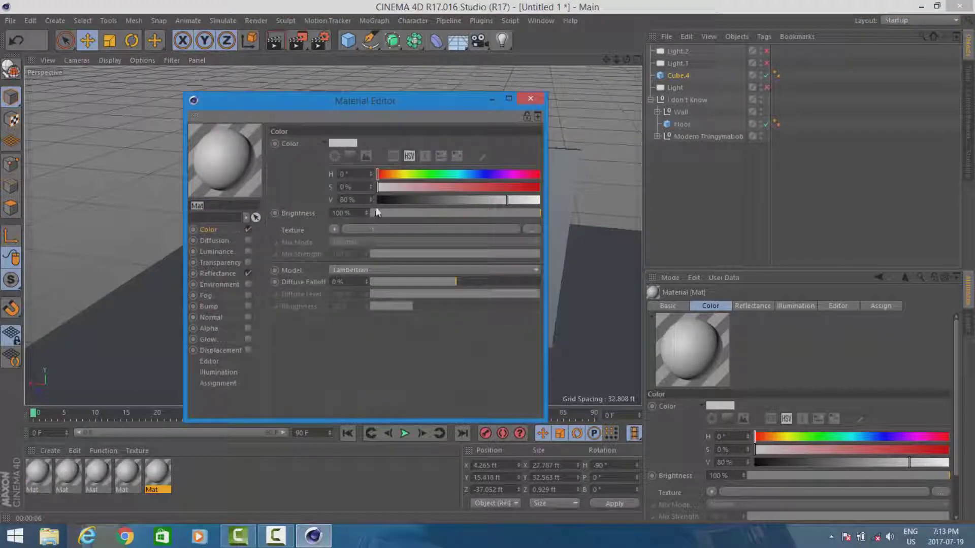
{"action": "left_click_drag", "start_coordinate": [371, 200], "coordinate": [362, 199]}
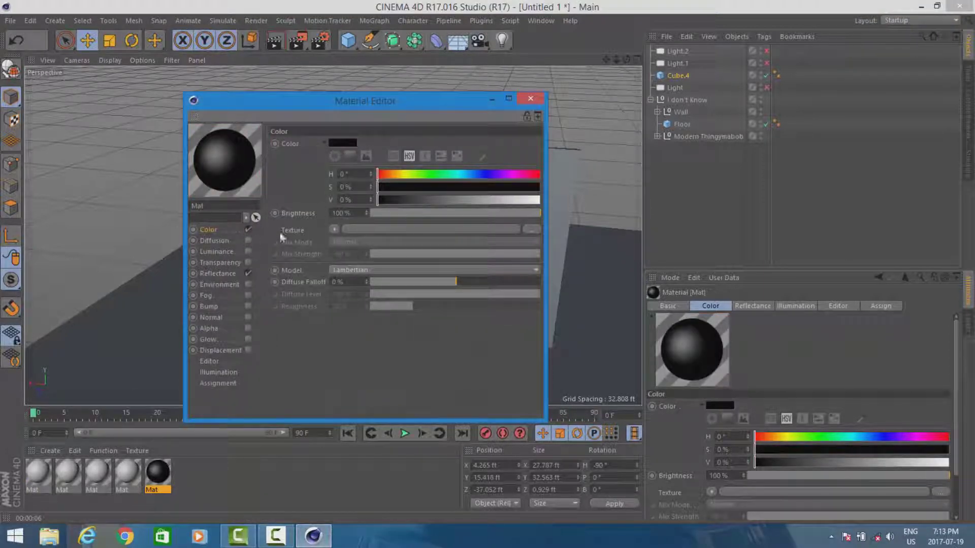
{"action": "left_click", "coordinate": [228, 275]}
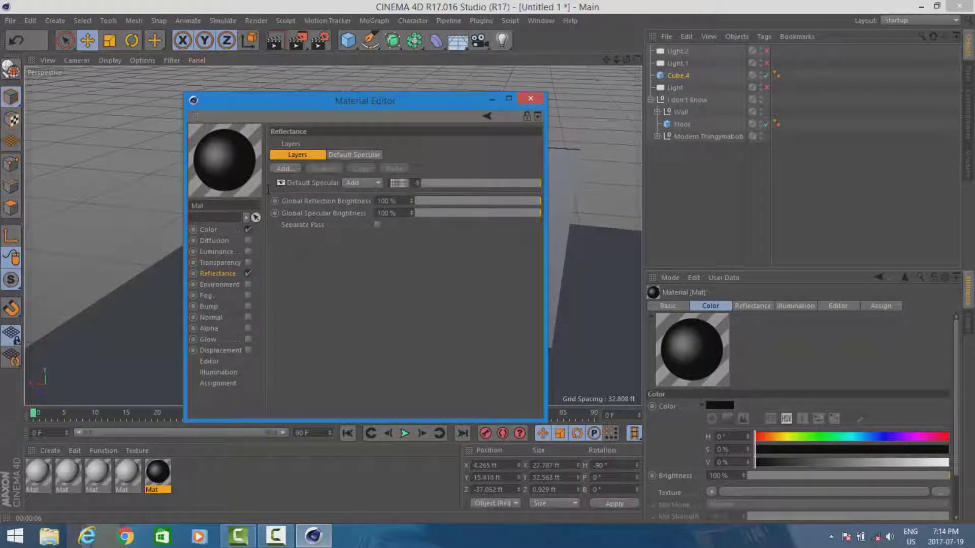
{"action": "key", "text": "BackSpace"}
{"action": "type", "text": "7"}
{"action": "key", "text": "Return"}
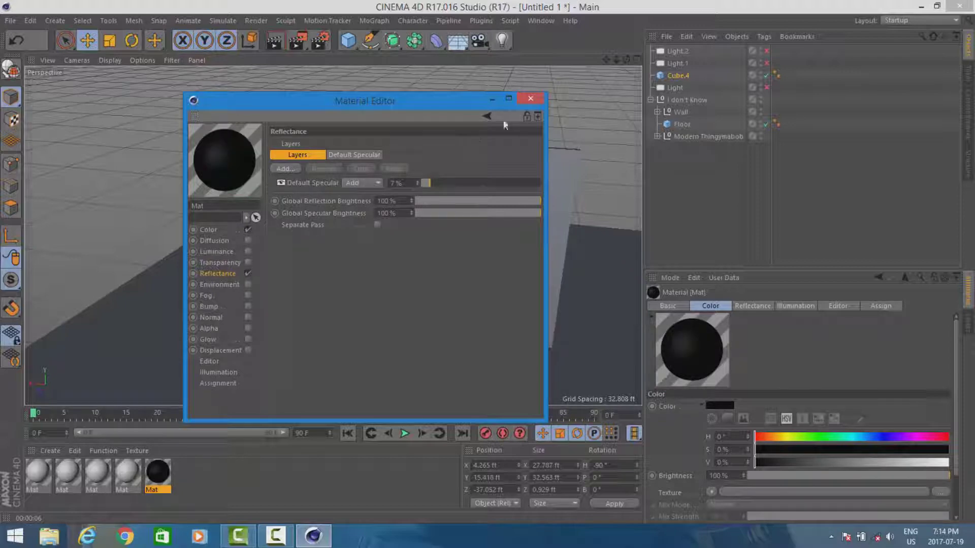
{"action": "left_click", "coordinate": [530, 98]}
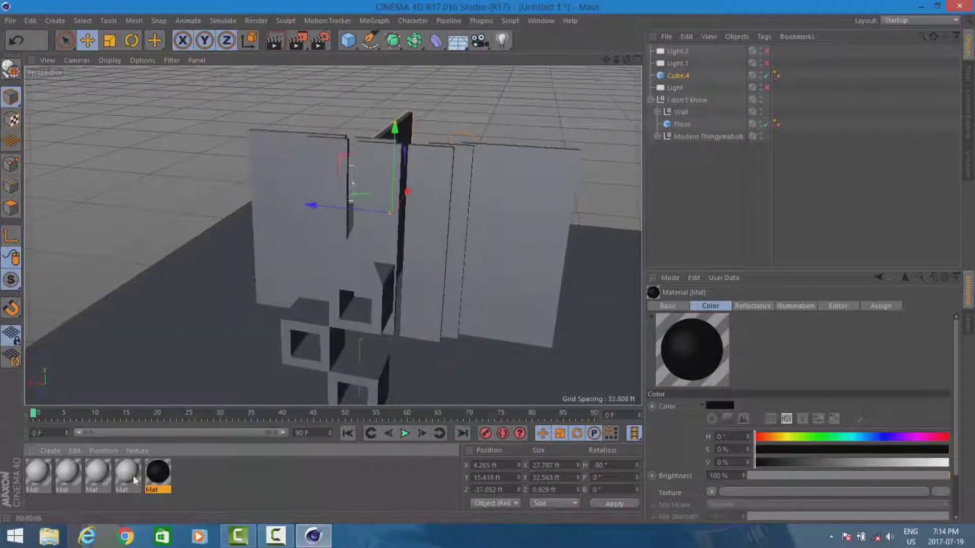
Make the fourth material pure white by setting its colour value to 100%
{"action": "double_click", "coordinate": [133, 475]}
{"action": "left_click", "coordinate": [213, 211]}
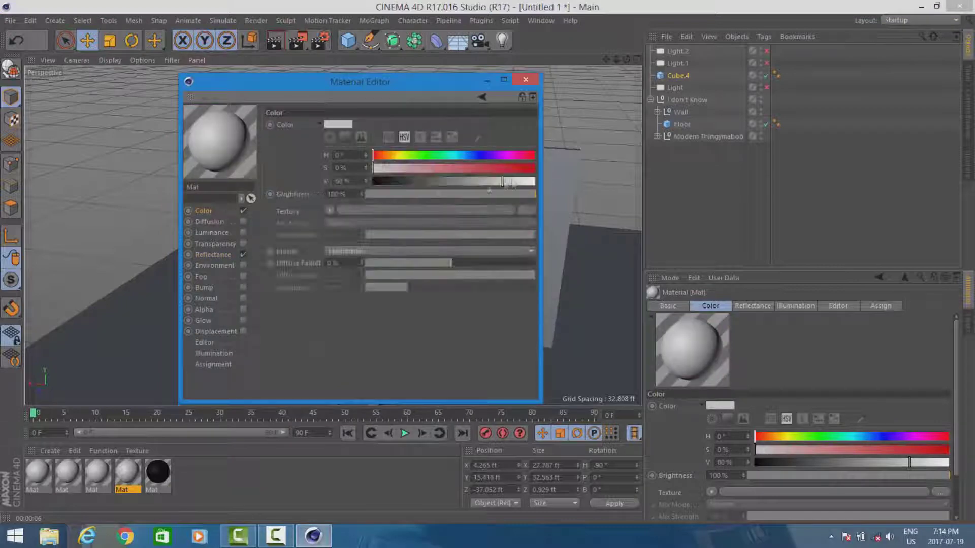
{"action": "left_click_drag", "start_coordinate": [527, 183], "coordinate": [535, 181]}
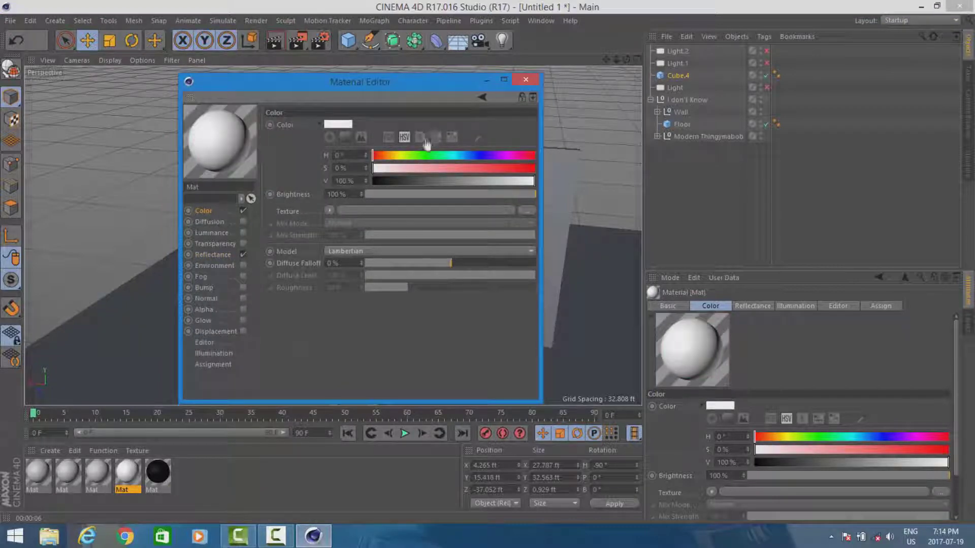
{"action": "left_click", "coordinate": [532, 81]}
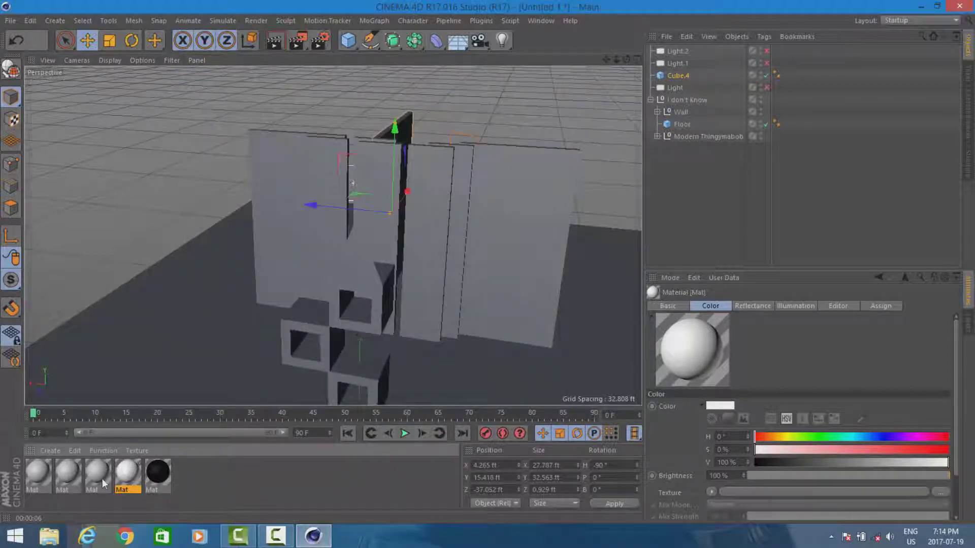
Make the third material white with a colour value of 100% and set its Default Specular strength to 14%
{"action": "double_click", "coordinate": [102, 478]}
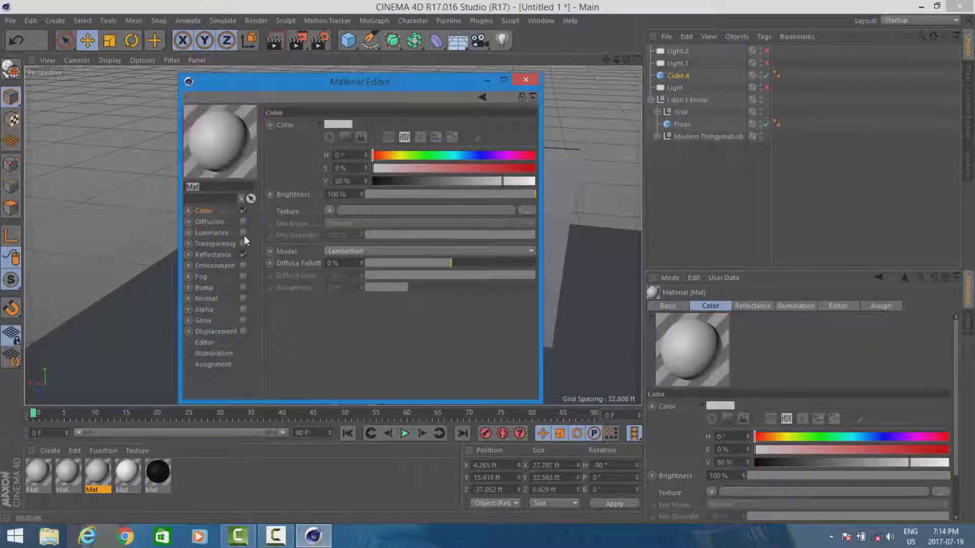
{"action": "left_click", "coordinate": [535, 181]}
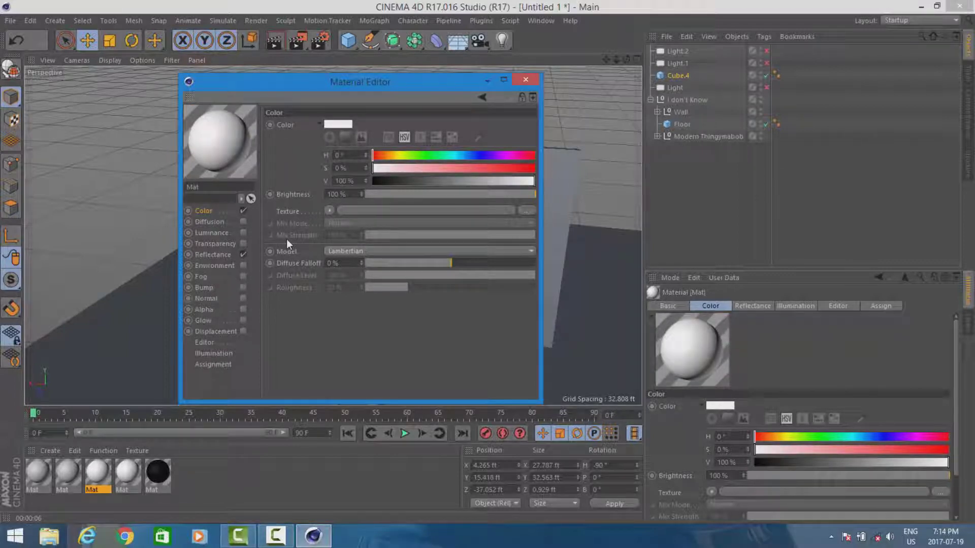
{"action": "left_click", "coordinate": [218, 256]}
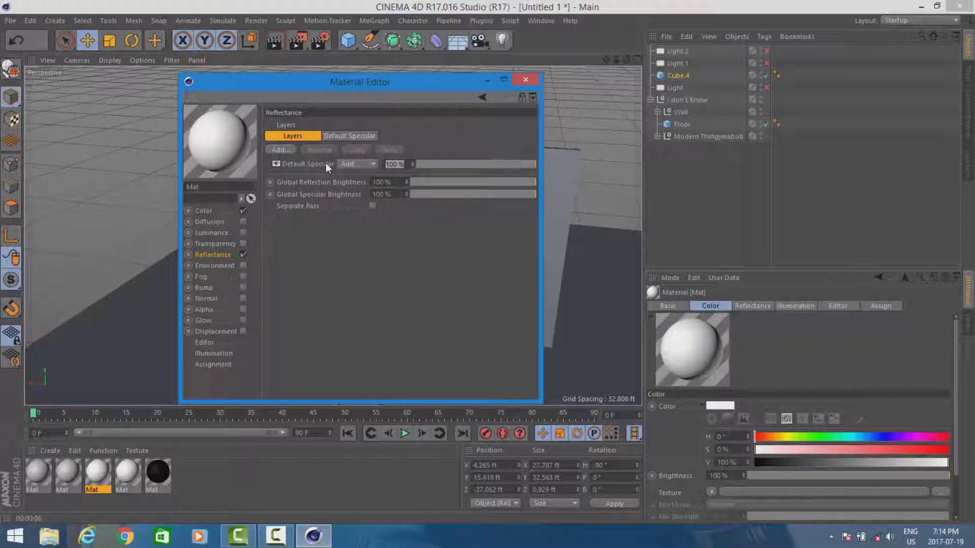
{"action": "type", "text": "14"}
{"action": "key", "text": "Return"}
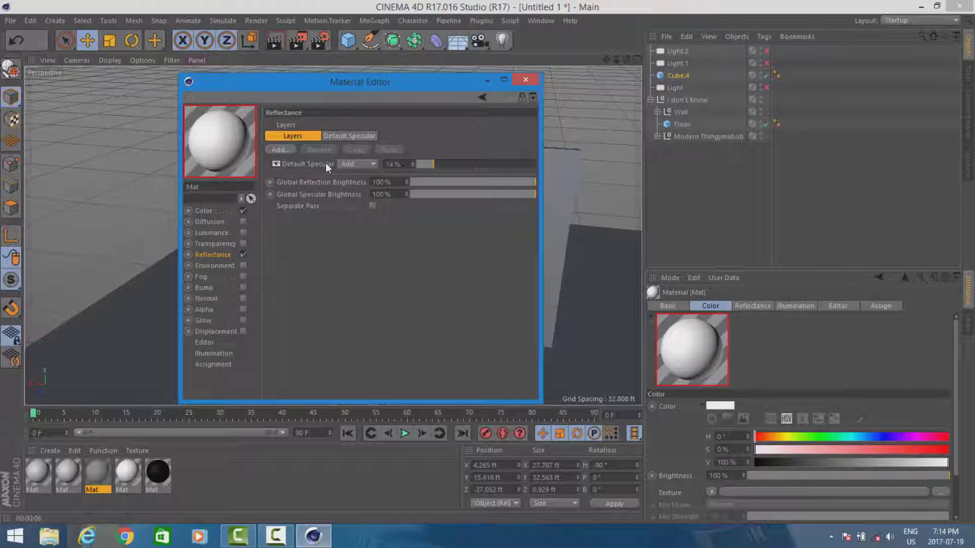
{"action": "left_click", "coordinate": [526, 80]}
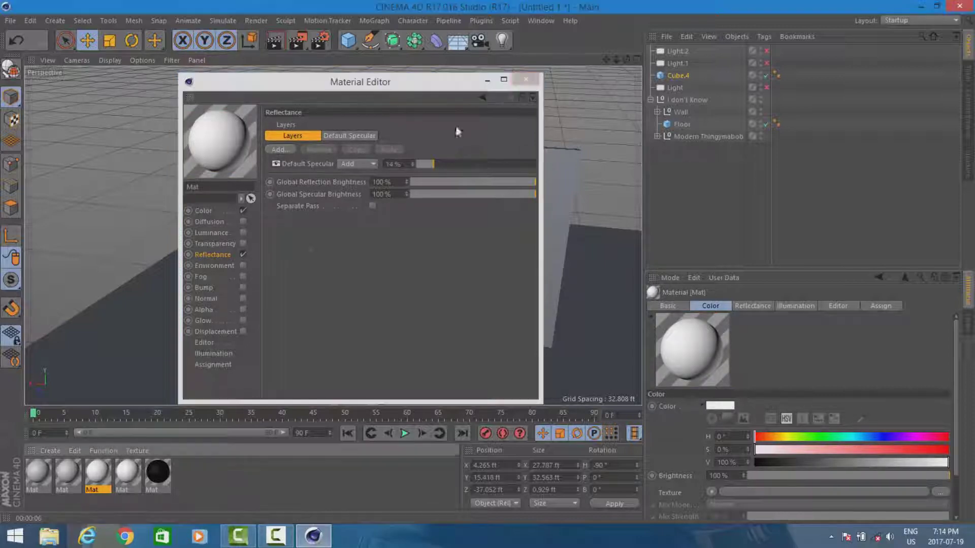
Make the second material dark grey with a colour value of 33% and set its Default Specular strength to 7%
{"action": "double_click", "coordinate": [68, 472]}
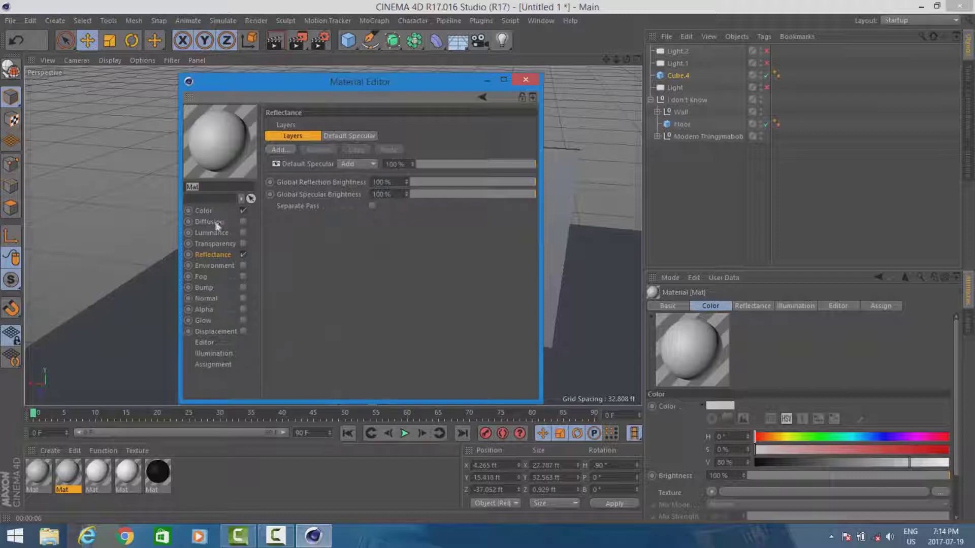
{"action": "left_click", "coordinate": [212, 213]}
{"action": "left_click", "coordinate": [421, 178]}
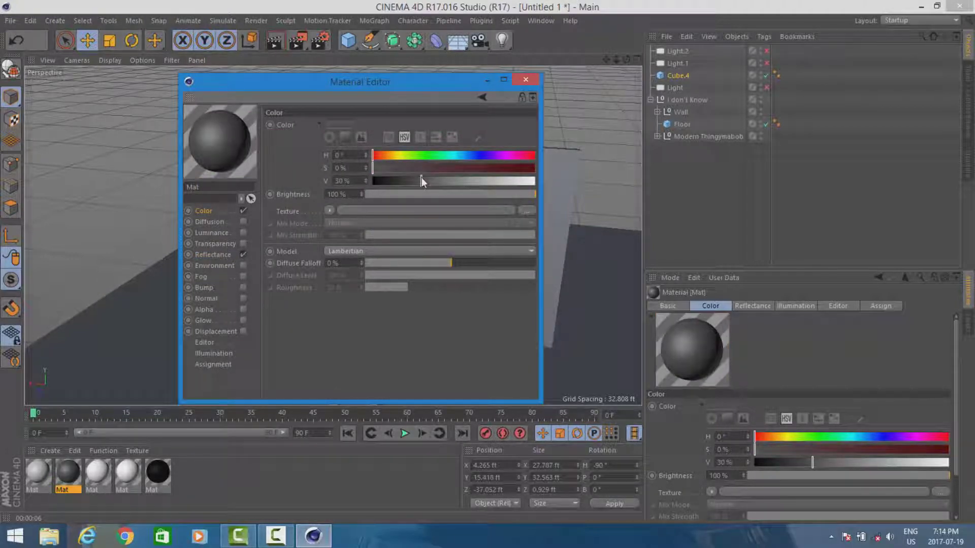
{"action": "left_click_drag", "start_coordinate": [426, 182], "coordinate": [427, 181]}
{"action": "left_click", "coordinate": [230, 255]}
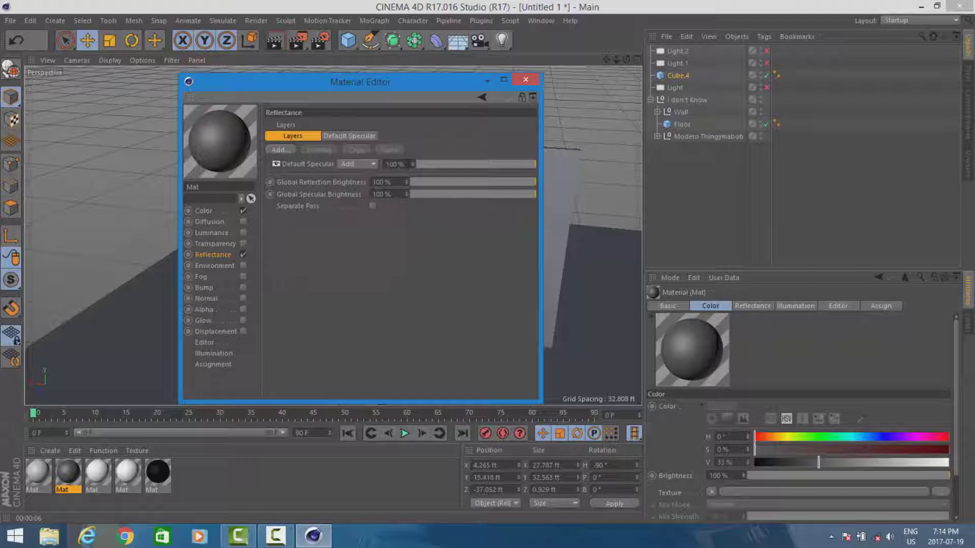
{"action": "type", "text": "7"}
{"action": "key", "text": "Return"}
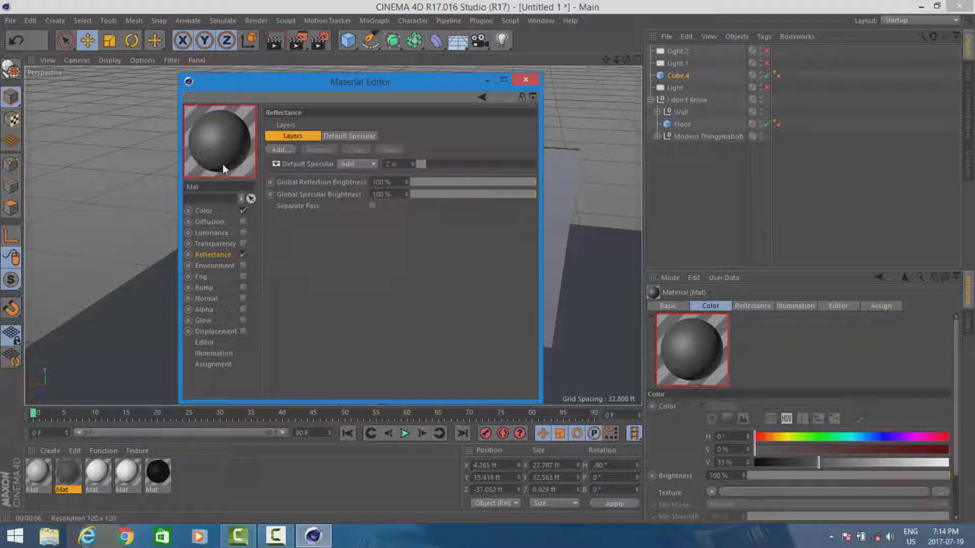
{"action": "left_click", "coordinate": [524, 82]}
Set the first material's Default Specular strength to 7% and colour it red with saturation and value at 100%
{"action": "double_click", "coordinate": [38, 473]}
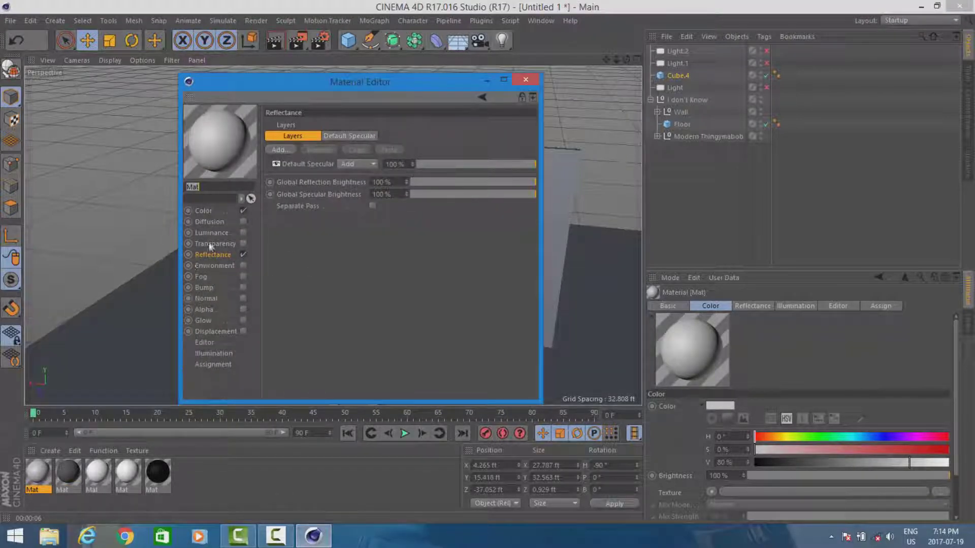
{"action": "left_click", "coordinate": [279, 166]}
{"action": "type", "text": "7"}
{"action": "key", "text": "Return"}
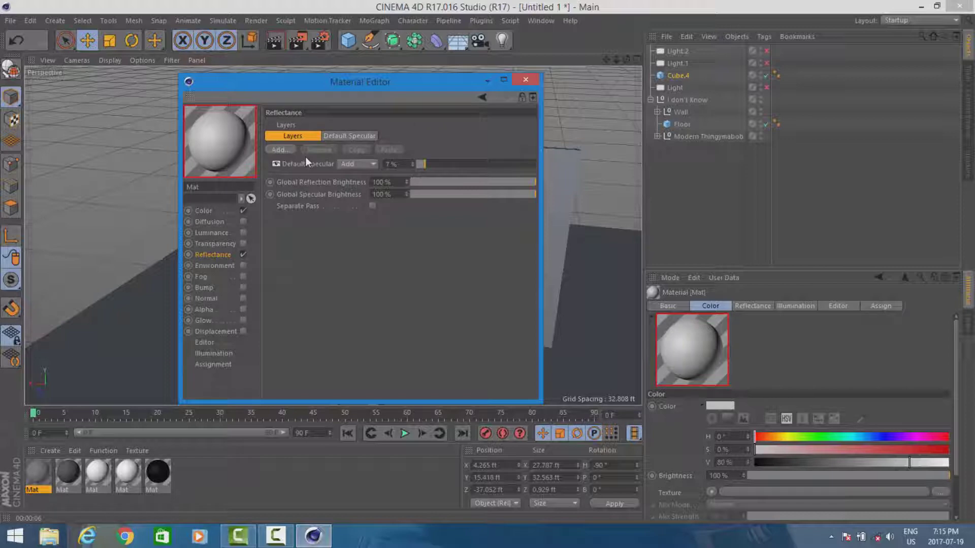
{"action": "left_click", "coordinate": [218, 210]}
{"action": "left_click_drag", "start_coordinate": [476, 170], "coordinate": [550, 169]}
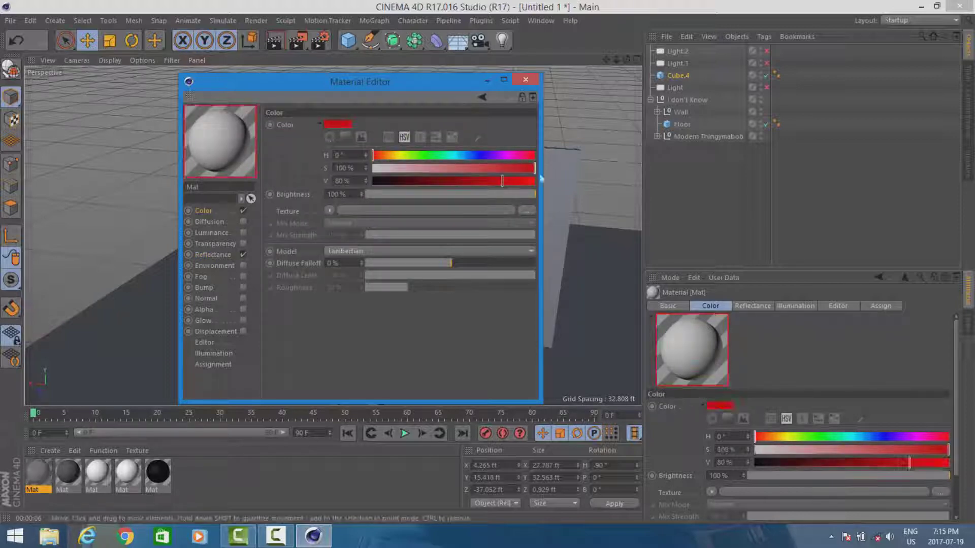
{"action": "left_click_drag", "start_coordinate": [504, 179], "coordinate": [543, 179]}
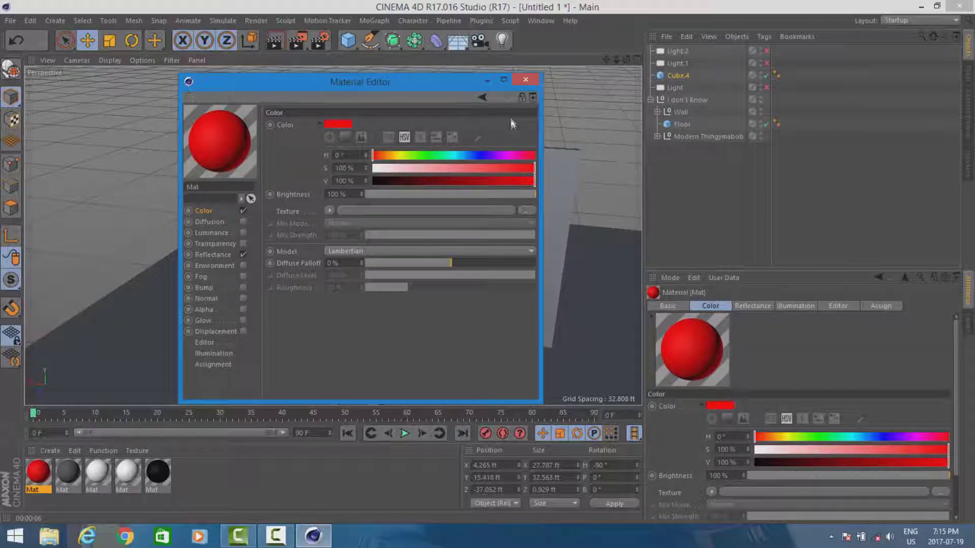
{"action": "left_click", "coordinate": [525, 80]}
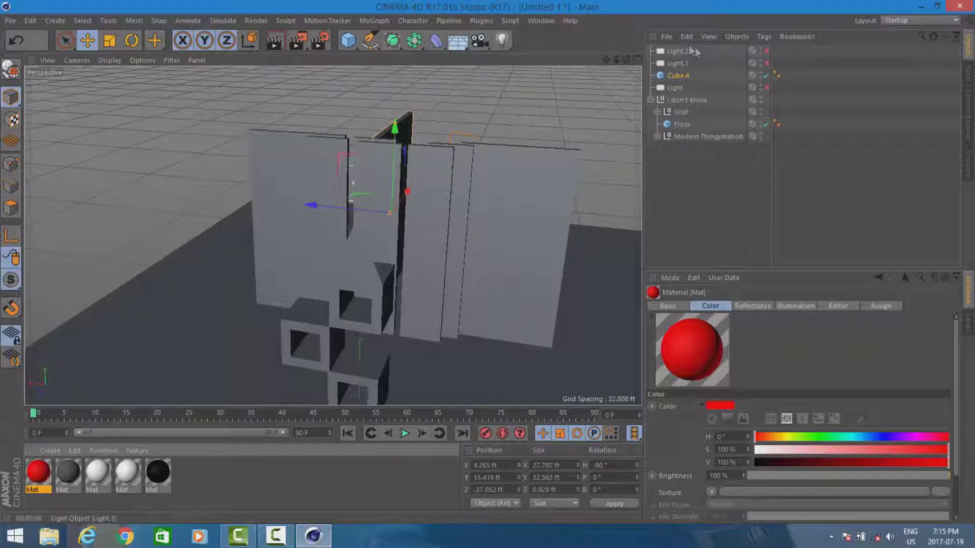
Paste copies of the narrow middle panel and the two wide outer wall panels, plus two copies of the perpendicular divider behind the wall
{"action": "left_click_drag", "start_coordinate": [626, 60], "coordinate": [592, 96]}
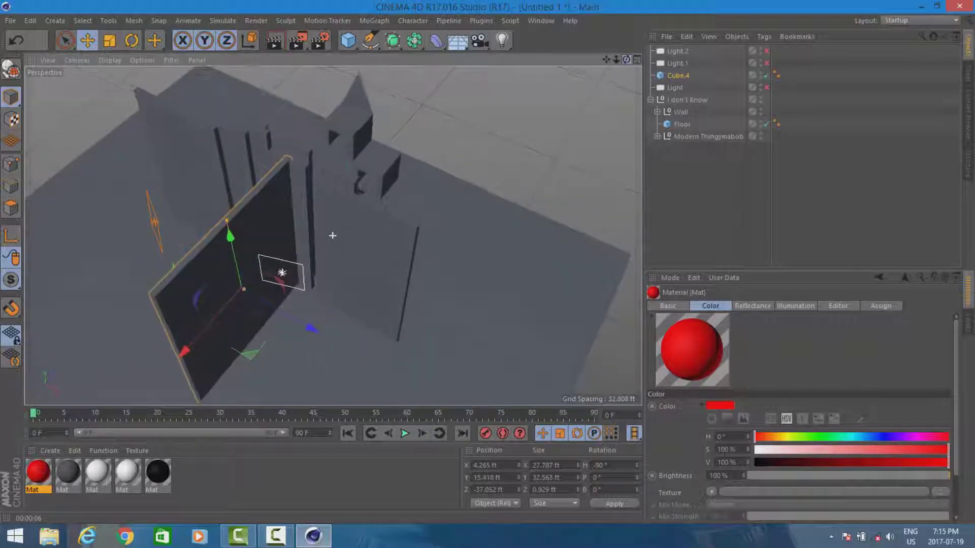
{"action": "left_click_drag", "start_coordinate": [360, 249], "coordinate": [283, 202], "text": "alt"}
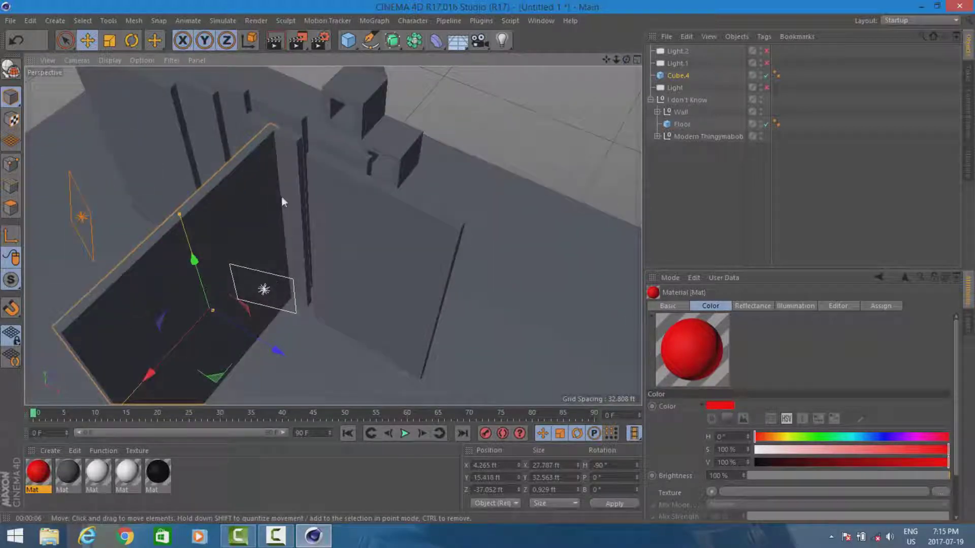
{"action": "left_click", "coordinate": [284, 196]}
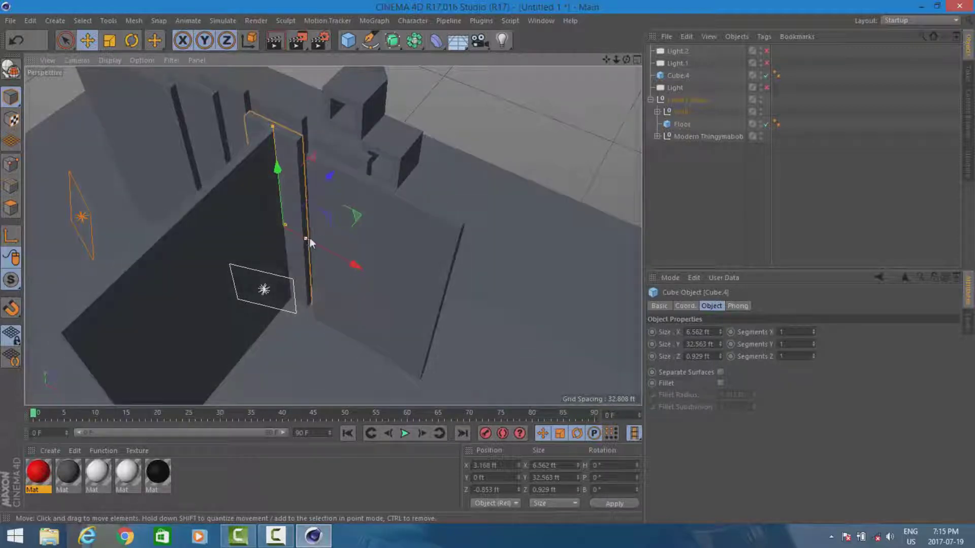
{"action": "key", "text": "ctrl+v"}
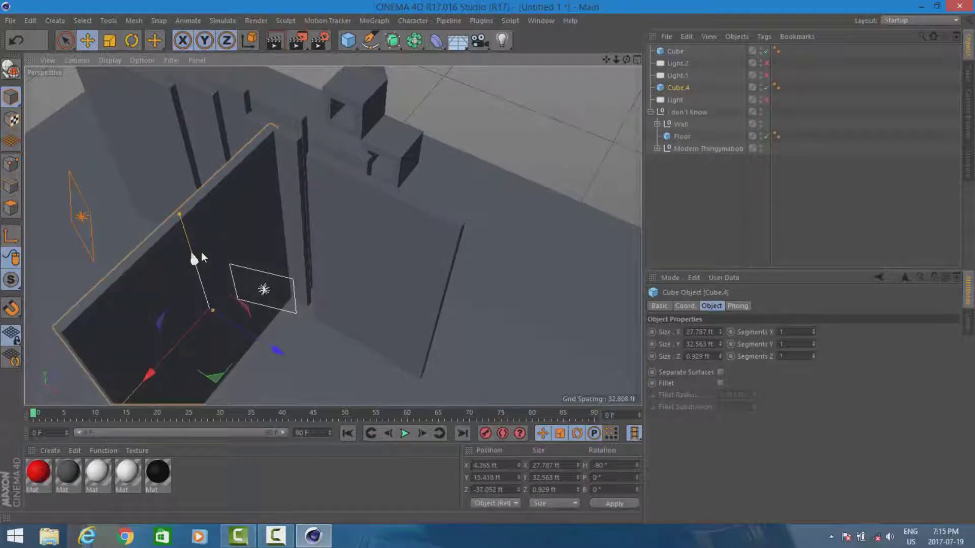
{"action": "key", "text": "ctrl+v"}
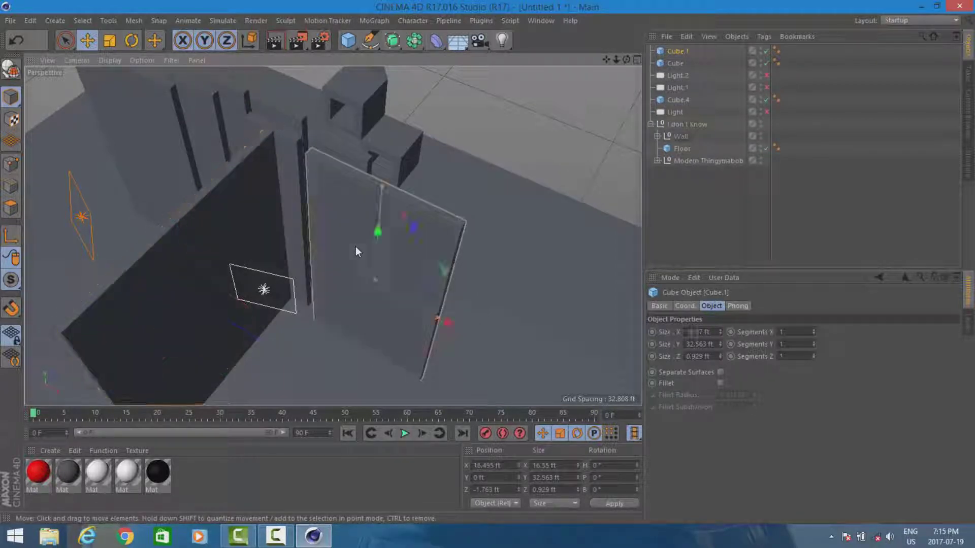
{"action": "left_click", "coordinate": [231, 253]}
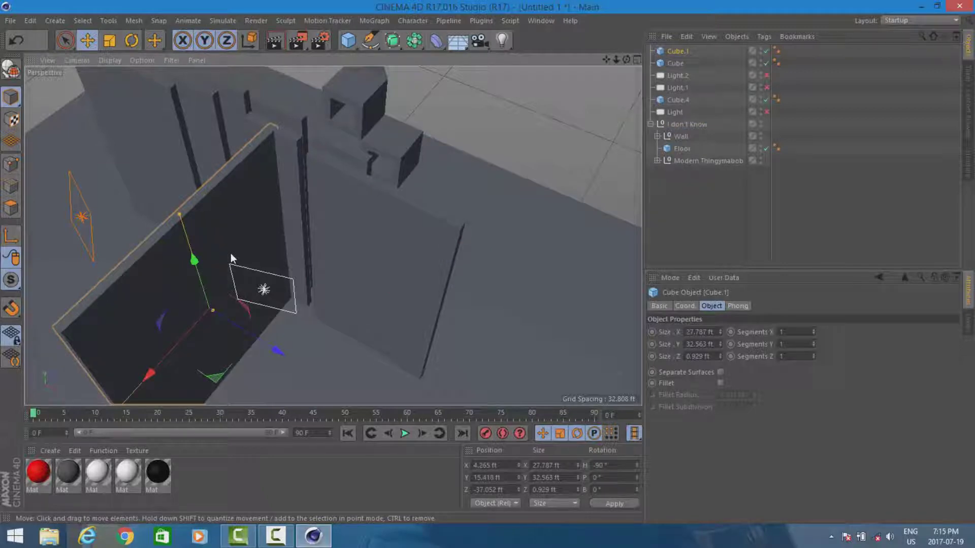
{"action": "key", "text": "ctrl+v"}
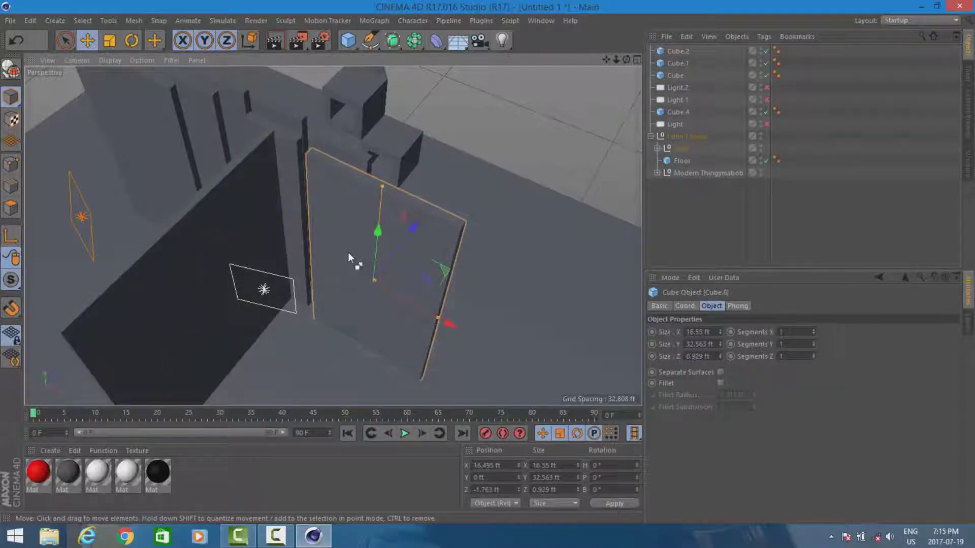
{"action": "key", "text": "ctrl+v"}
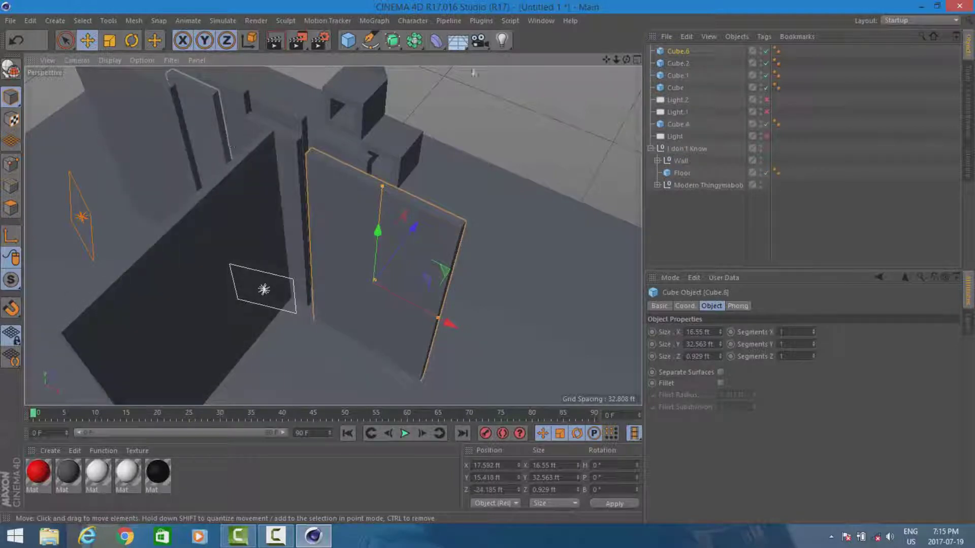
{"action": "key", "text": "ctrl+v"}
{"action": "left_click", "coordinate": [150, 133]}
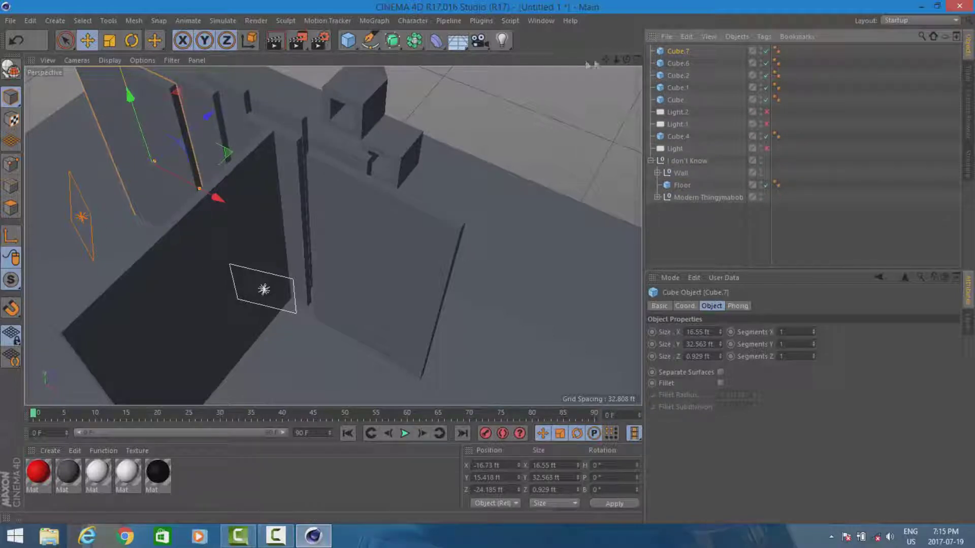
Move the duplicated narrow panel Cube backwards to Z about -23.64 ft and reduce its width to about 6.46 ft
{"action": "left_click", "coordinate": [675, 100]}
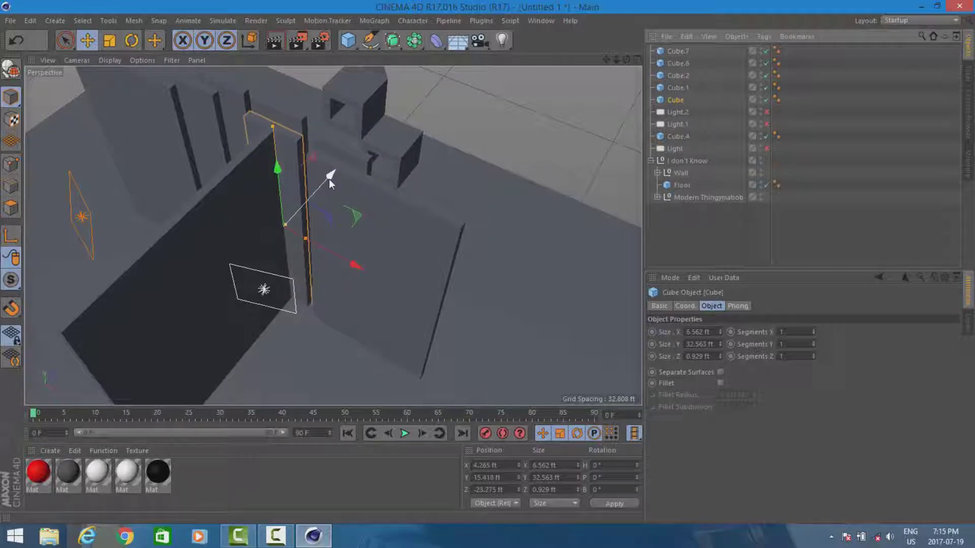
{"action": "left_click_drag", "start_coordinate": [328, 178], "coordinate": [309, 258]}
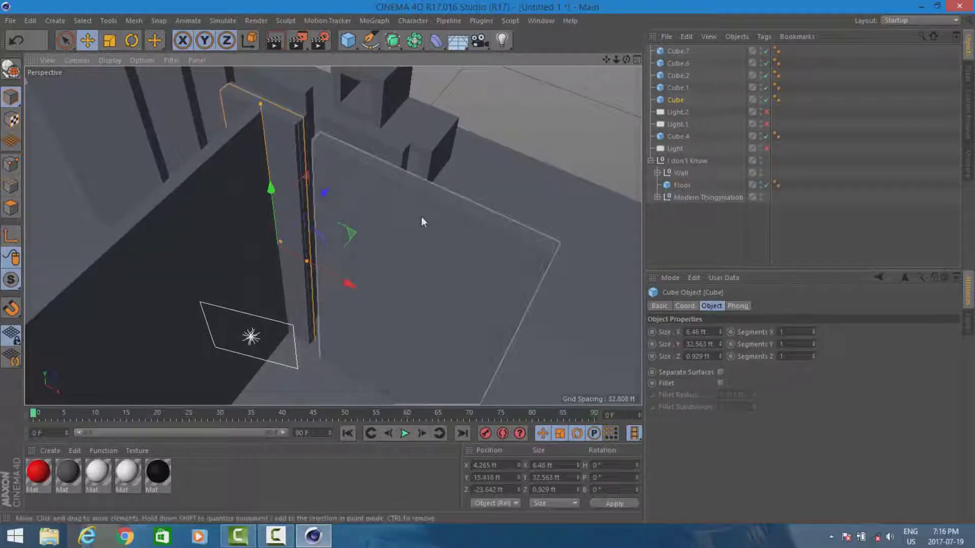
Move the wall's wide panel Cube.6 back to Z about -2.04 ft and shrink it to about 16.37 by 32.47 ft
{"action": "left_click", "coordinate": [384, 310]}
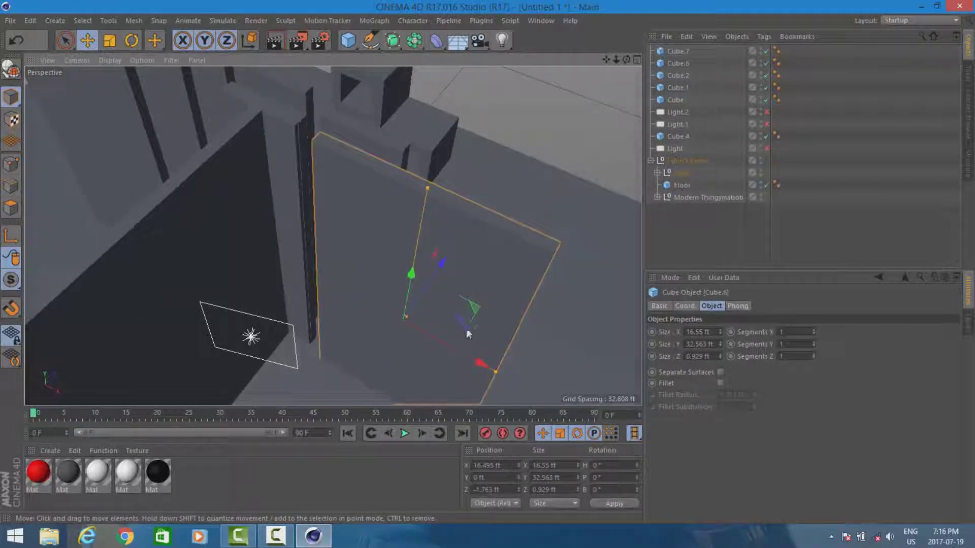
{"action": "left_click_drag", "start_coordinate": [438, 259], "coordinate": [434, 270]}
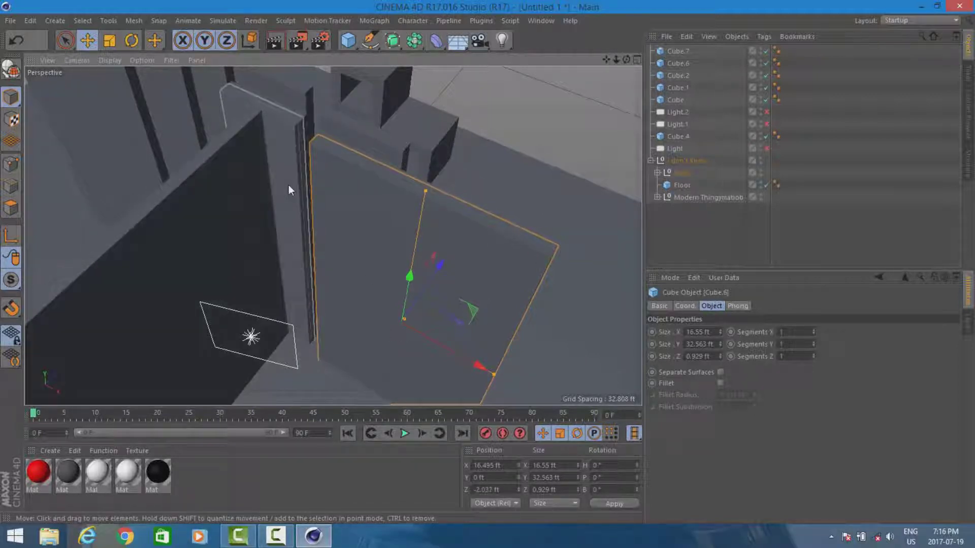
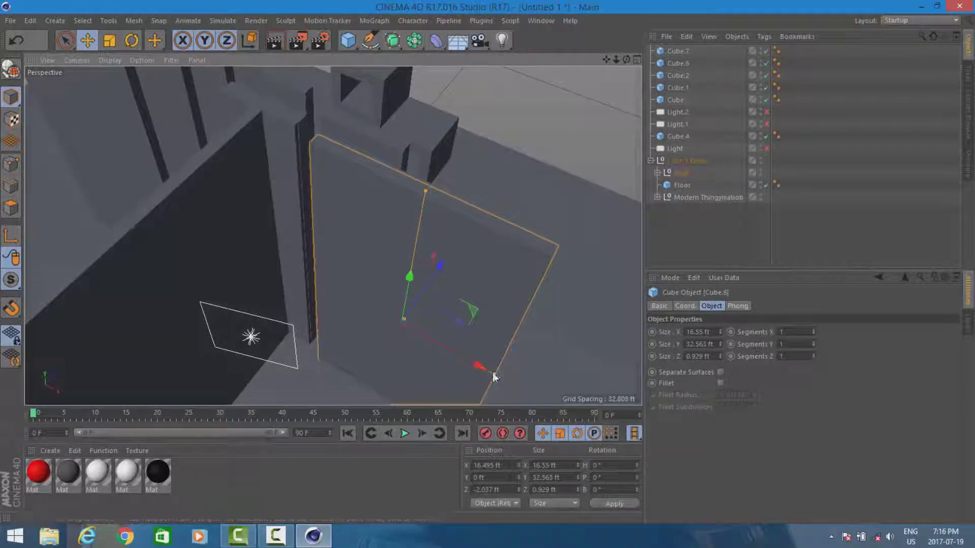
{"action": "left_click_drag", "start_coordinate": [490, 373], "coordinate": [494, 373]}
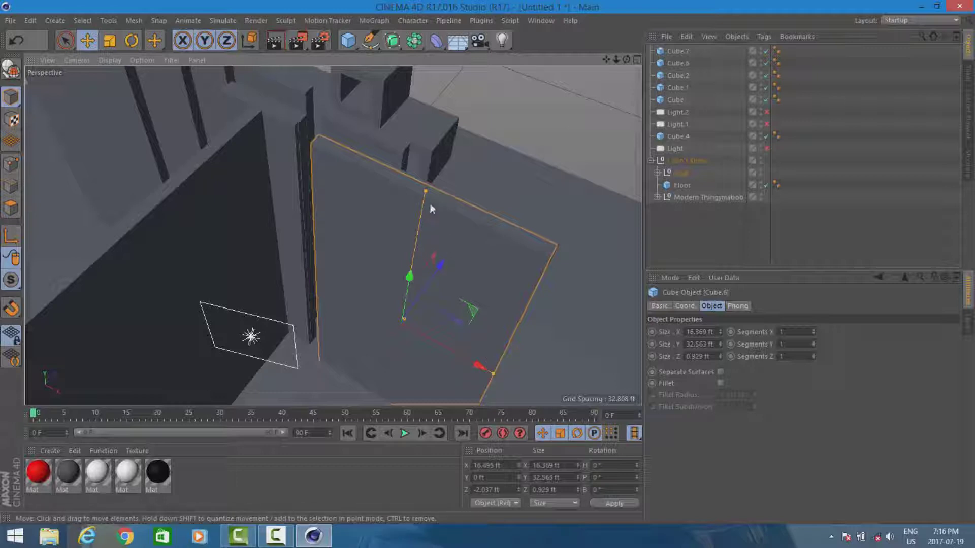
{"action": "left_click_drag", "start_coordinate": [427, 193], "coordinate": [432, 193]}
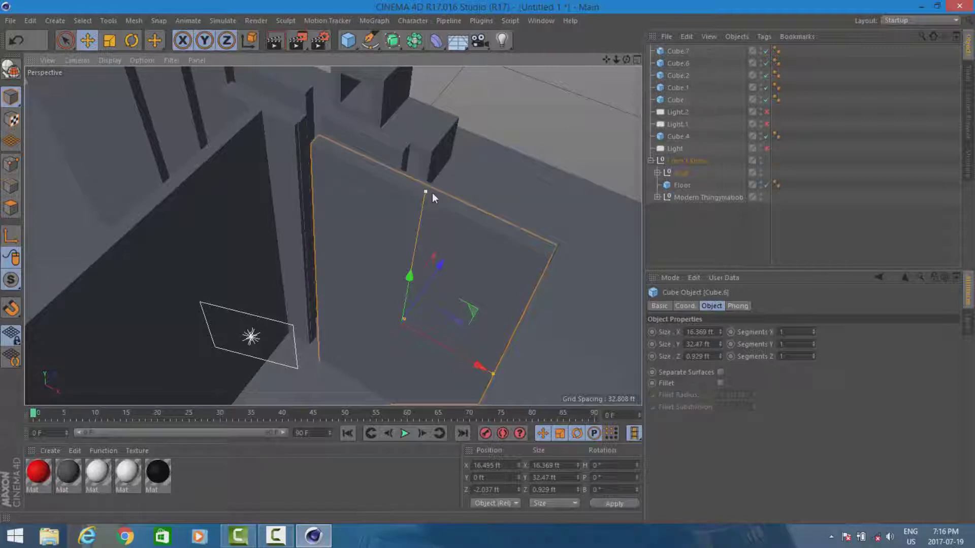
Try to offset the duplicate divider Cube.1 from the original divider, to X about 2.65 ft
{"action": "left_click", "coordinate": [213, 264]}
{"action": "scroll", "coordinate": [213, 264], "scroll_direction": "down", "scroll_amount": 5}
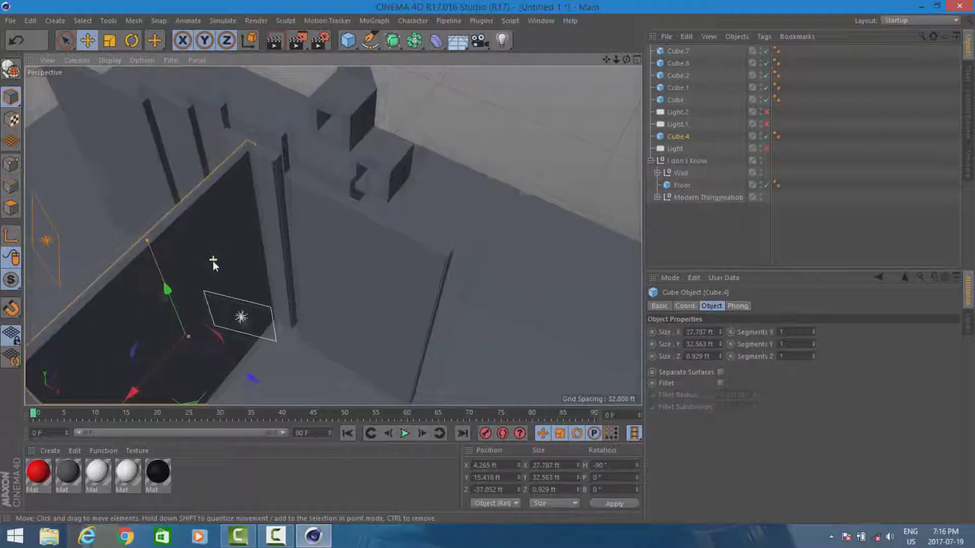
{"action": "left_click_drag", "start_coordinate": [628, 62], "coordinate": [594, 66]}
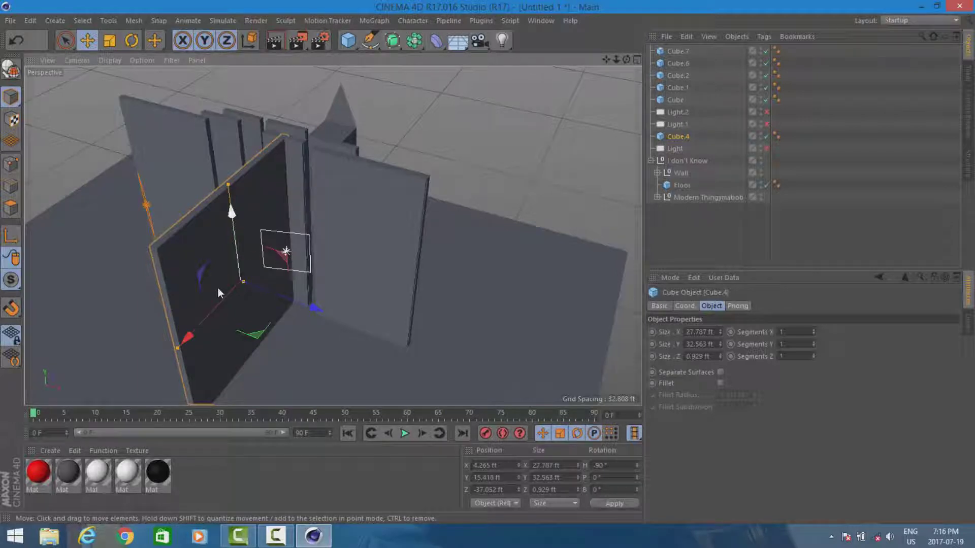
{"action": "scroll", "coordinate": [218, 288], "scroll_direction": "up", "scroll_amount": 5}
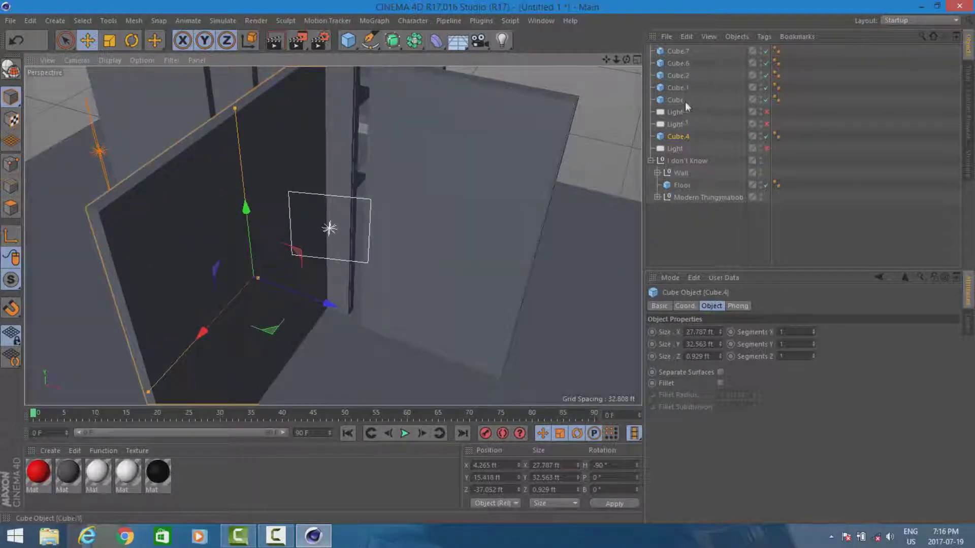
{"action": "left_click", "coordinate": [678, 99]}
{"action": "left_click", "coordinate": [678, 91]}
{"action": "left_click_drag", "start_coordinate": [327, 304], "coordinate": [308, 312]}
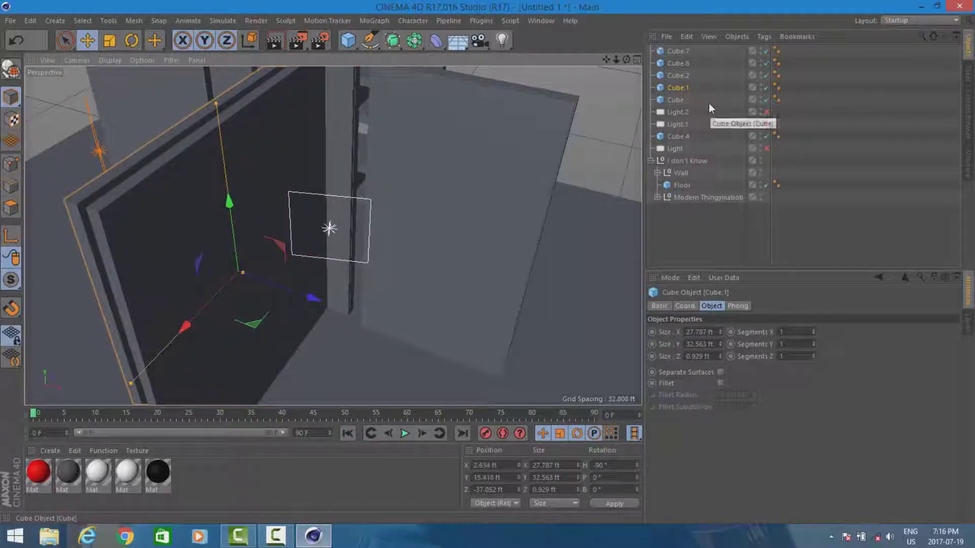
Delete both duplicate dividers, Cube.1 and Cube.2
{"action": "key", "text": "Delete"}
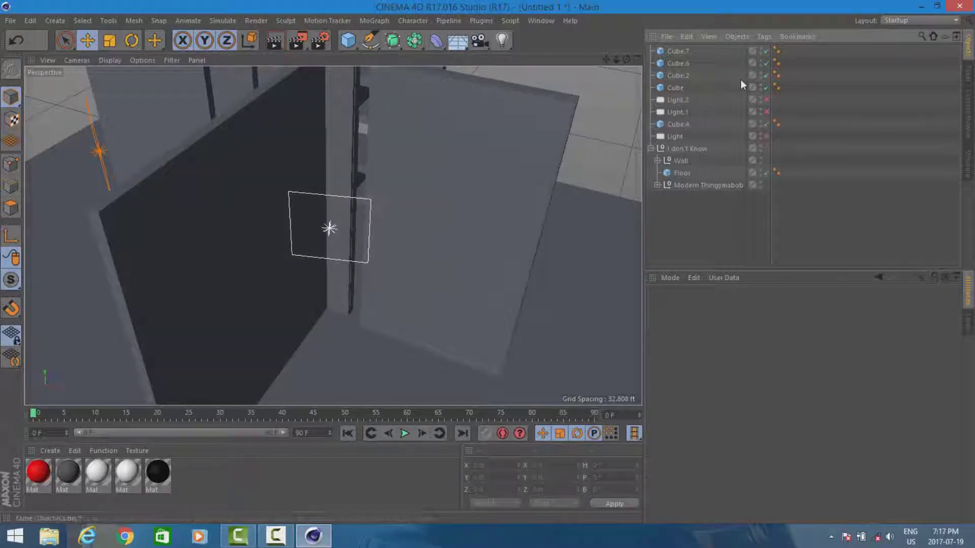
{"action": "left_click", "coordinate": [678, 75]}
{"action": "key", "text": "Delete"}
Move the duplicated wide panel Cube.7 back to Z about -24.54 ft and shrink it to about 16.36 by 32.36 ft
{"action": "left_click", "coordinate": [674, 62]}
{"action": "left_click", "coordinate": [675, 62]}
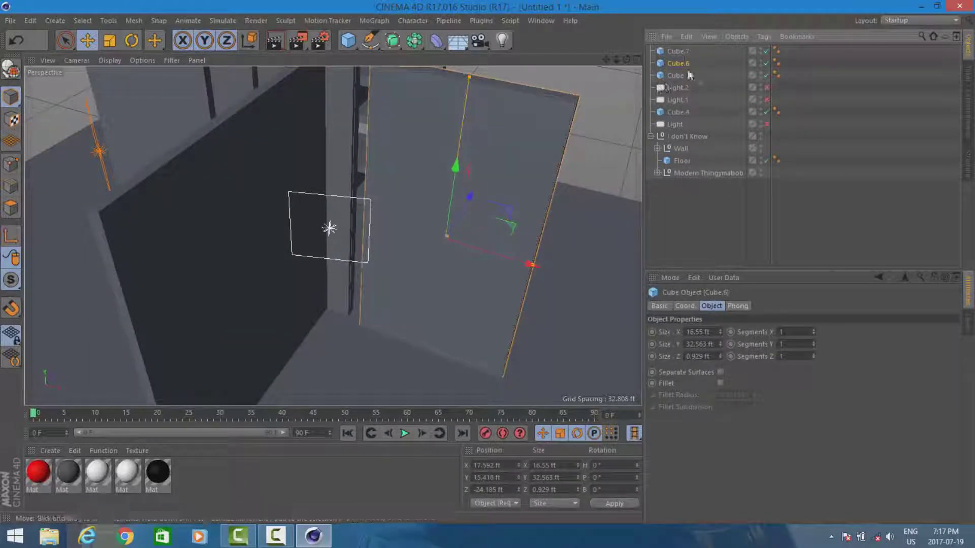
{"action": "left_click", "coordinate": [676, 52]}
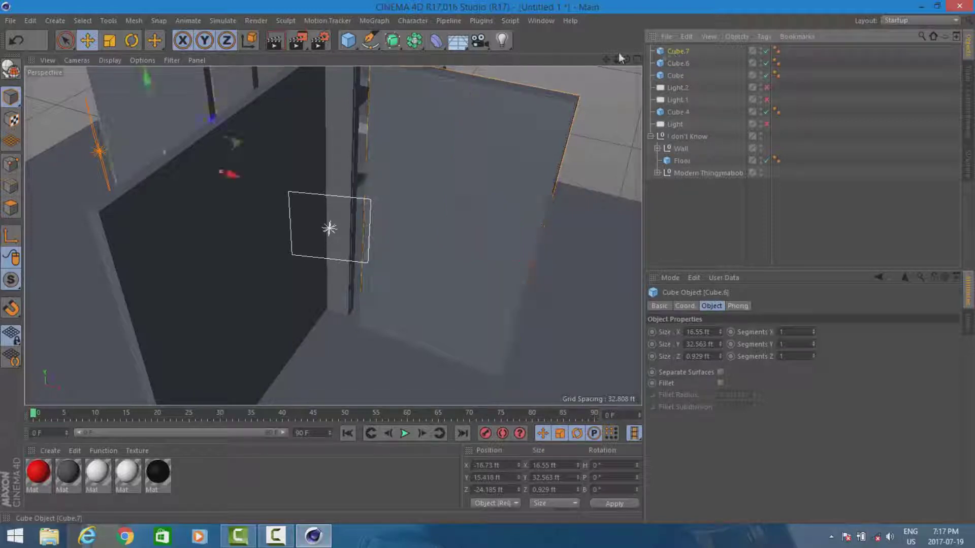
{"action": "left_click_drag", "start_coordinate": [606, 59], "coordinate": [778, 215]}
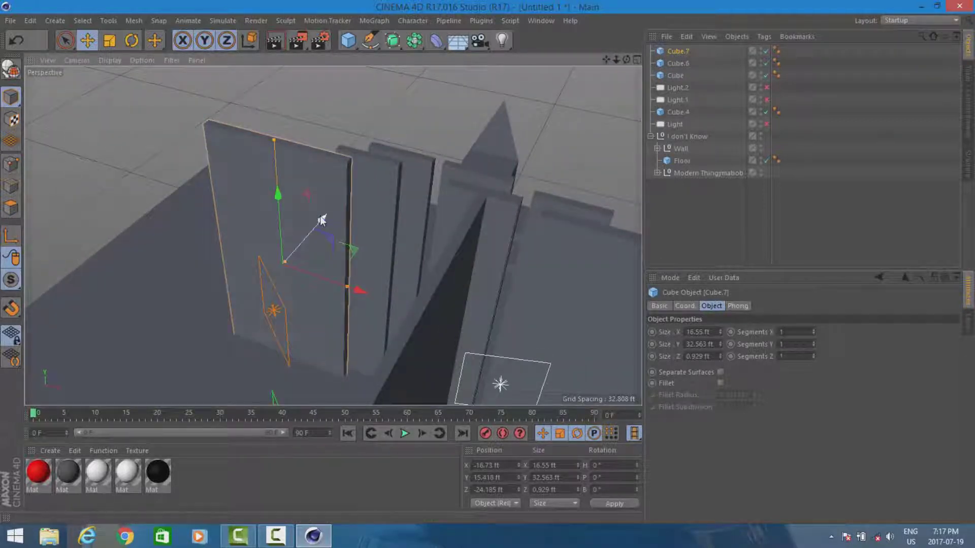
{"action": "left_click_drag", "start_coordinate": [320, 220], "coordinate": [320, 222]}
{"action": "scroll", "coordinate": [307, 153], "scroll_direction": "up", "scroll_amount": 4}
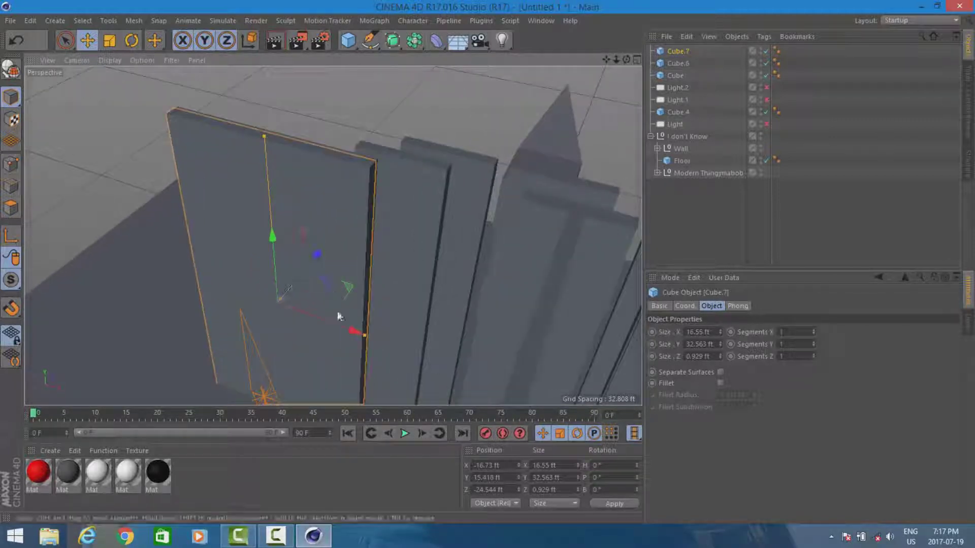
{"action": "left_click_drag", "start_coordinate": [364, 337], "coordinate": [365, 335]}
{"action": "left_click_drag", "start_coordinate": [263, 140], "coordinate": [264, 140]}
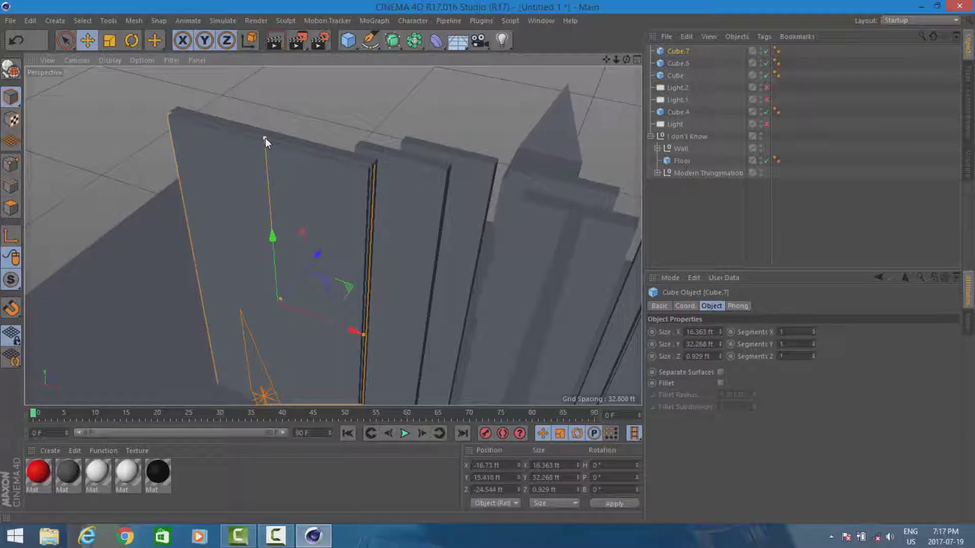
{"action": "left_click_drag", "start_coordinate": [264, 137], "coordinate": [264, 136]}
{"action": "left_click_drag", "start_coordinate": [274, 186], "coordinate": [274, 197], "text": "alt"}
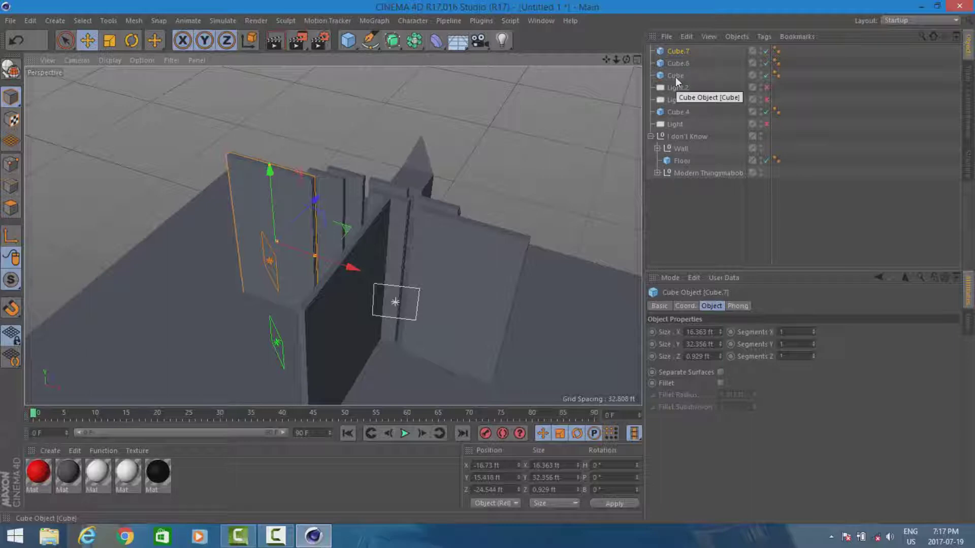
Group Cube.7, Cube.6, Cube and the divider Cube.4 under one null and name it Bounces
{"action": "left_click", "coordinate": [675, 77]}
{"action": "left_click", "coordinate": [679, 62], "text": "shift"}
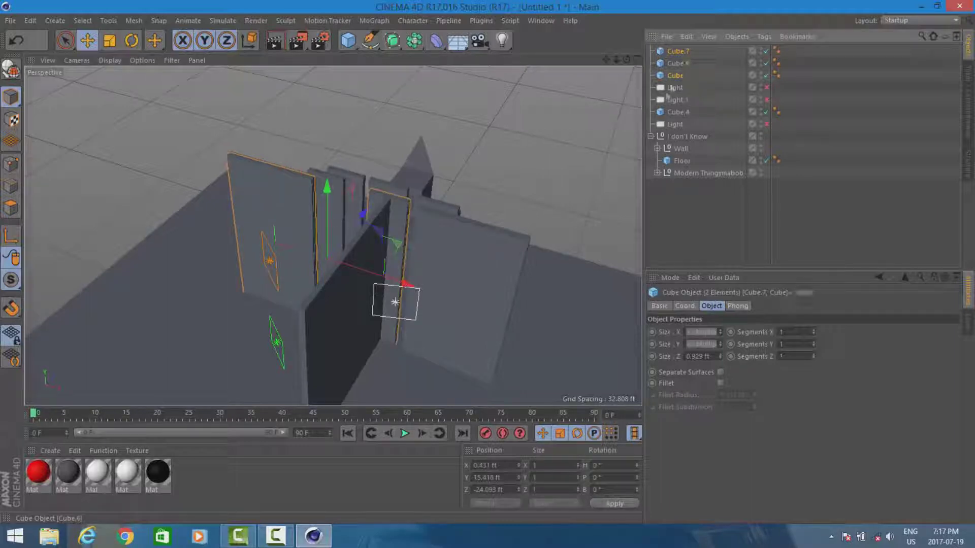
{"action": "left_click", "coordinate": [686, 112], "text": "shift"}
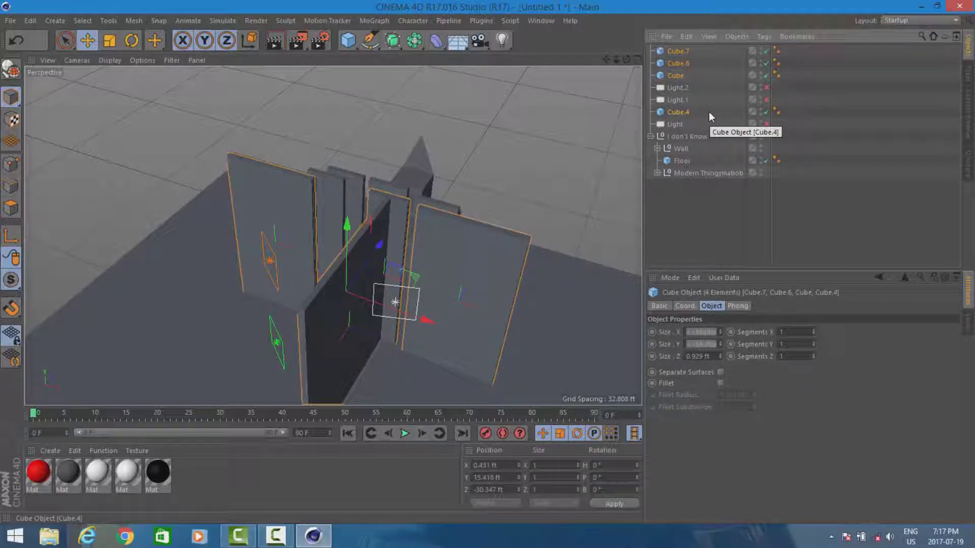
{"action": "key", "text": "alt+g"}
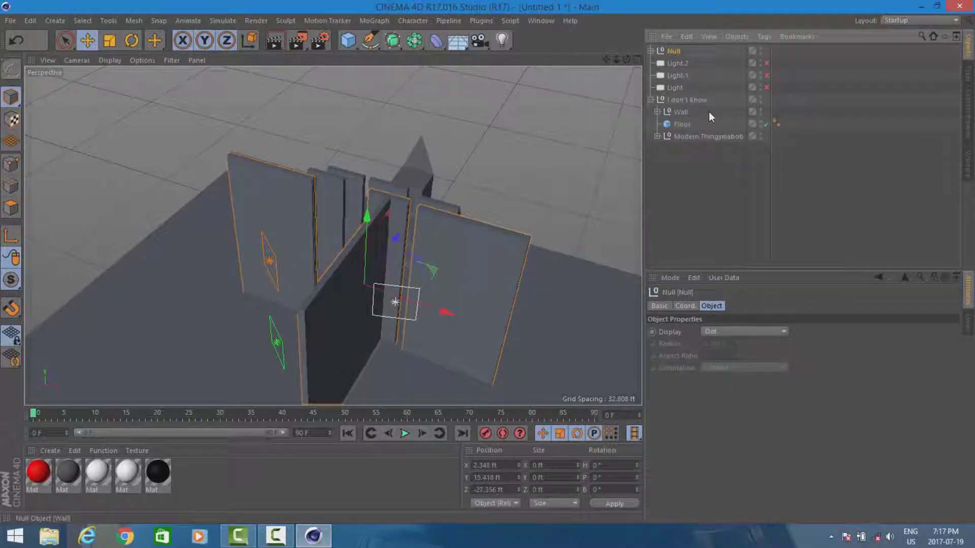
{"action": "double_click", "coordinate": [675, 52]}
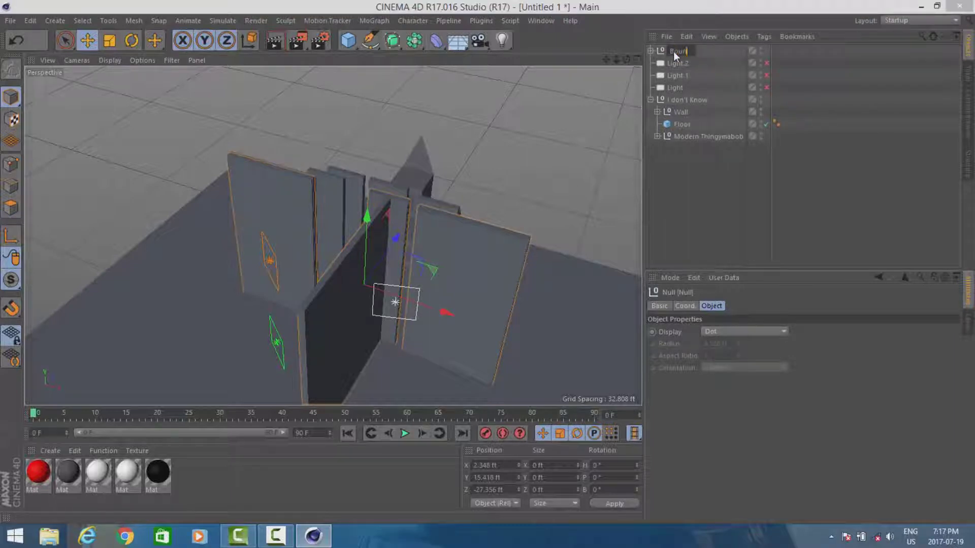
{"action": "type", "text": "Bounces"}
{"action": "key", "text": "Return"}
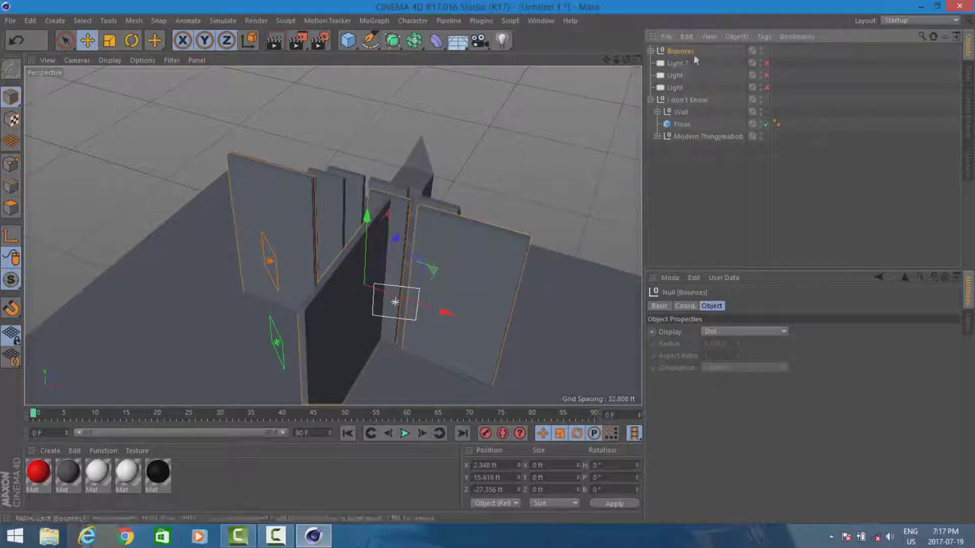
Apply the fourth, pure white material to the Bounces group
{"action": "left_click_drag", "start_coordinate": [127, 472], "coordinate": [683, 51]}
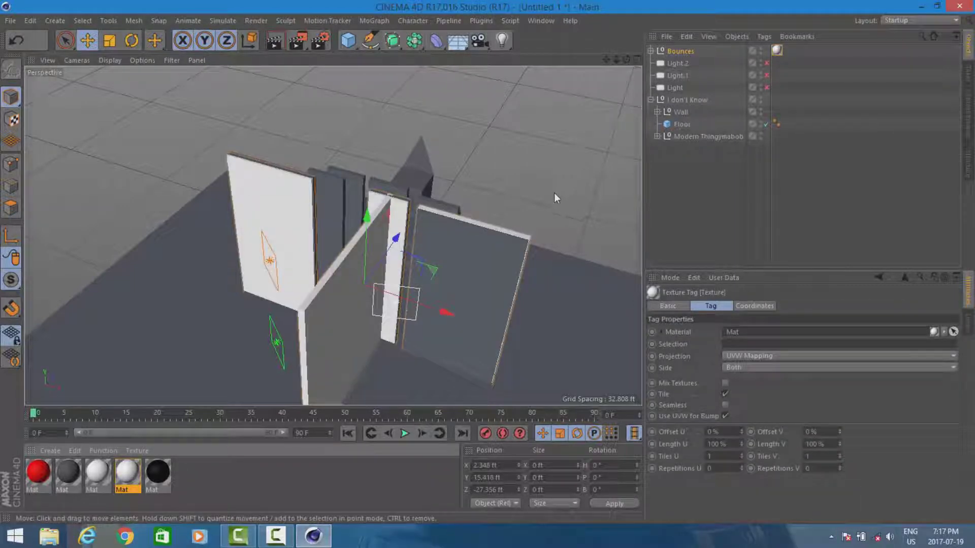
{"action": "left_click_drag", "start_coordinate": [627, 59], "coordinate": [389, 280]}
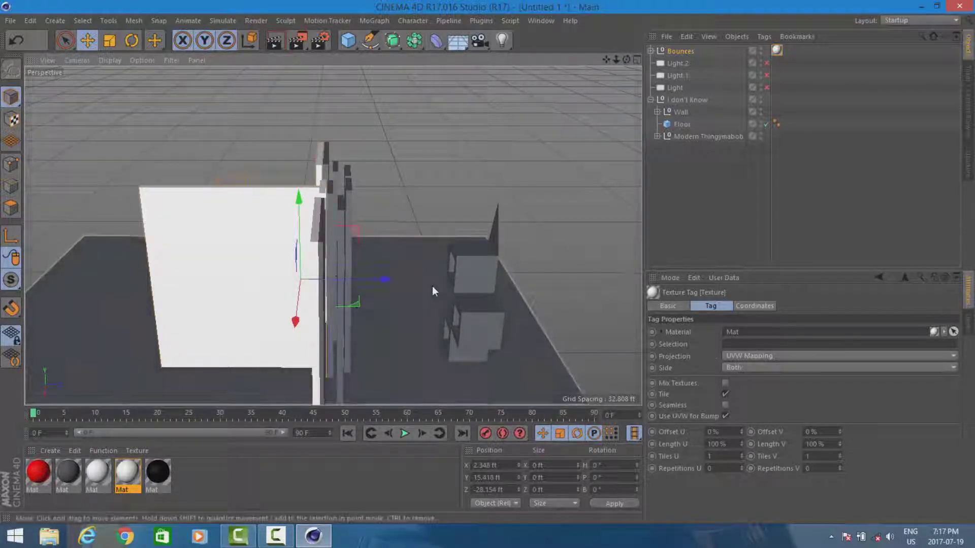
{"action": "key", "text": "ctrl+z"}
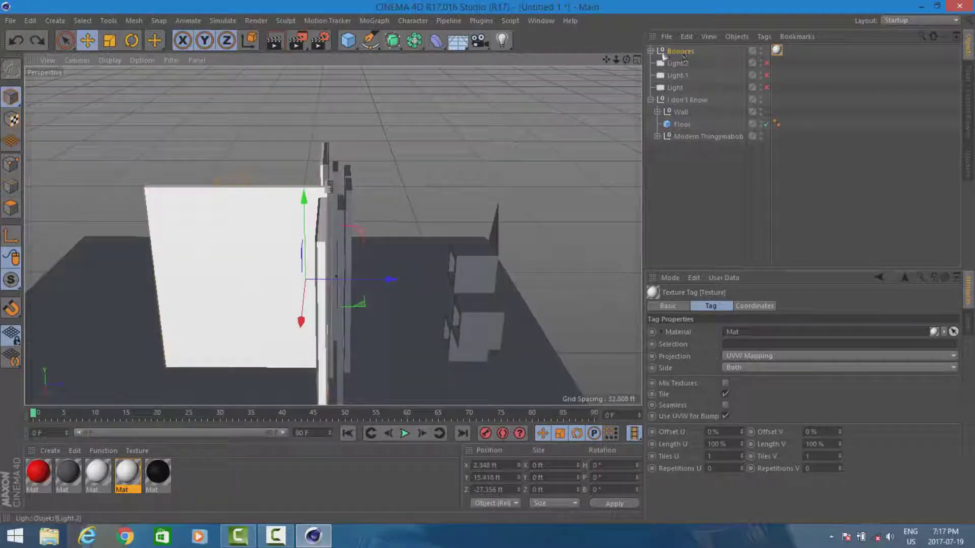
Move the misplaced end panel Cube.6 (16.369 by 32.47 ft) out of the Wall group into the Bounces group
{"action": "left_click", "coordinate": [649, 51]}
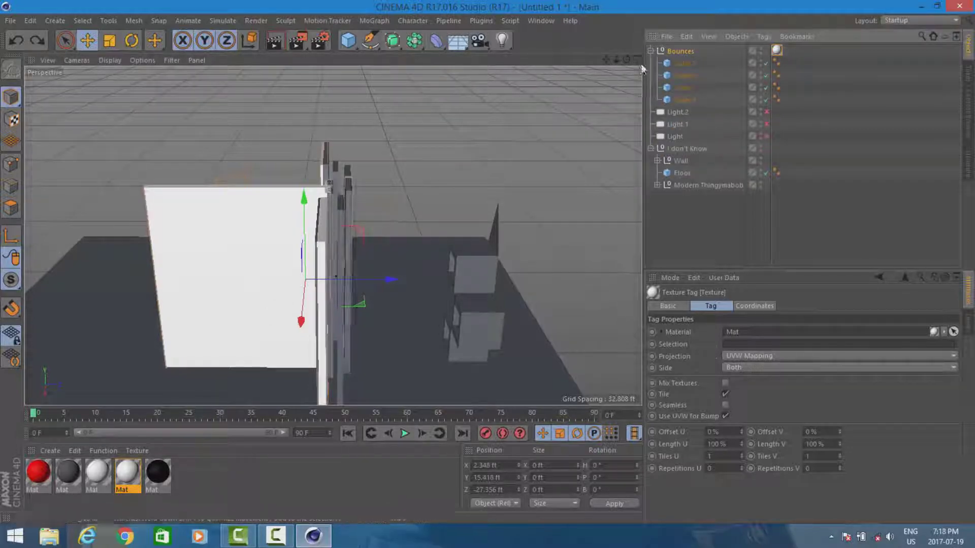
{"action": "left_click_drag", "start_coordinate": [626, 59], "coordinate": [419, 299]}
{"action": "left_click", "coordinate": [413, 292]}
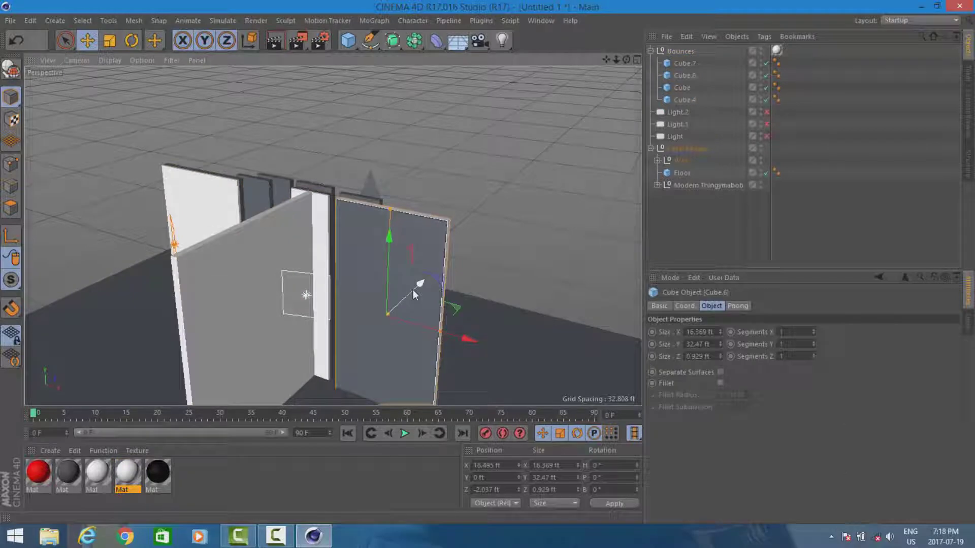
{"action": "scroll", "coordinate": [412, 292], "scroll_direction": "up", "scroll_amount": 3}
{"action": "scroll", "coordinate": [412, 289], "scroll_direction": "up", "scroll_amount": 1}
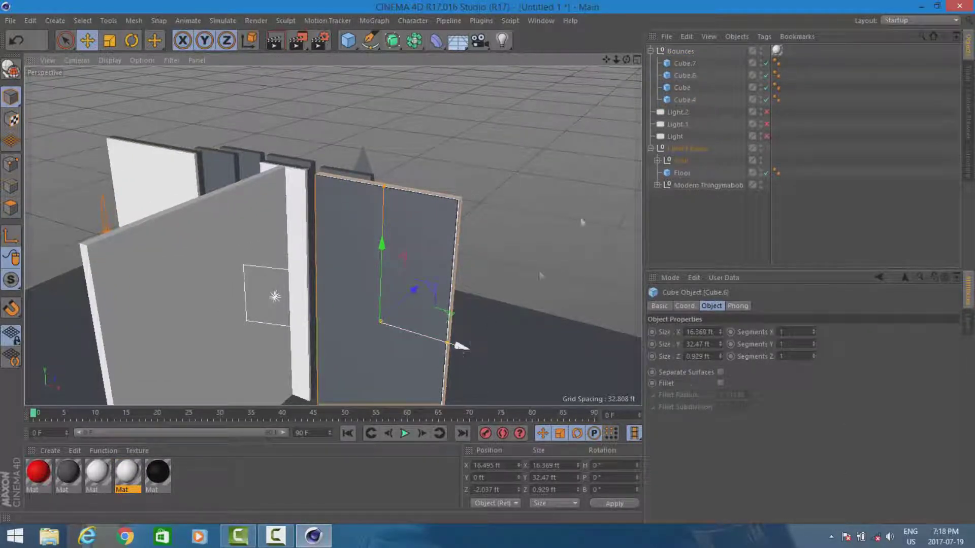
{"action": "left_click", "coordinate": [657, 161]}
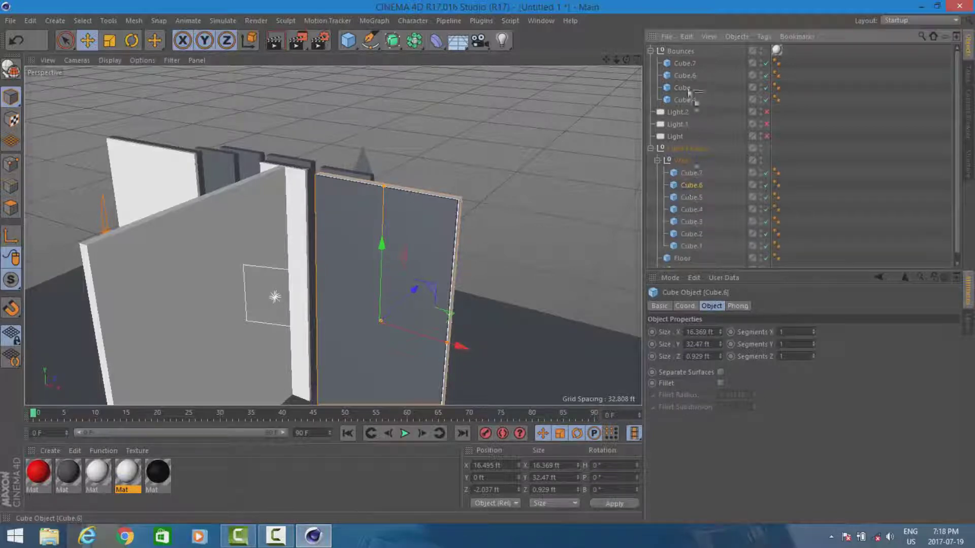
{"action": "left_click_drag", "start_coordinate": [687, 52], "coordinate": [686, 52]}
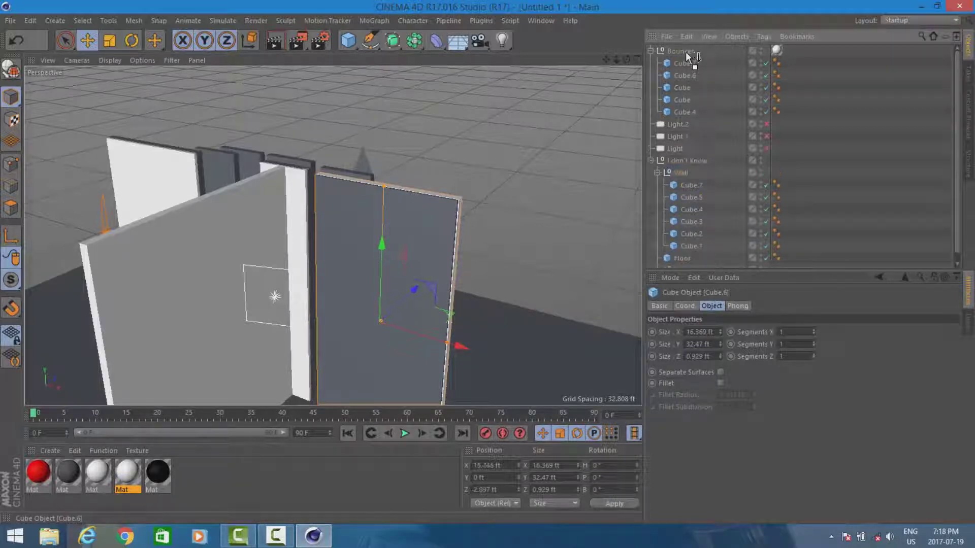
Move the other Cube.6 (16.55 by 32.563 ft) from Bounces into the Wall group and collapse the I don't Know hierarchy
{"action": "left_click", "coordinate": [682, 89]}
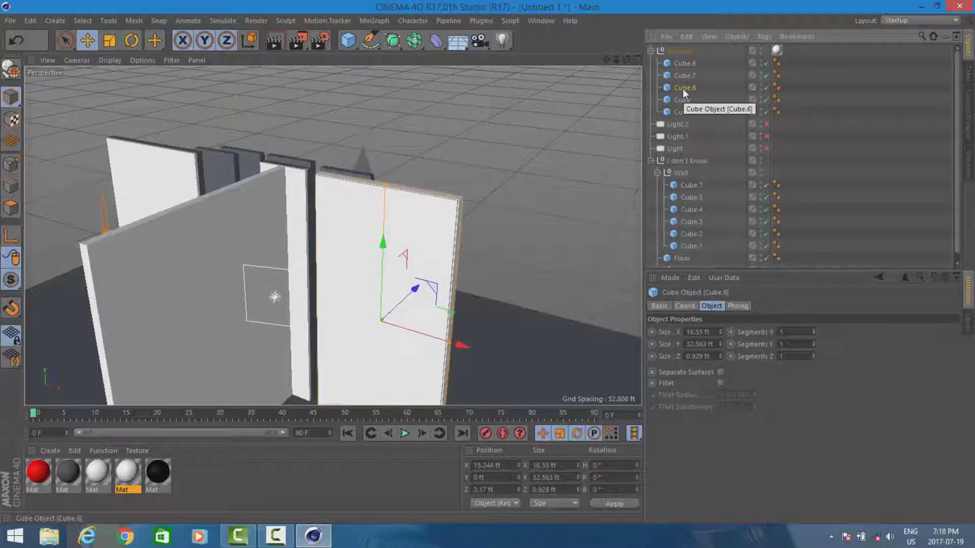
{"action": "left_click_drag", "start_coordinate": [682, 89], "coordinate": [676, 175]}
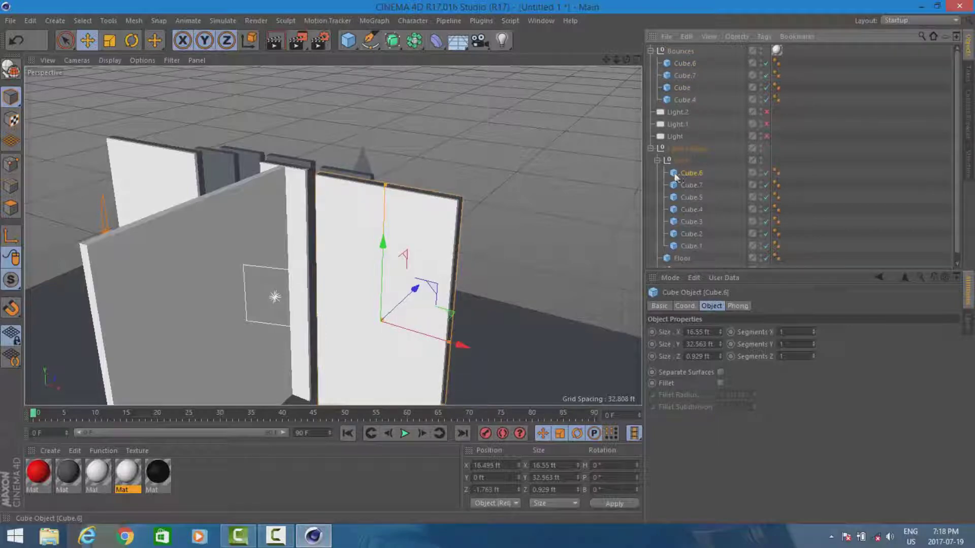
{"action": "left_click", "coordinate": [657, 160]}
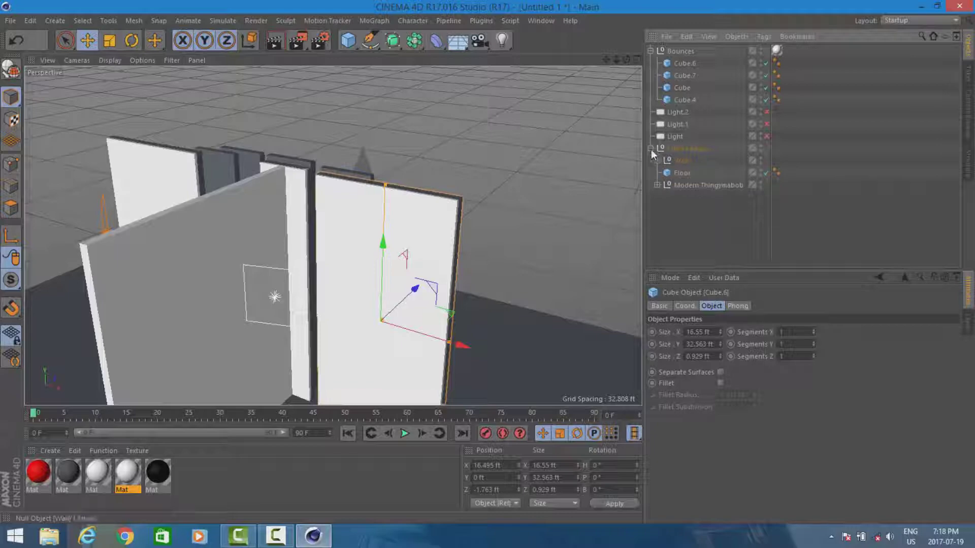
{"action": "left_click", "coordinate": [650, 148]}
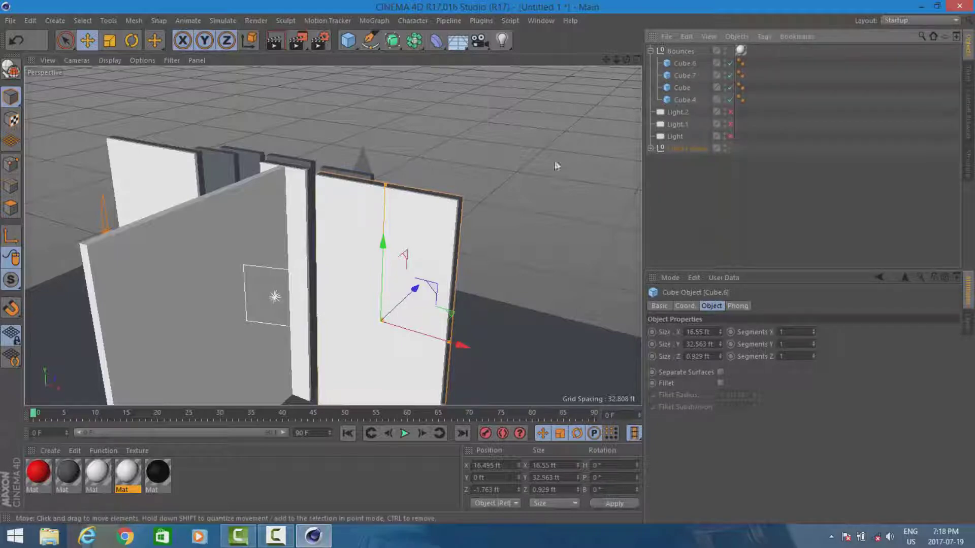
Apply the red material to the cone on top of the hollow-cube stack
{"action": "left_click_drag", "start_coordinate": [629, 60], "coordinate": [333, 235]}
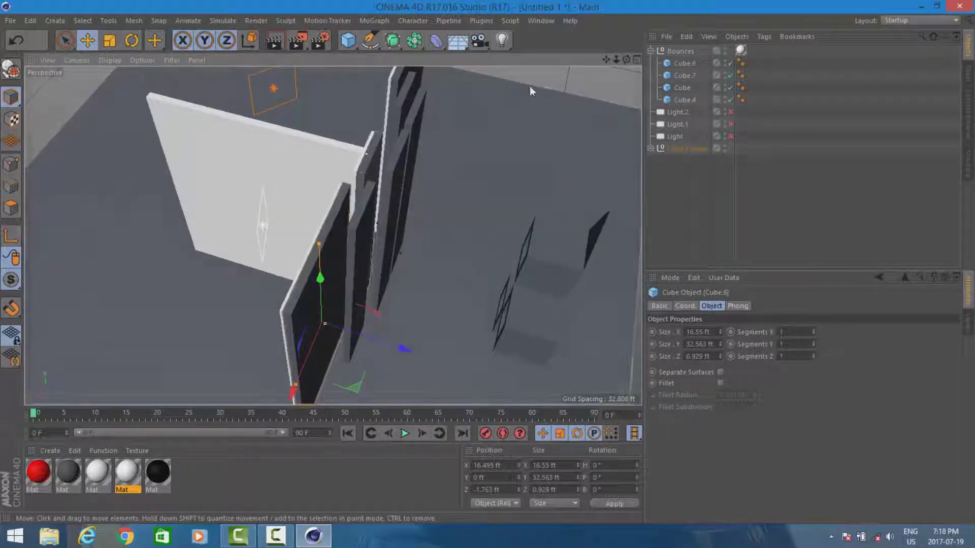
{"action": "left_click_drag", "start_coordinate": [627, 60], "coordinate": [332, 235]}
{"action": "scroll", "coordinate": [495, 236], "scroll_direction": "down", "scroll_amount": 5}
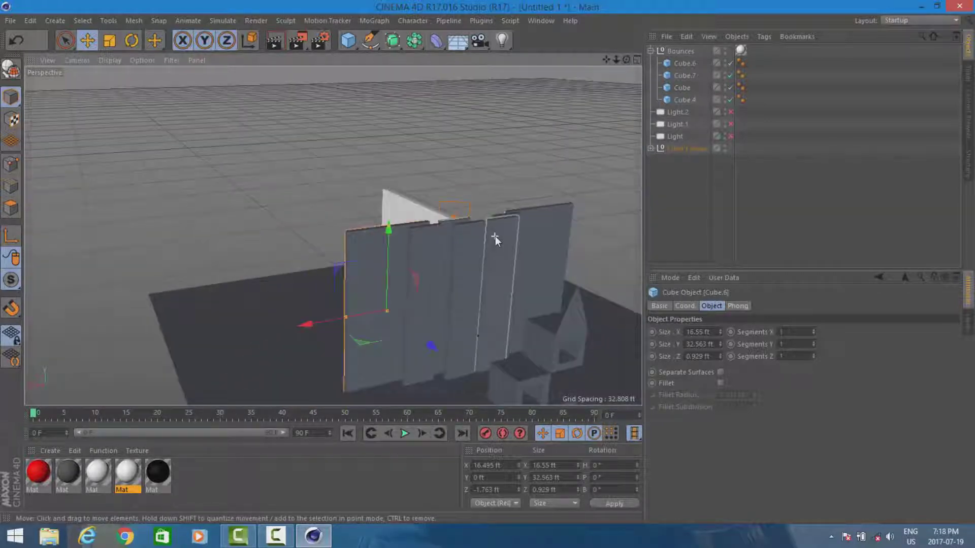
{"action": "left_click_drag", "start_coordinate": [606, 59], "coordinate": [333, 236]}
{"action": "scroll", "coordinate": [387, 264], "scroll_direction": "up", "scroll_amount": 4}
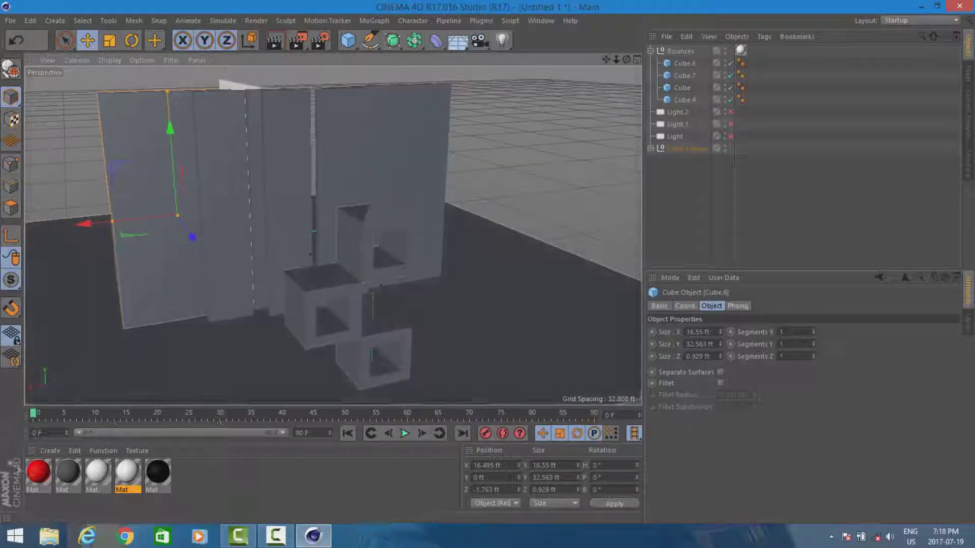
{"action": "left_click_drag", "start_coordinate": [391, 198], "coordinate": [391, 198]}
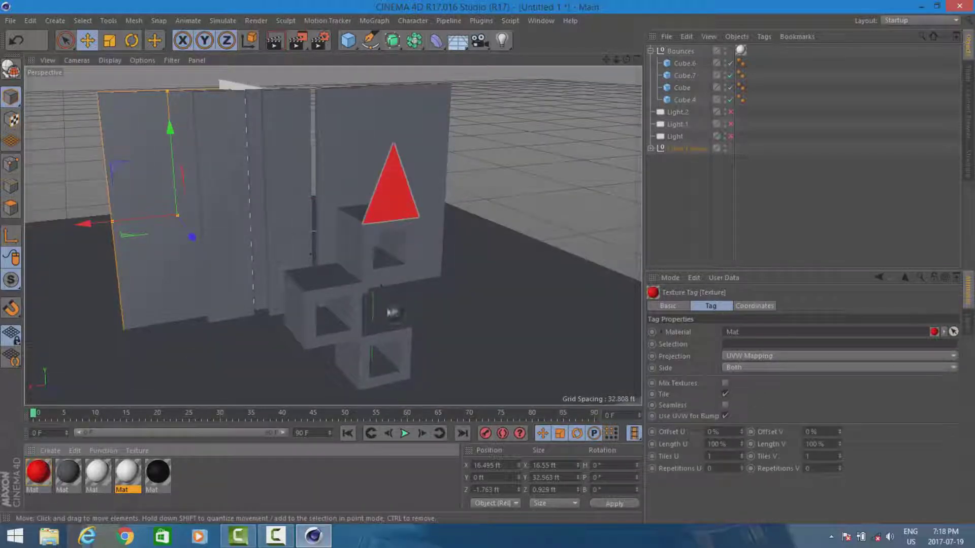
Apply the black material to the top cube Cube.1 only, undoing its trial on the whole Boole stack
{"action": "left_click_drag", "start_coordinate": [166, 454], "coordinate": [364, 264]}
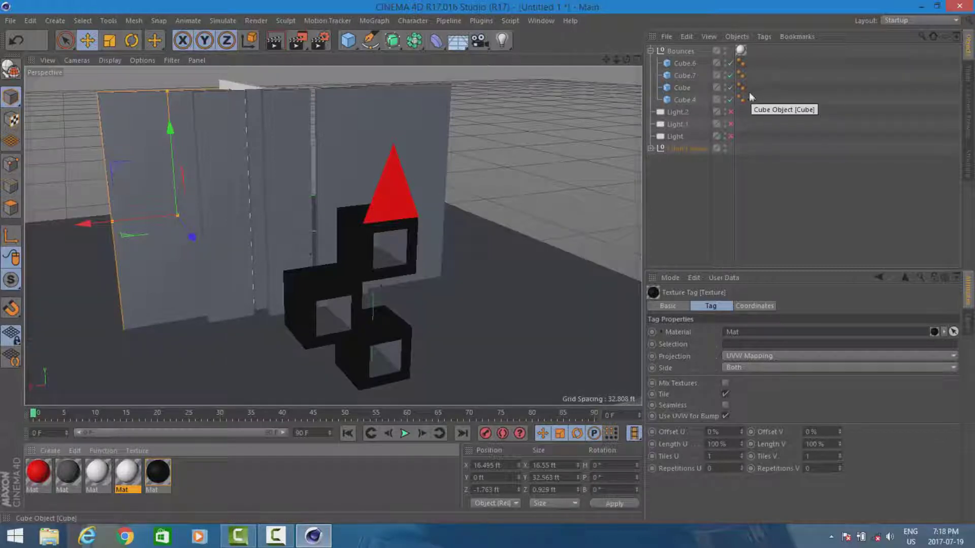
{"action": "key", "text": "ctrl+z"}
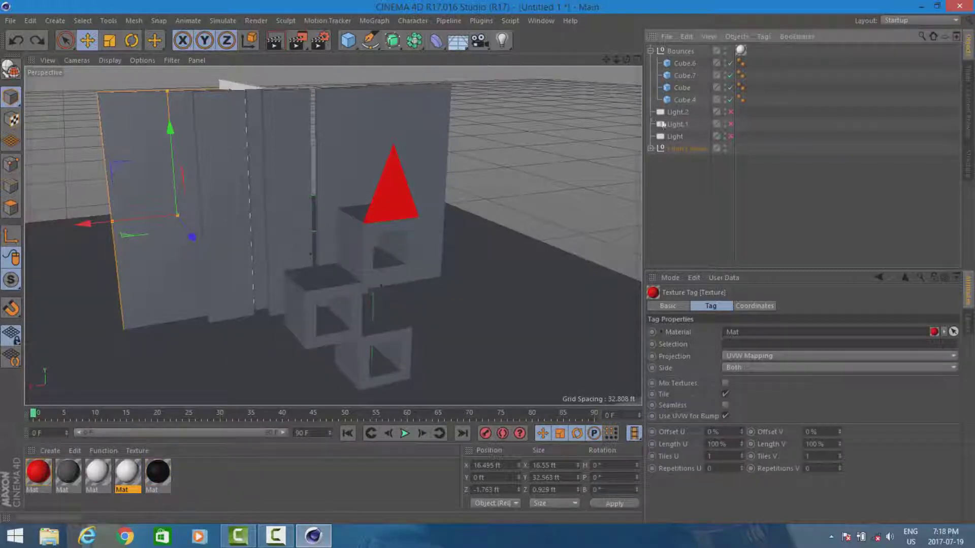
{"action": "left_click", "coordinate": [651, 148]}
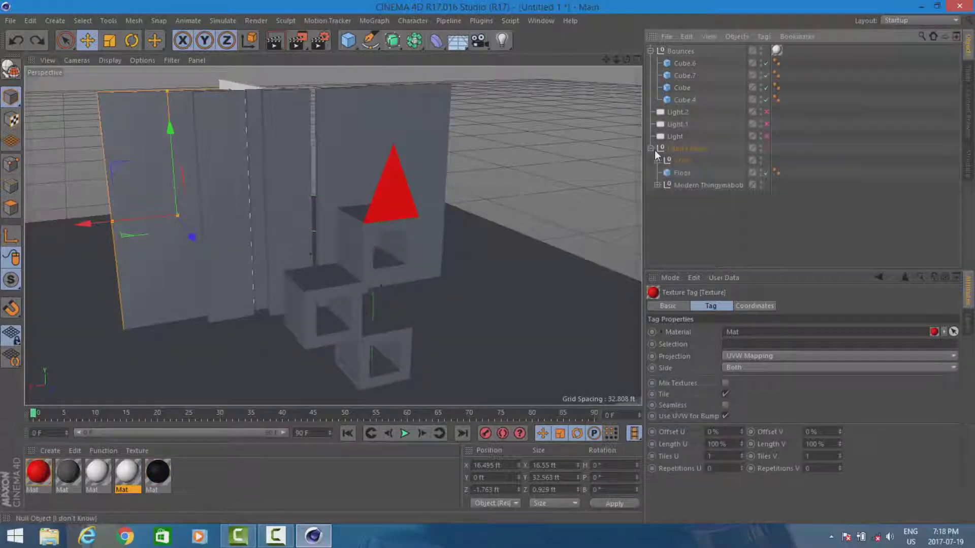
{"action": "left_click", "coordinate": [656, 184]}
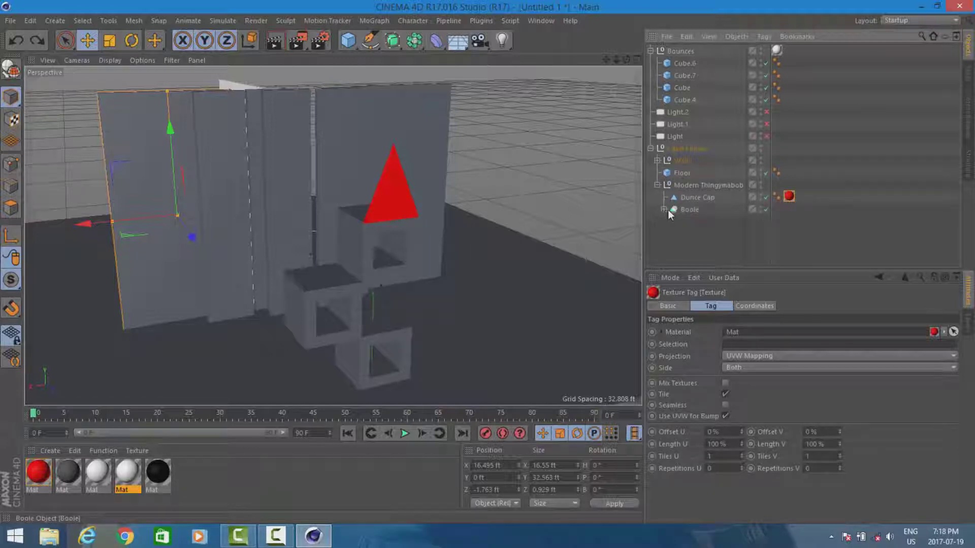
{"action": "left_click", "coordinate": [665, 209]}
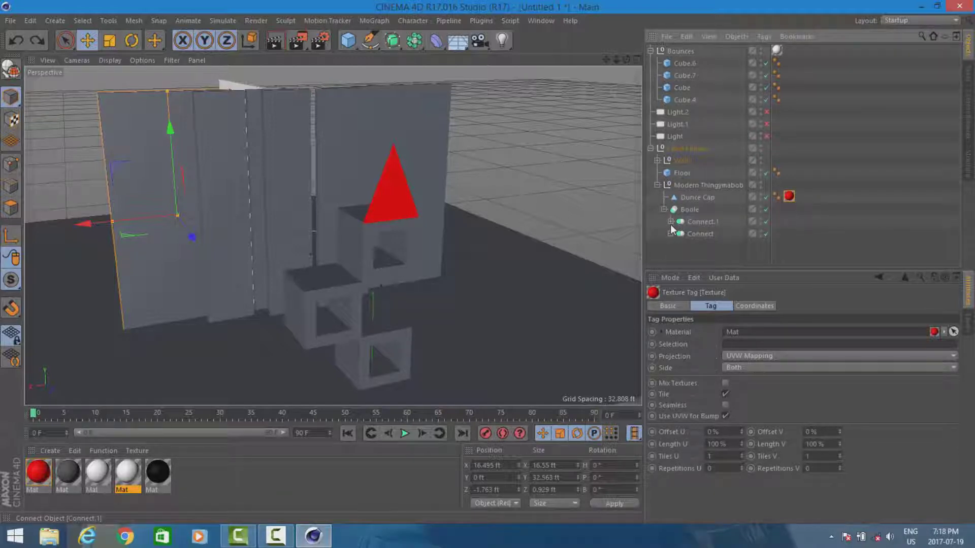
{"action": "left_click", "coordinate": [670, 222]}
{"action": "left_click", "coordinate": [696, 235]}
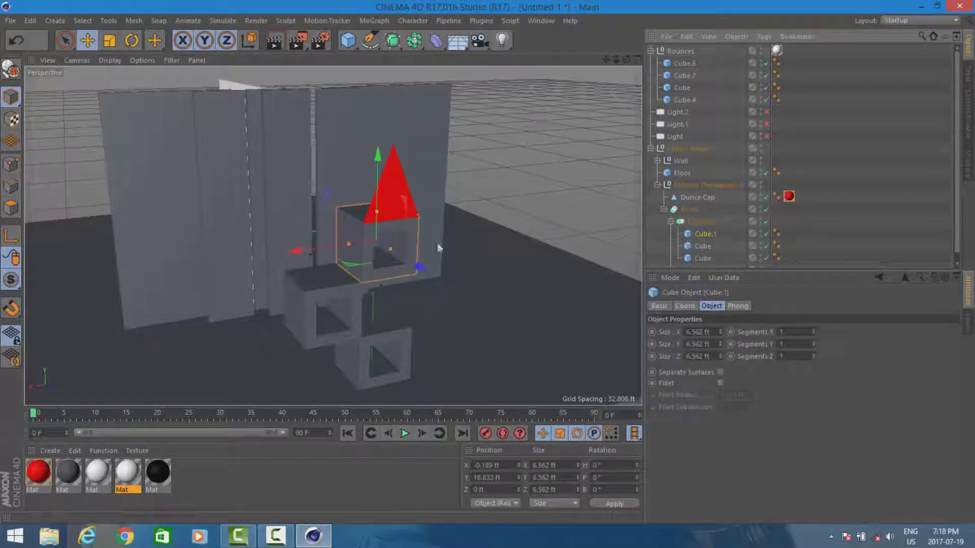
{"action": "left_click_drag", "start_coordinate": [166, 478], "coordinate": [703, 234]}
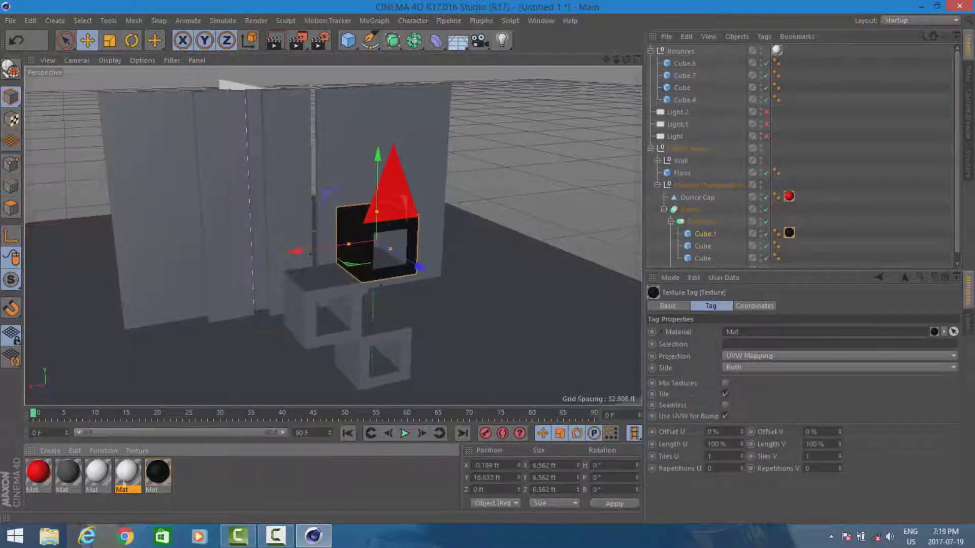
Apply the third, white material to the middle cube and the dark grey one to the bottom cube, and collapse Modern Thingymabob
{"action": "left_click_drag", "start_coordinate": [108, 472], "coordinate": [703, 238]}
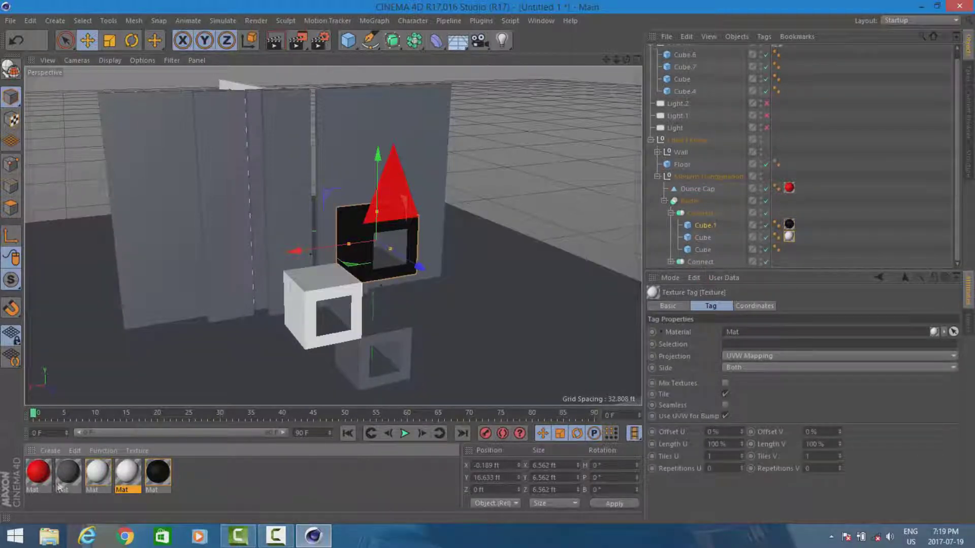
{"action": "left_click_drag", "start_coordinate": [385, 360], "coordinate": [692, 250]}
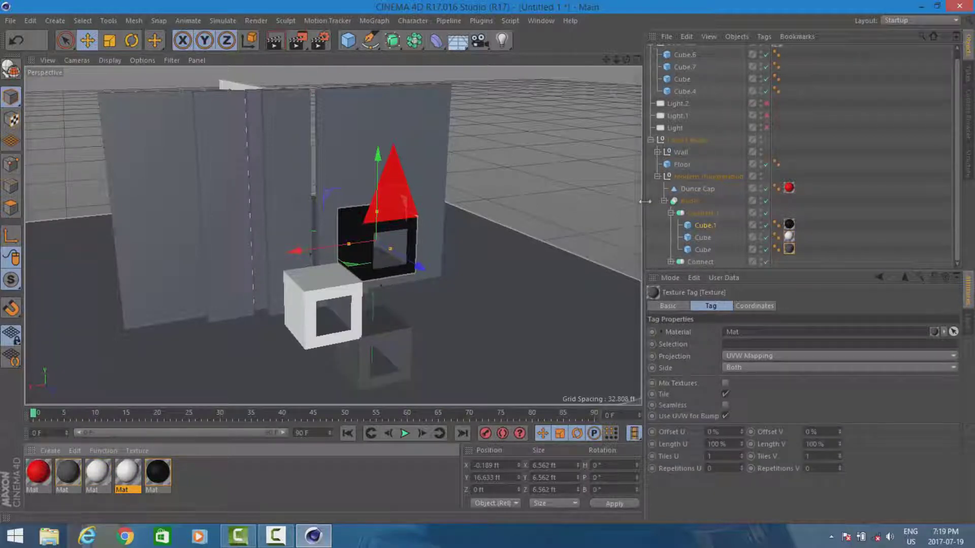
{"action": "left_click", "coordinate": [671, 213]}
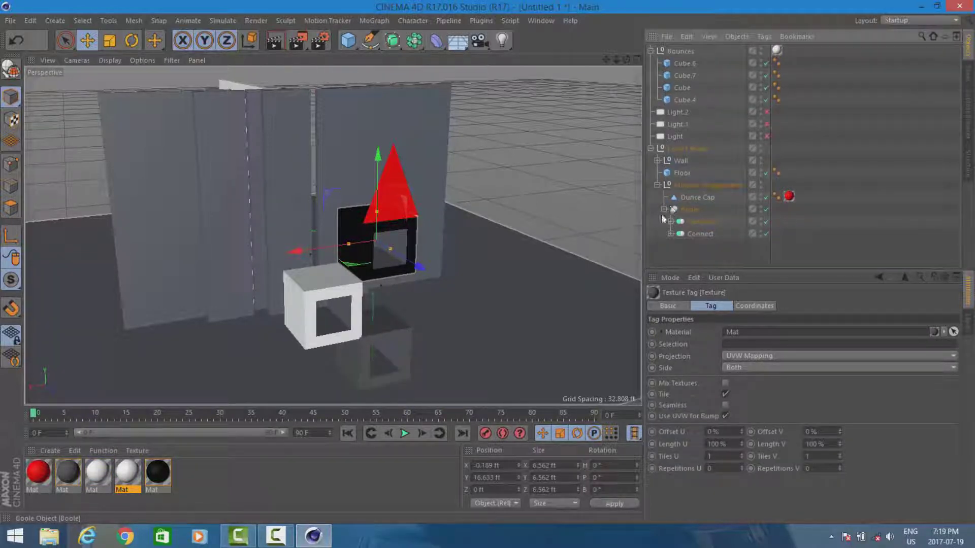
{"action": "left_click", "coordinate": [663, 210]}
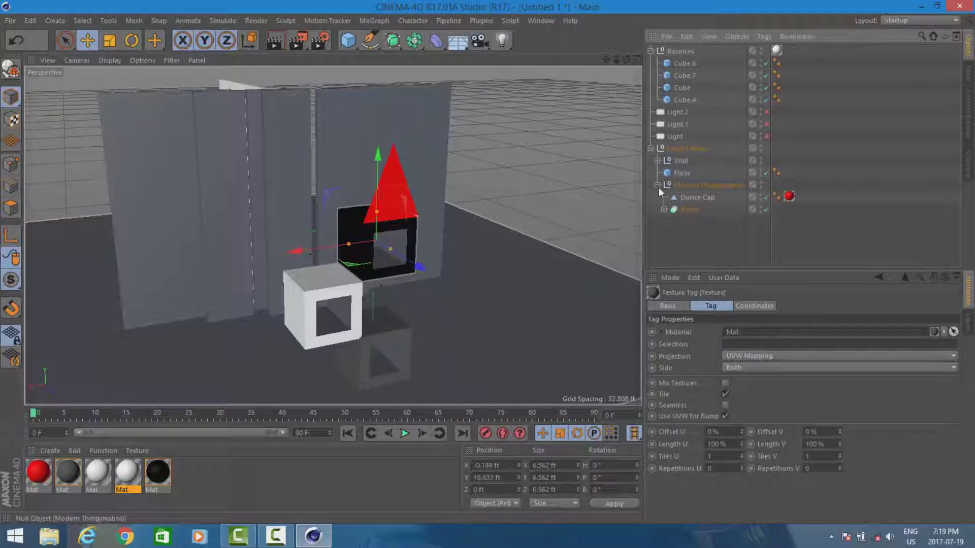
{"action": "left_click", "coordinate": [657, 186]}
Apply a white material to the Floor object
{"action": "left_click", "coordinate": [682, 173]}
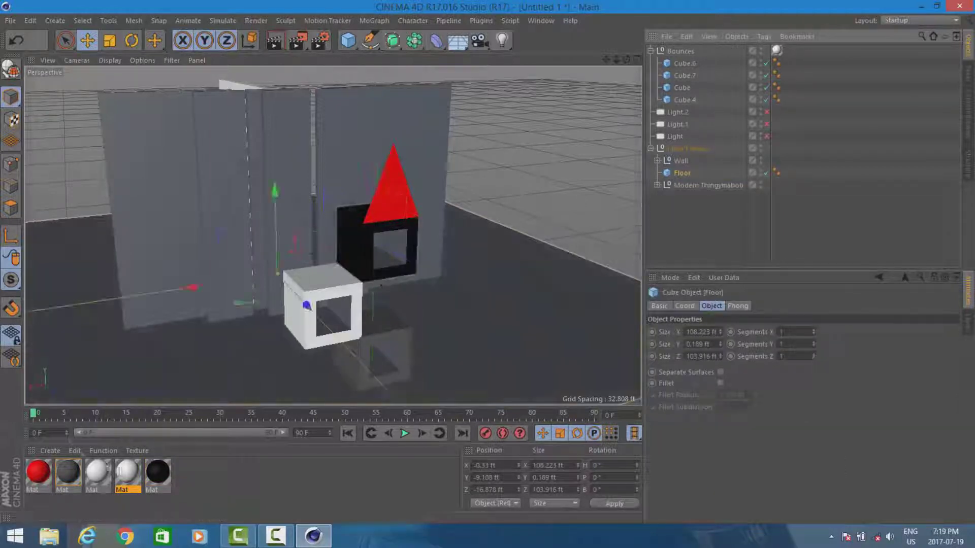
{"action": "left_click_drag", "start_coordinate": [196, 364], "coordinate": [195, 365]}
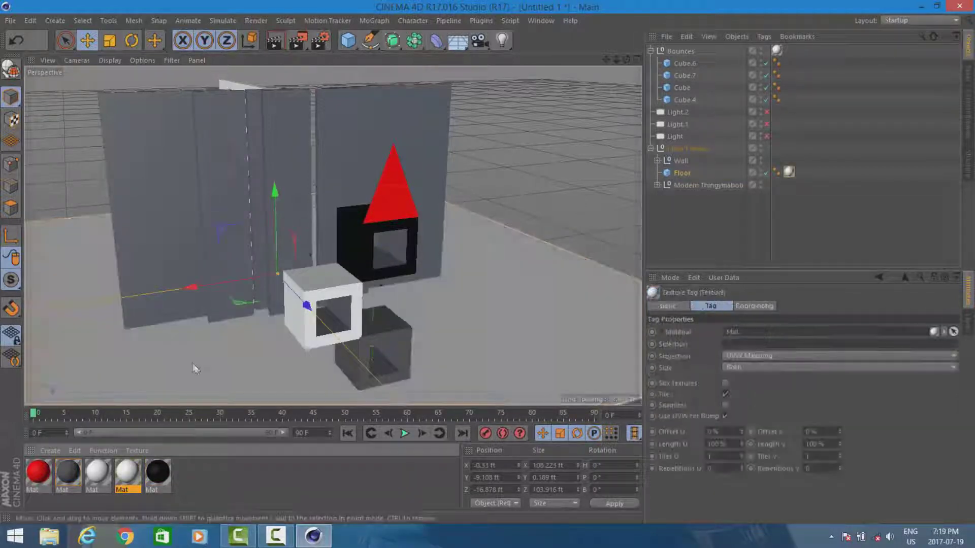
Apply the black and white materials to two neighbouring narrow panels in the middle of the wall behind the cone
{"action": "left_click_drag", "start_coordinate": [625, 58], "coordinate": [579, 58]}
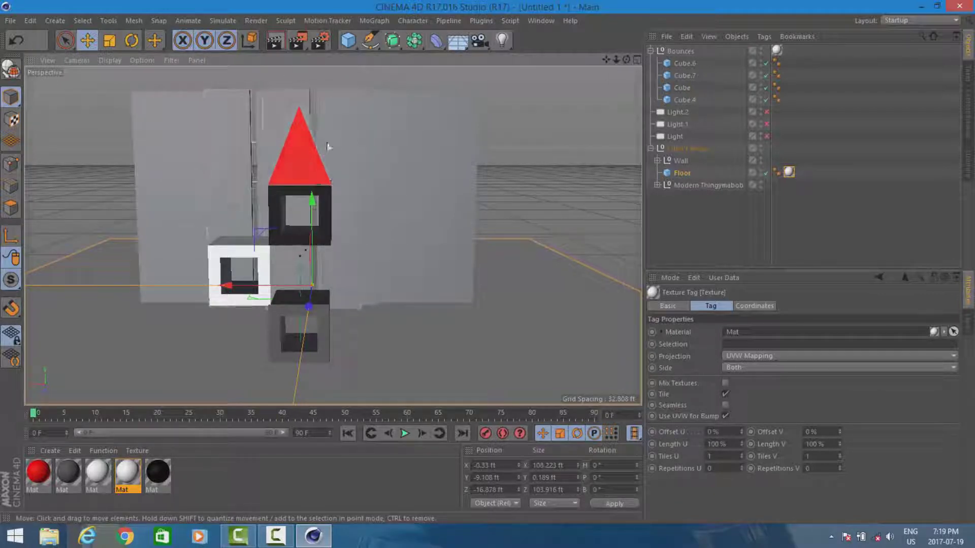
{"action": "scroll", "coordinate": [334, 139], "scroll_direction": "up", "scroll_amount": 5}
{"action": "left_click_drag", "start_coordinate": [626, 59], "coordinate": [589, 62]}
{"action": "left_click_drag", "start_coordinate": [369, 199], "coordinate": [369, 200]}
{"action": "left_click_drag", "start_coordinate": [133, 469], "coordinate": [282, 182]}
{"action": "left_click_drag", "start_coordinate": [282, 185], "coordinate": [283, 187]}
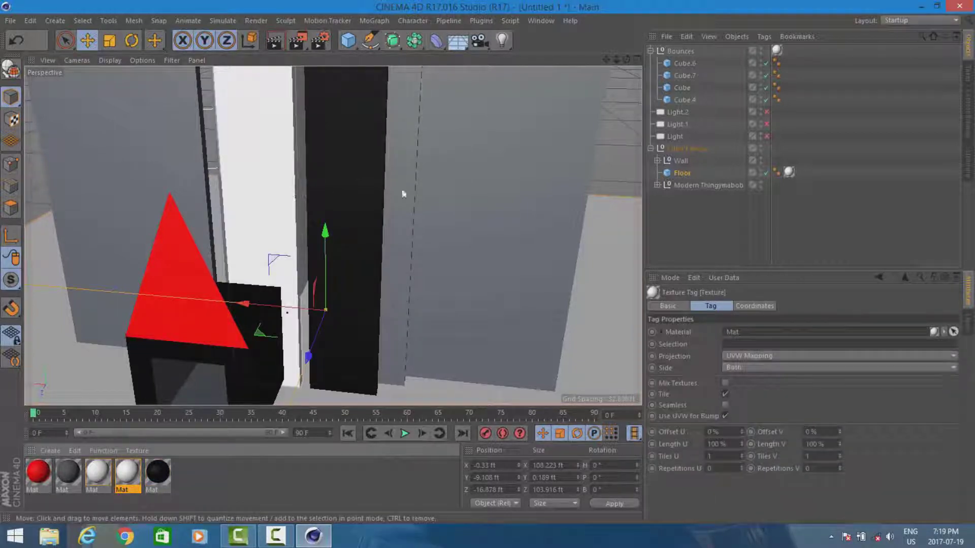
Apply red to the narrow strip beside the black panel and dark grey to the wide right-end panel, undoing black on the narrow left panel
{"action": "left_click_drag", "start_coordinate": [41, 479], "coordinate": [402, 209]}
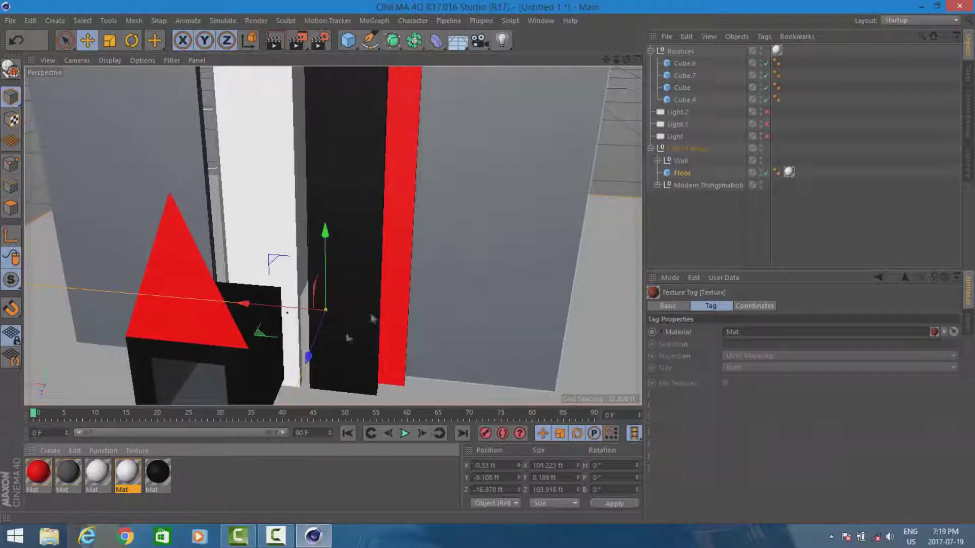
{"action": "left_click_drag", "start_coordinate": [178, 413], "coordinate": [140, 175]}
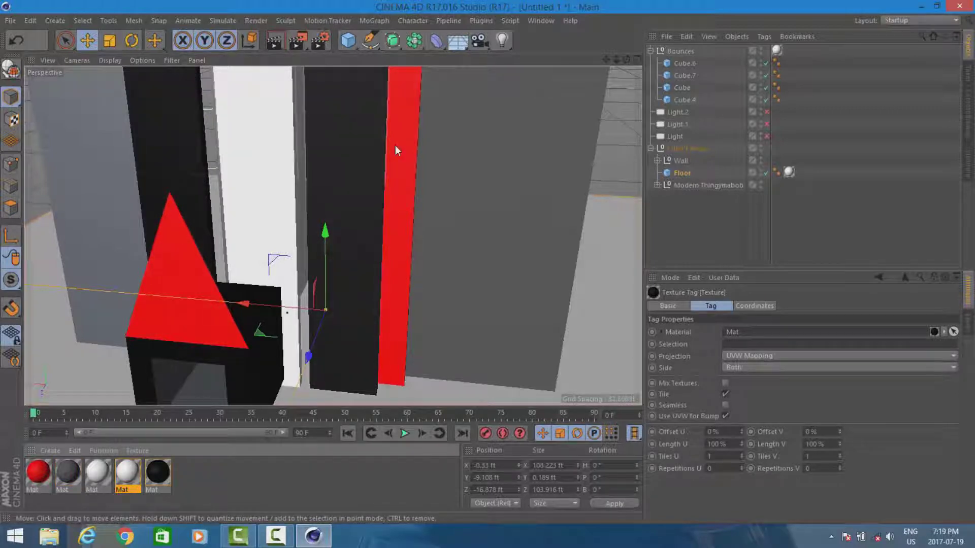
{"action": "key", "text": "ctrl+z"}
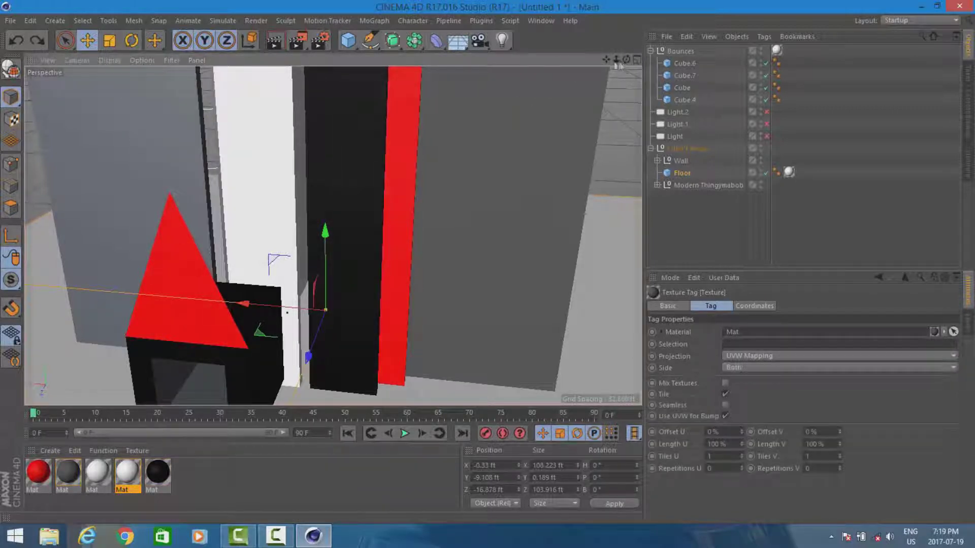
Apply the black material to the wide left-end wall panel and dark grey to the narrower panel beside it
{"action": "left_click_drag", "start_coordinate": [606, 60], "coordinate": [746, 145]}
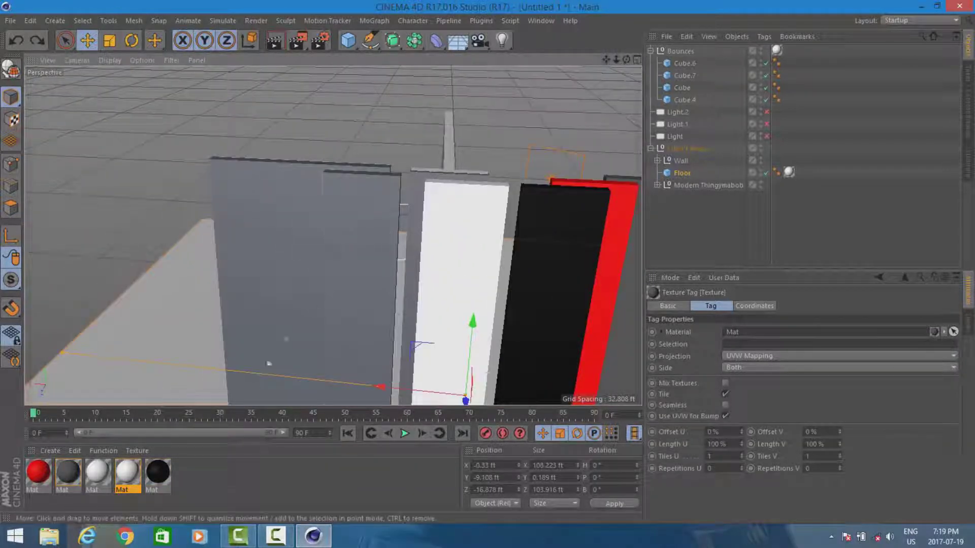
{"action": "left_click_drag", "start_coordinate": [160, 469], "coordinate": [293, 264]}
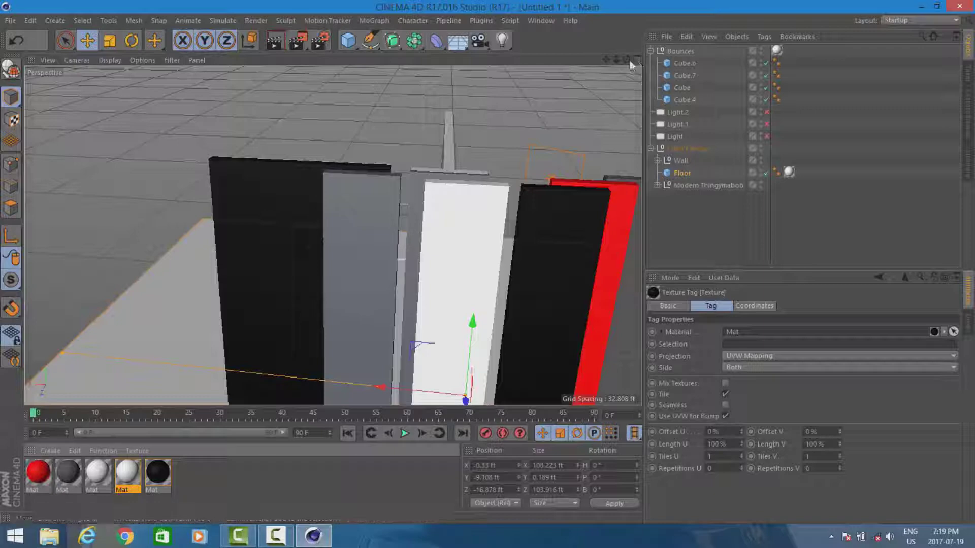
{"action": "left_click_drag", "start_coordinate": [332, 235], "coordinate": [387, 279], "text": "alt"}
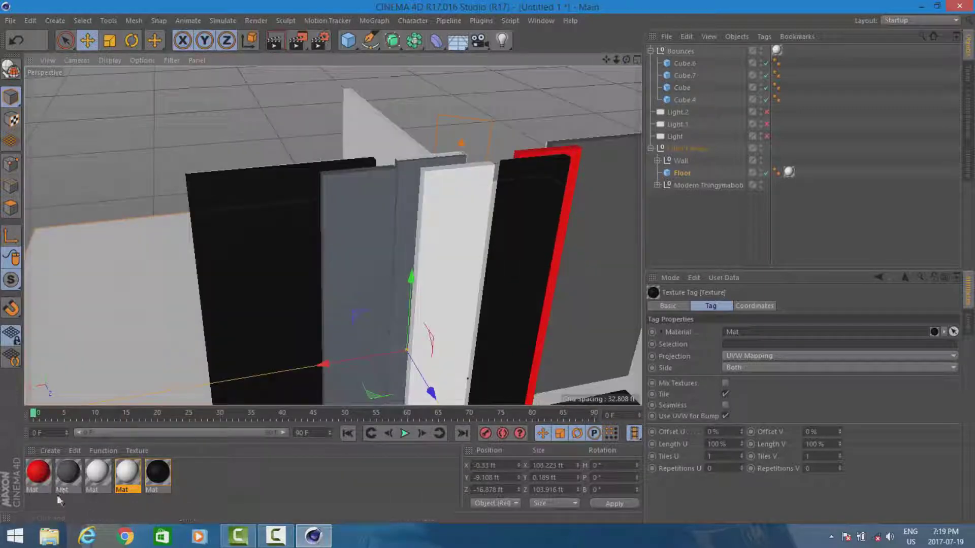
{"action": "left_click_drag", "start_coordinate": [81, 476], "coordinate": [336, 316]}
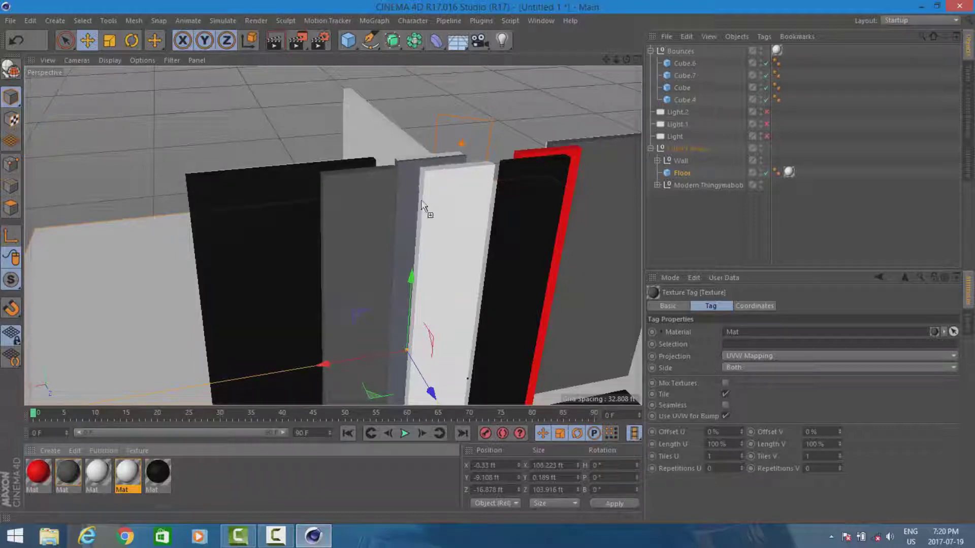
Apply the red material to the narrow wall strip between the dark grey panel and the white panel
{"action": "left_click_drag", "start_coordinate": [412, 192], "coordinate": [406, 190]}
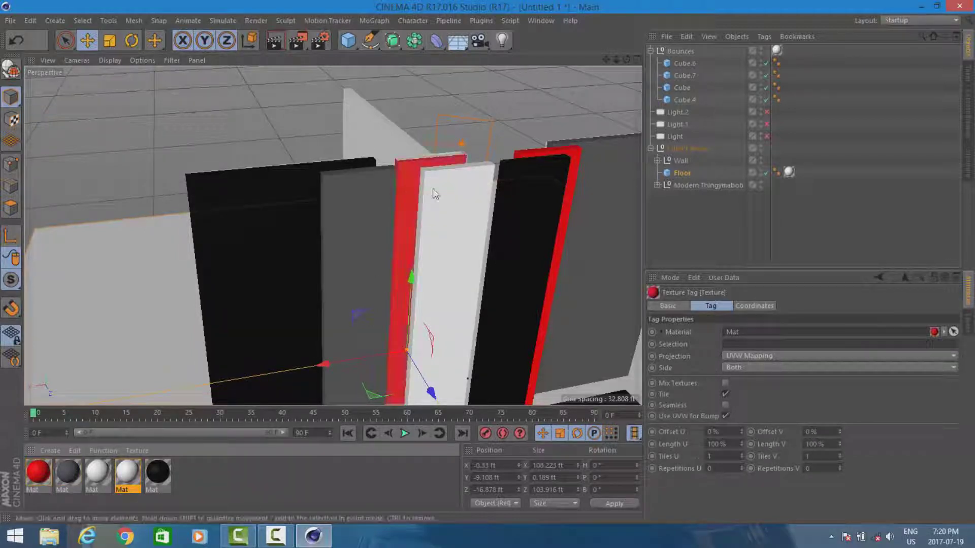
{"action": "left_click_drag", "start_coordinate": [626, 60], "coordinate": [627, 36]}
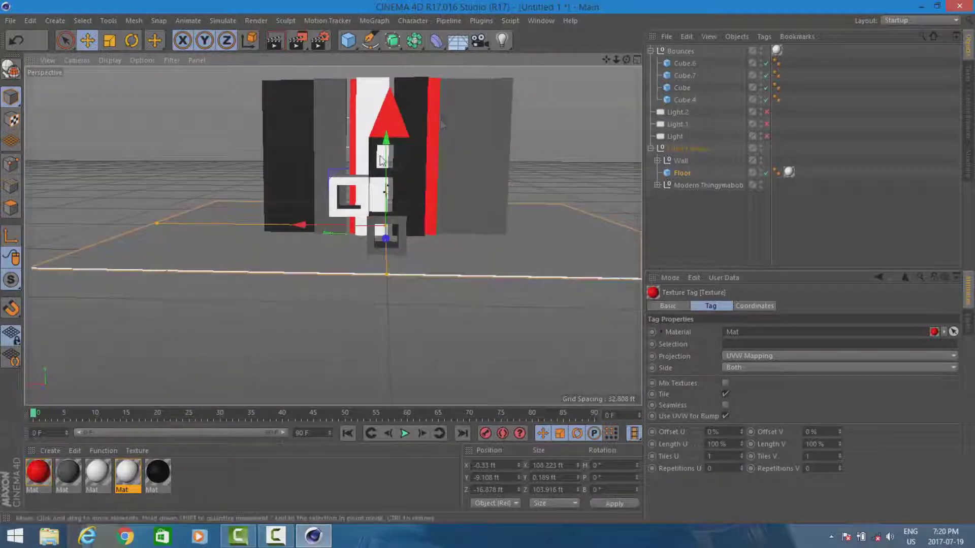
{"action": "scroll", "coordinate": [584, 82], "scroll_direction": "up", "scroll_amount": 2}
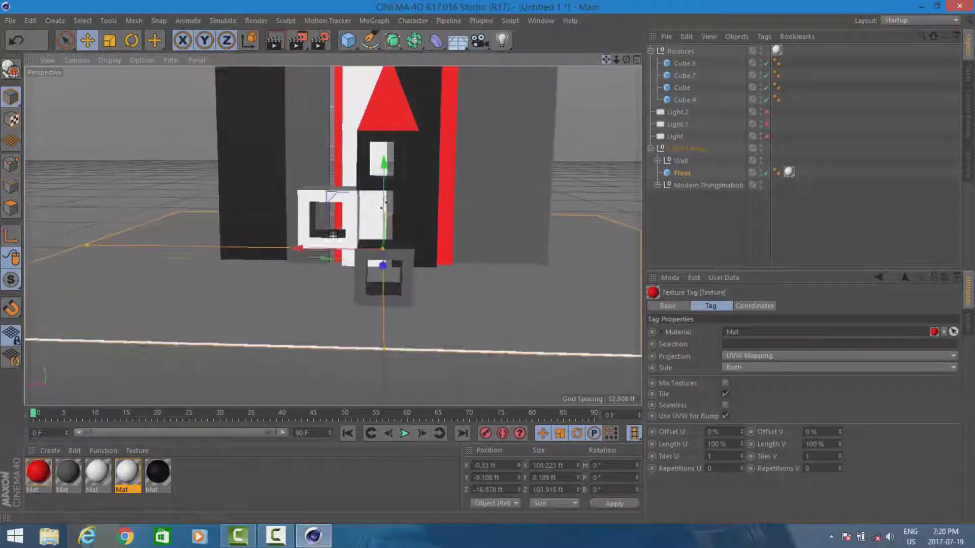
Enlarge the Floor to about 220 ft wide in X and about 194 ft deep in Z
{"action": "scroll", "coordinate": [425, 145], "scroll_direction": "up", "scroll_amount": 2}
{"action": "mouse_move", "coordinate": [605, 60]}
{"action": "left_mouse_down"}
{"action": "mouse_move", "coordinate": [626, 61]}
{"action": "mouse_move", "coordinate": [593, 57]}
{"action": "left_mouse_up"}
{"action": "left_click_drag", "start_coordinate": [68, 279], "coordinate": [23, 279]}
{"action": "scroll", "coordinate": [468, 294], "scroll_direction": "down", "scroll_amount": 6}
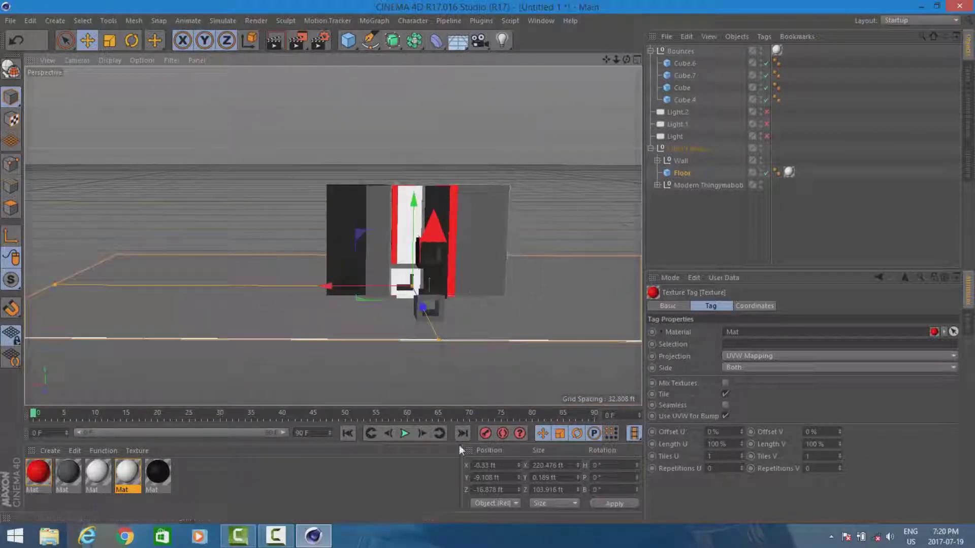
{"action": "left_click_drag", "start_coordinate": [438, 339], "coordinate": [469, 408]}
Frame the wall and cube stack from the front and render the view with the lights off
{"action": "left_click_drag", "start_coordinate": [608, 59], "coordinate": [543, 15]}
{"action": "scroll", "coordinate": [408, 280], "scroll_direction": "up", "scroll_amount": 5}
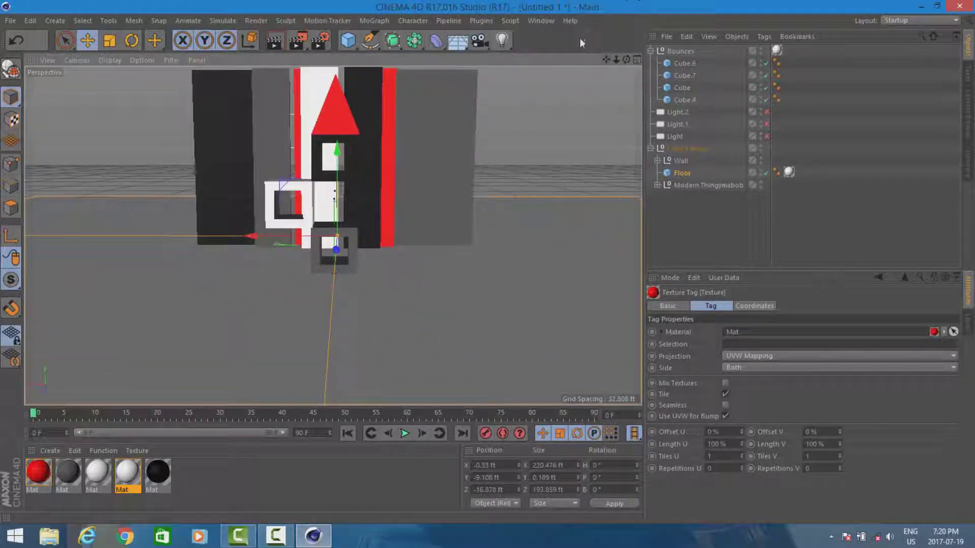
{"action": "left_click_drag", "start_coordinate": [608, 60], "coordinate": [637, 65]}
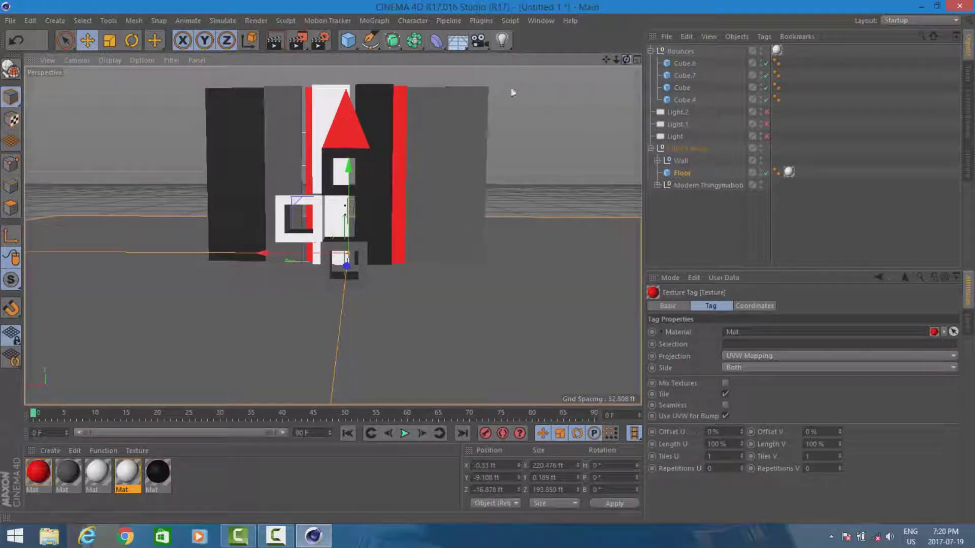
{"action": "left_click", "coordinate": [275, 42]}
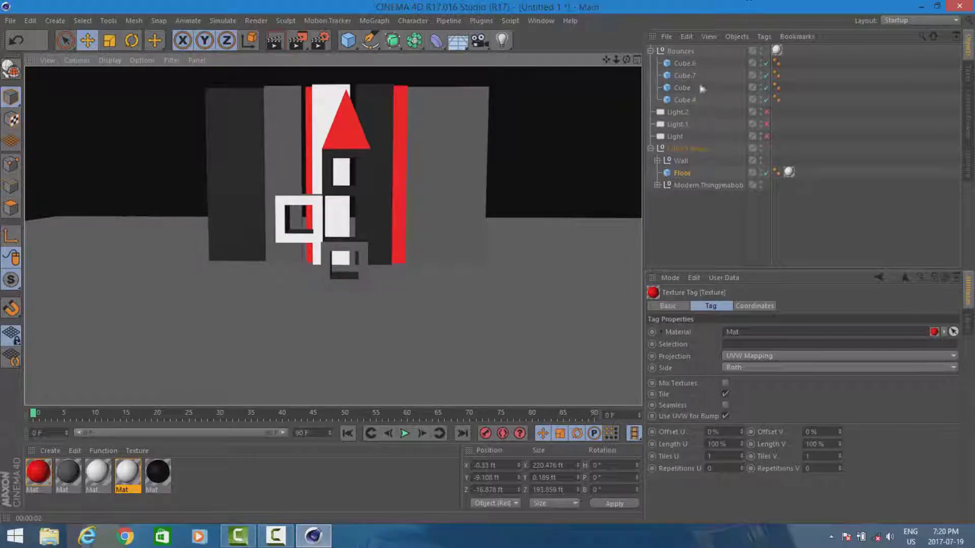
Collapse the Bounces group and enable Light.2, Light.1 and Light
{"action": "left_click", "coordinate": [650, 51]}
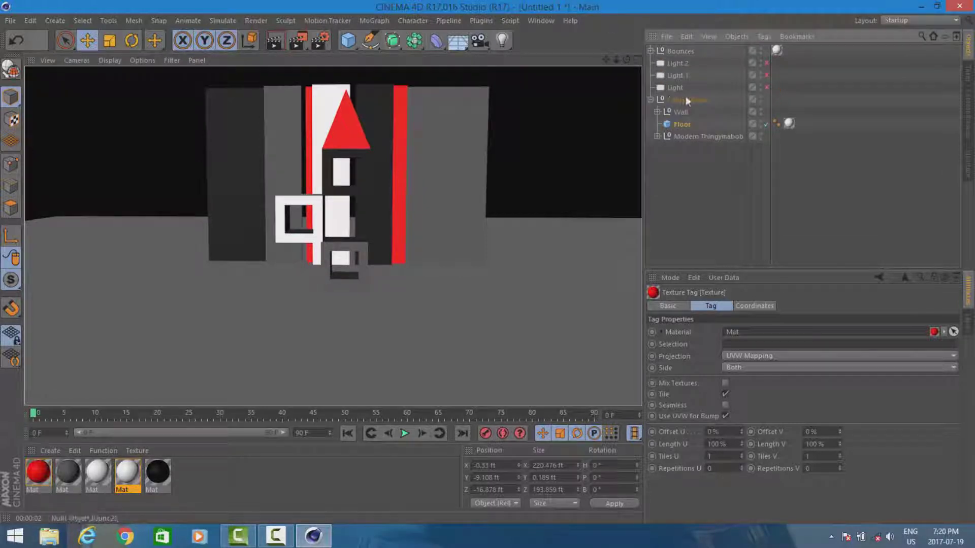
{"action": "left_click", "coordinate": [766, 63]}
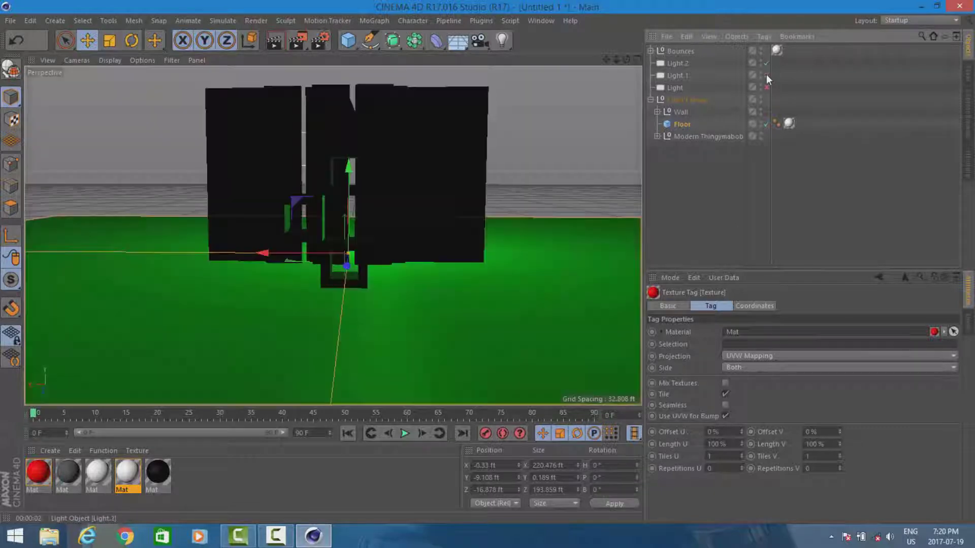
{"action": "left_click", "coordinate": [766, 75]}
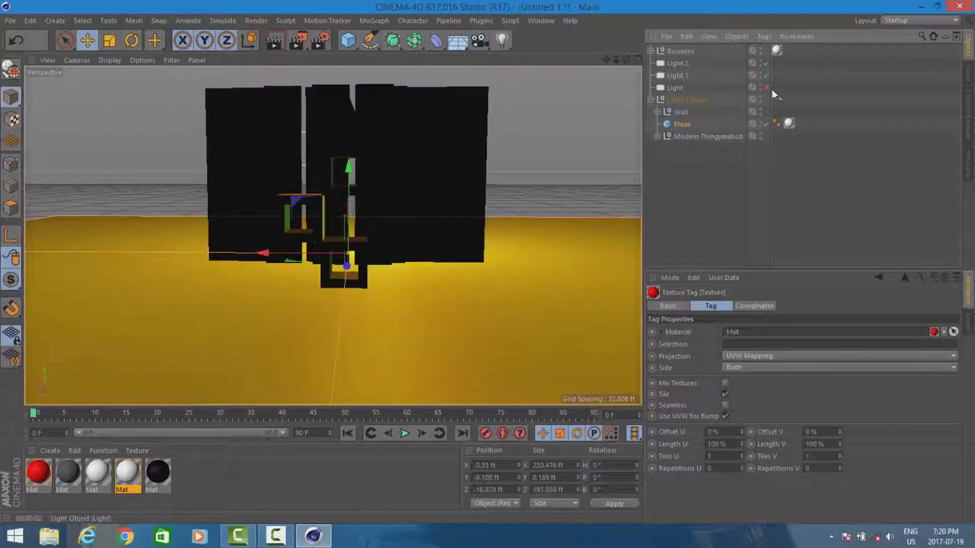
{"action": "left_click", "coordinate": [766, 87]}
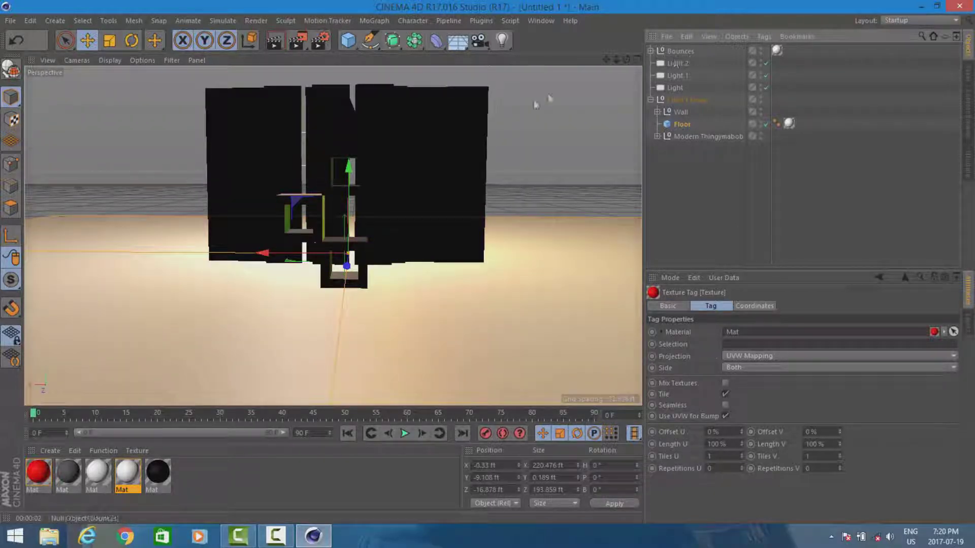
Compare the lighting by switching Light and Light.1 off and on again, and render the view from an angle
{"action": "scroll", "coordinate": [345, 137], "scroll_direction": "up", "scroll_amount": 3}
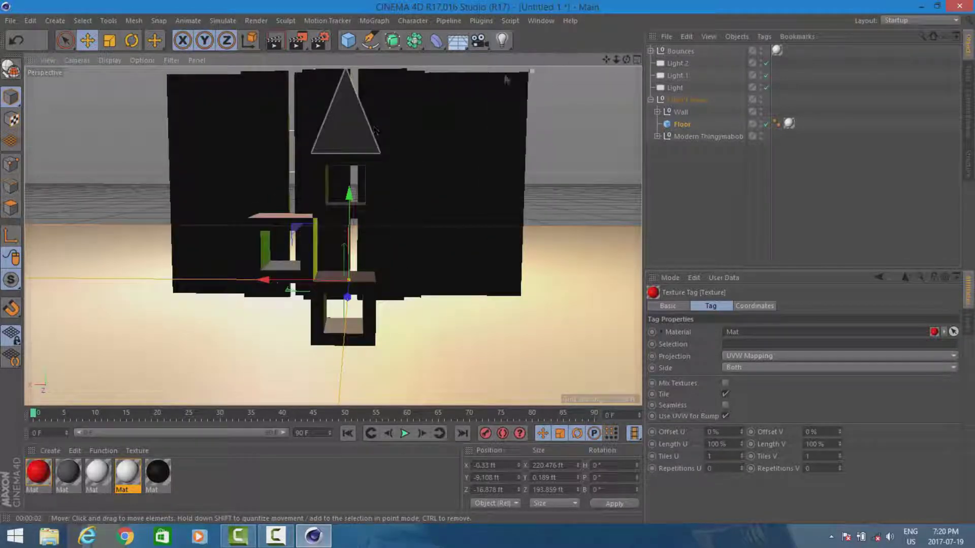
{"action": "left_click_drag", "start_coordinate": [628, 62], "coordinate": [332, 235]}
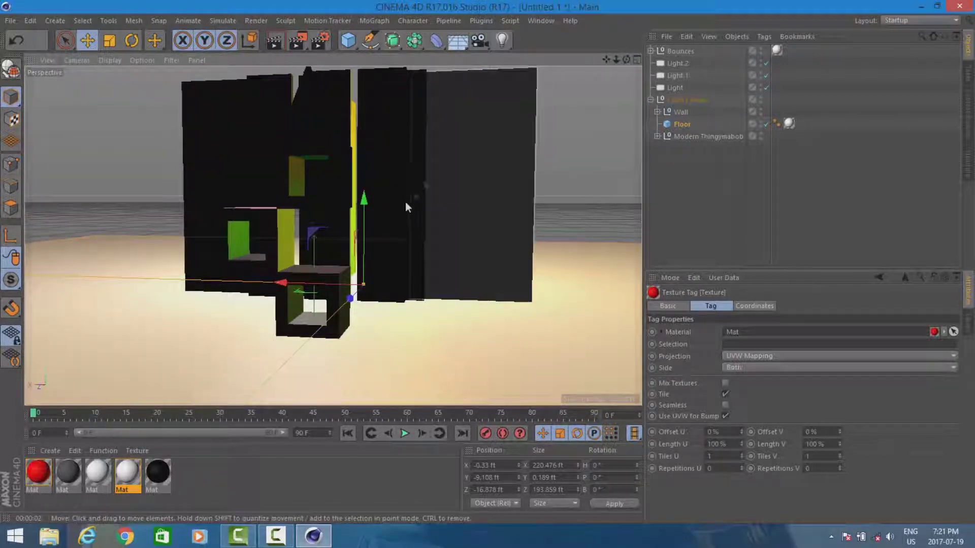
{"action": "left_click", "coordinate": [766, 87]}
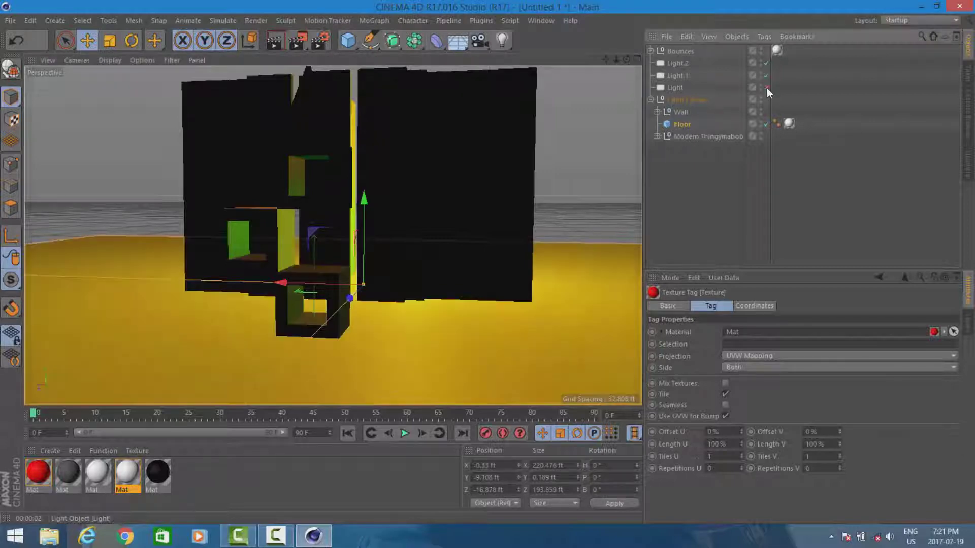
{"action": "left_click", "coordinate": [768, 76]}
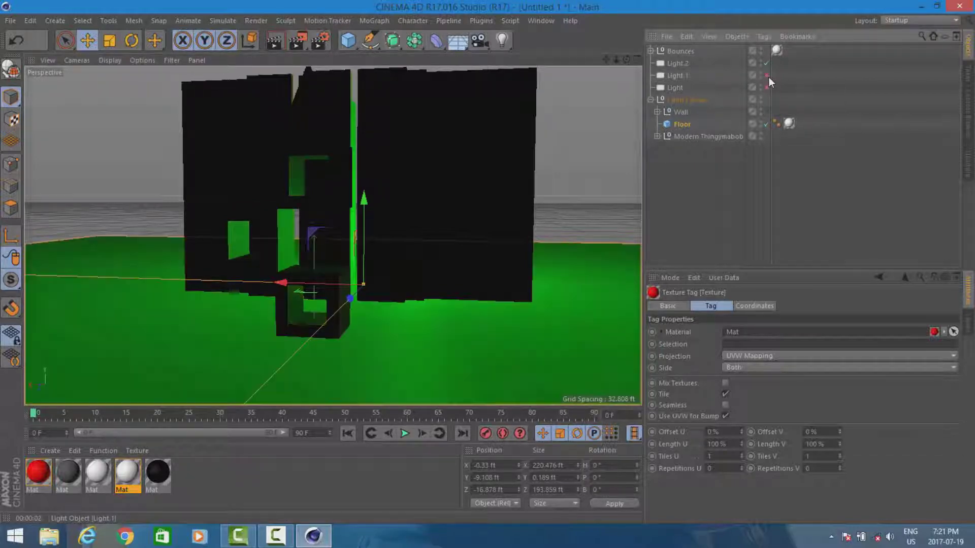
{"action": "left_click", "coordinate": [769, 77]}
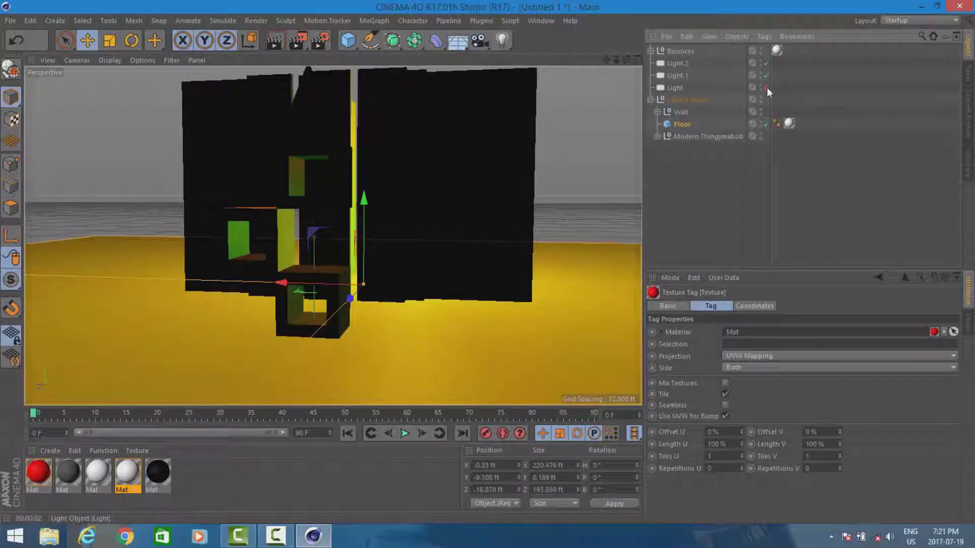
{"action": "left_click", "coordinate": [766, 87]}
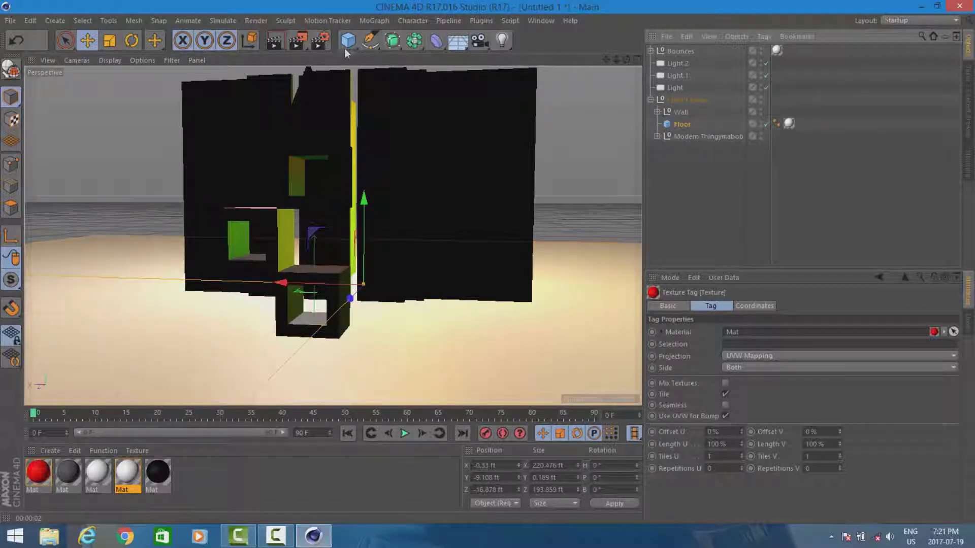
{"action": "left_click", "coordinate": [275, 42]}
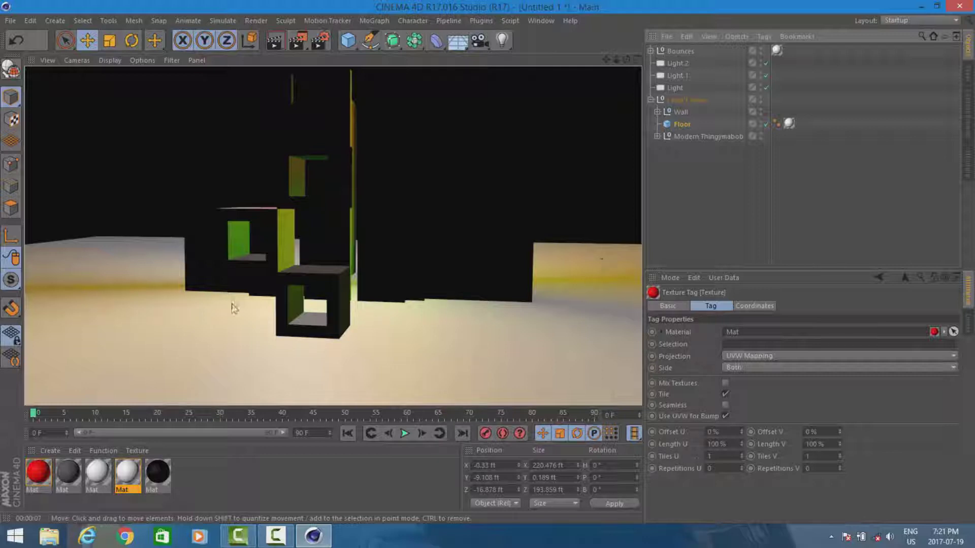
Add a spot light and raise it to about 36.7 ft above the cube stack
{"action": "scroll", "coordinate": [290, 255], "scroll_direction": "down", "scroll_amount": 8}
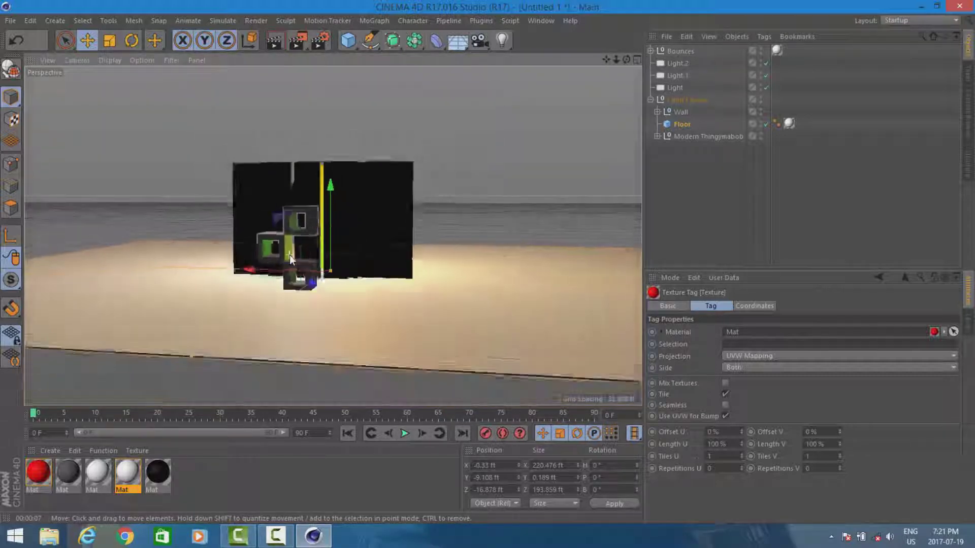
{"action": "left_click", "coordinate": [501, 41]}
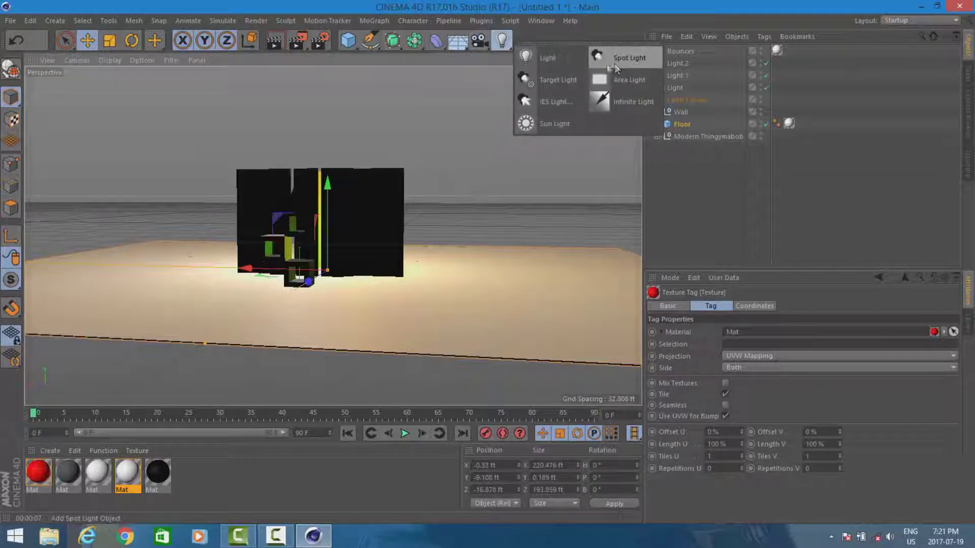
{"action": "left_click", "coordinate": [617, 63]}
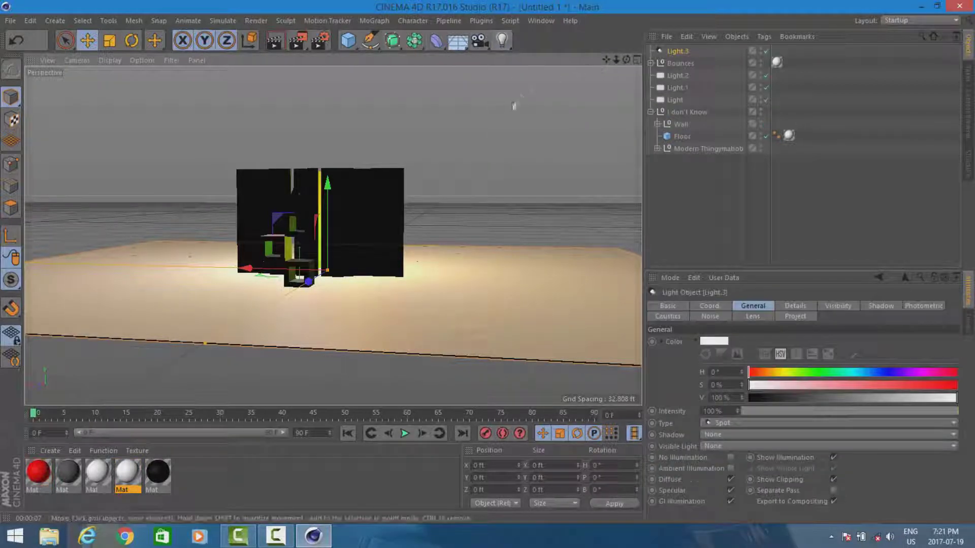
{"action": "left_click_drag", "start_coordinate": [300, 202], "coordinate": [300, 84]}
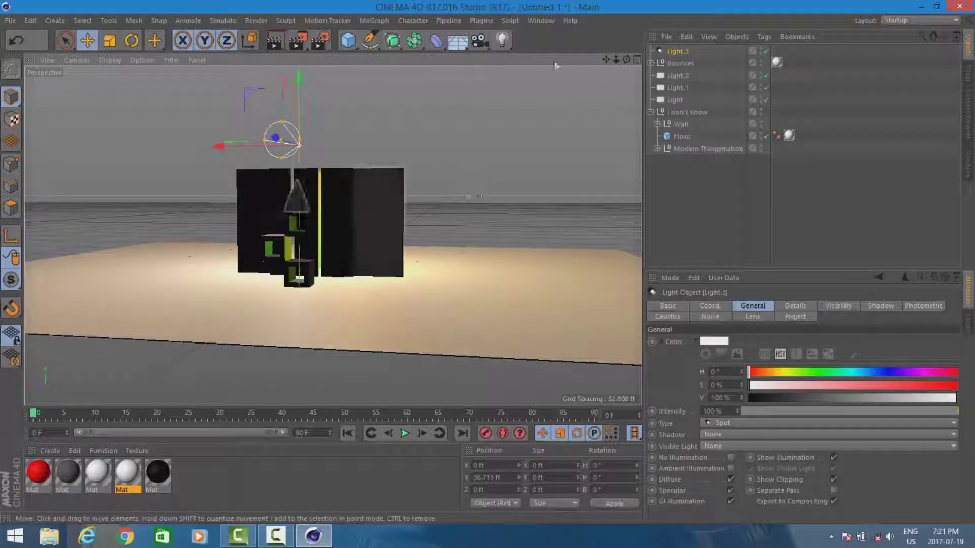
Widen the spot light's cone and set its pitch rotation to -90° to aim it straight down
{"action": "left_click_drag", "start_coordinate": [626, 59], "coordinate": [569, 111]}
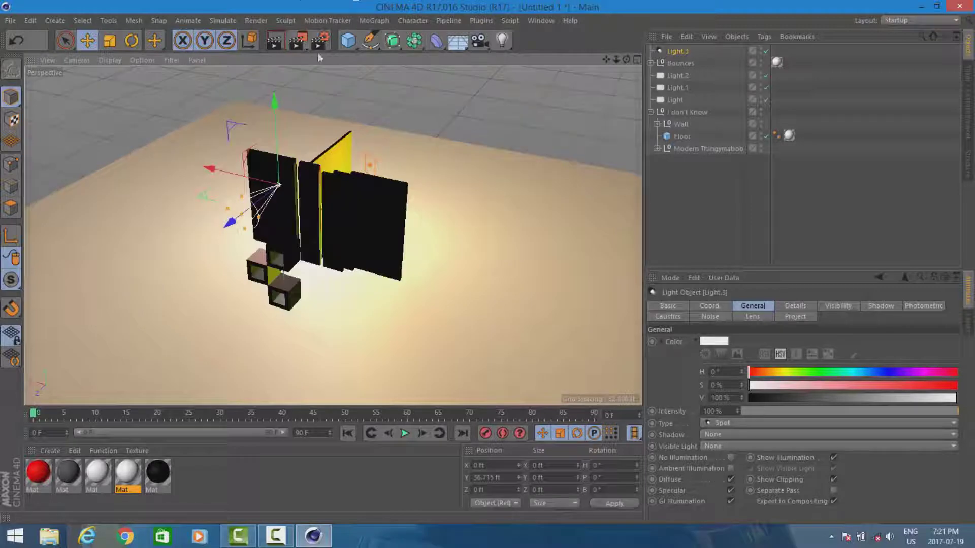
{"action": "left_click_drag", "start_coordinate": [273, 218], "coordinate": [558, 211]}
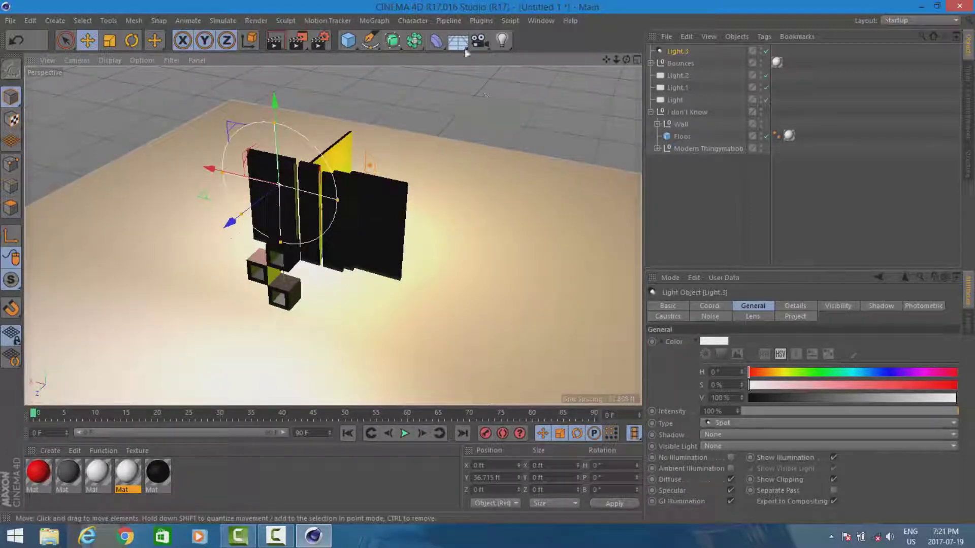
{"action": "left_click", "coordinate": [133, 44]}
{"action": "left_click_drag", "start_coordinate": [263, 159], "coordinate": [214, 318]}
{"action": "left_click", "coordinate": [607, 477]}
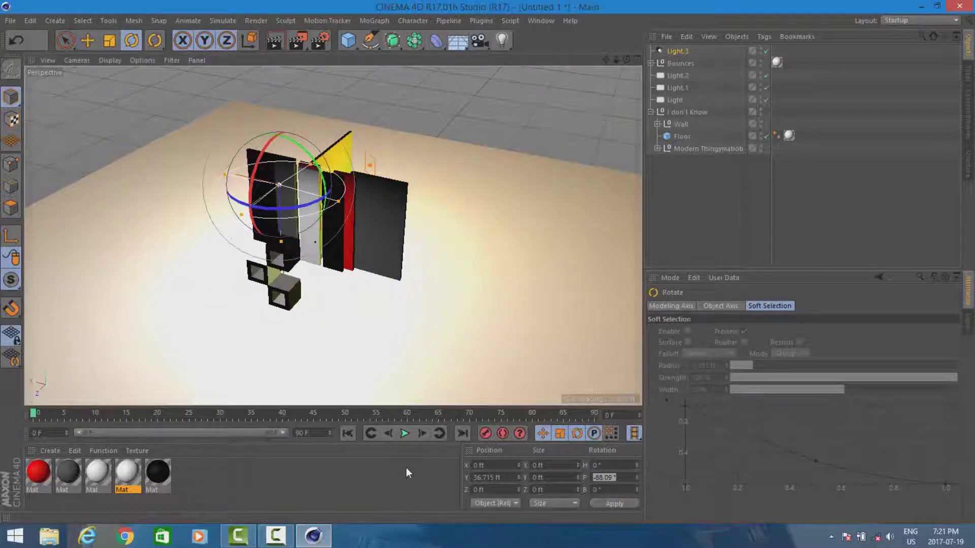
{"action": "key", "text": "Return"}
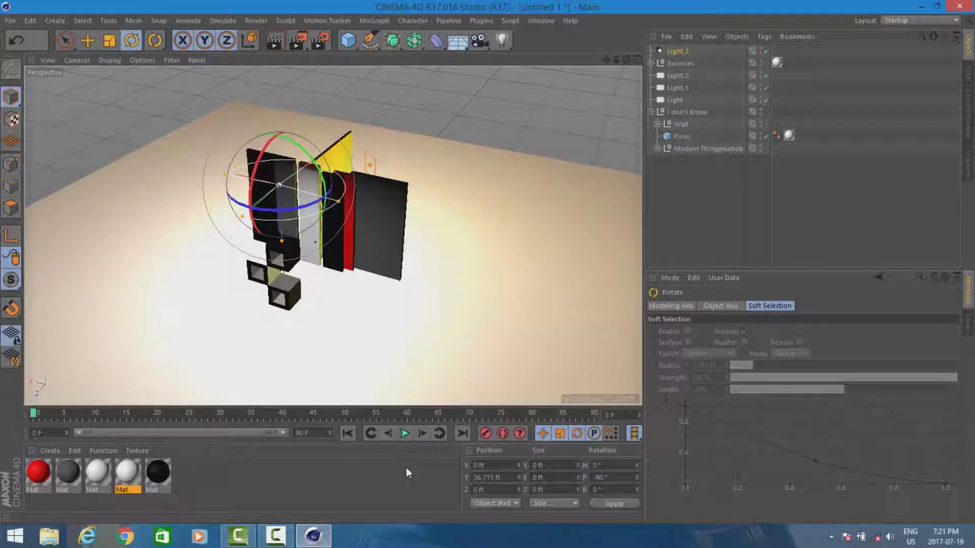
Raise the spot light to a height of about 67.8 ft and set its intensity to 39%
{"action": "left_click", "coordinate": [680, 51]}
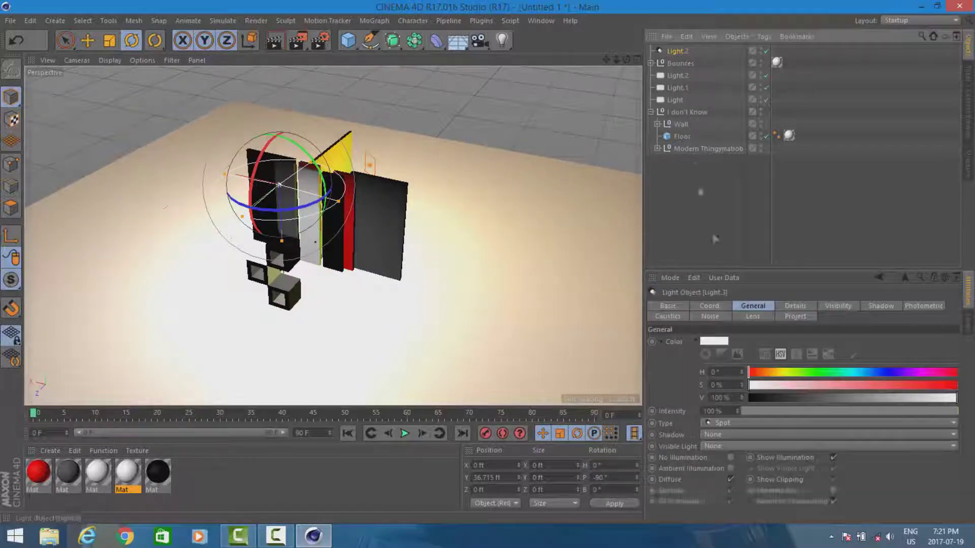
{"action": "left_click_drag", "start_coordinate": [806, 410], "coordinate": [785, 415]}
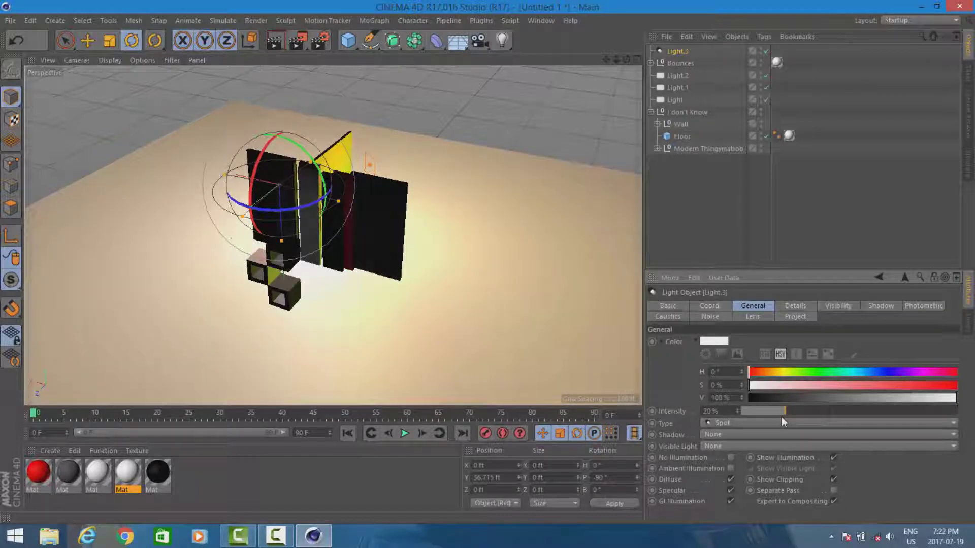
{"action": "key", "text": "e"}
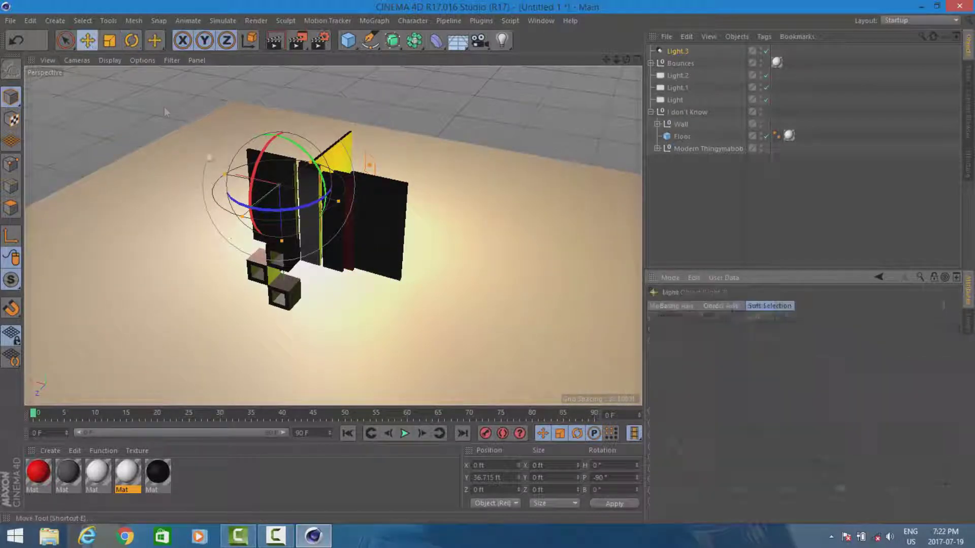
{"action": "left_click_drag", "start_coordinate": [283, 258], "coordinate": [271, 144]}
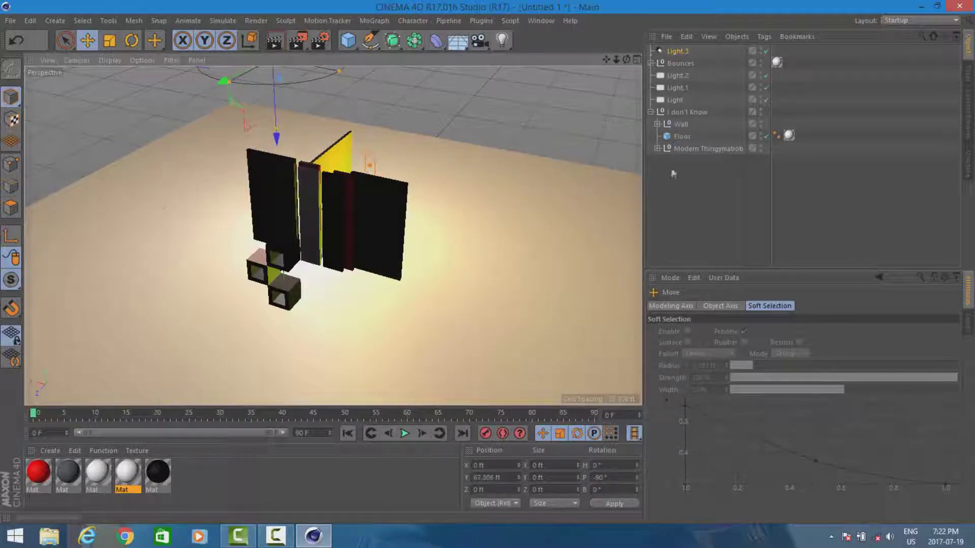
{"action": "left_click", "coordinate": [679, 52]}
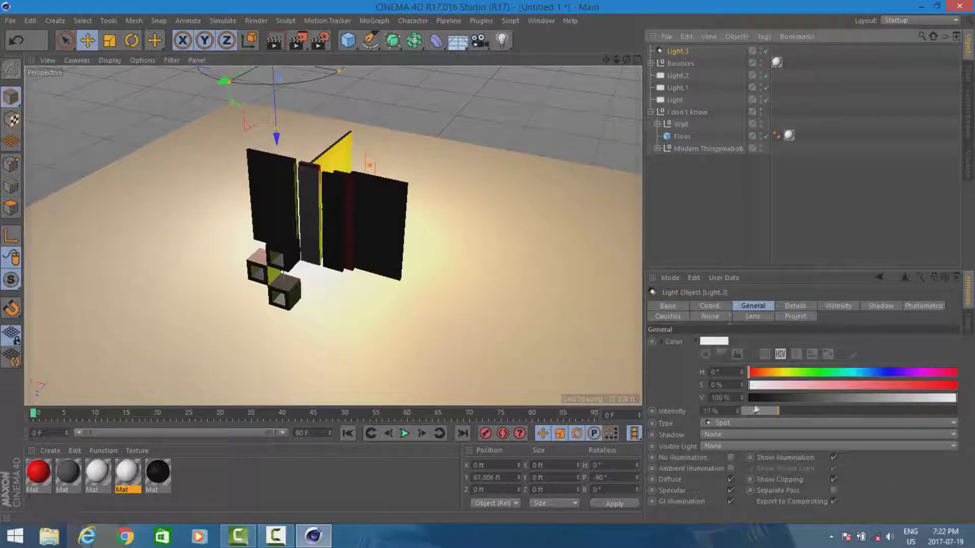
{"action": "left_click_drag", "start_coordinate": [826, 412], "coordinate": [823, 411]}
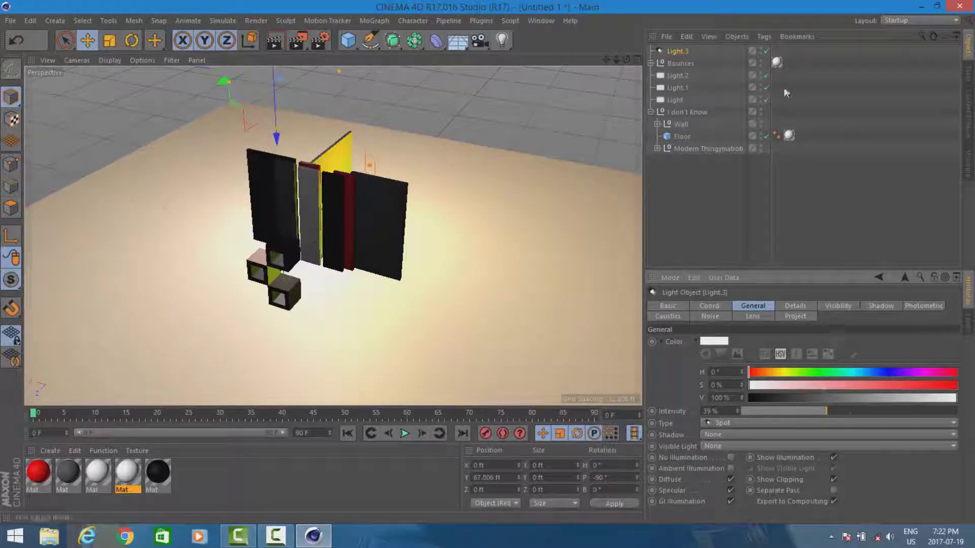
Render the scene from the front to check the spot light, and frame the cube stack more closely
{"action": "left_click_drag", "start_coordinate": [626, 59], "coordinate": [585, 55]}
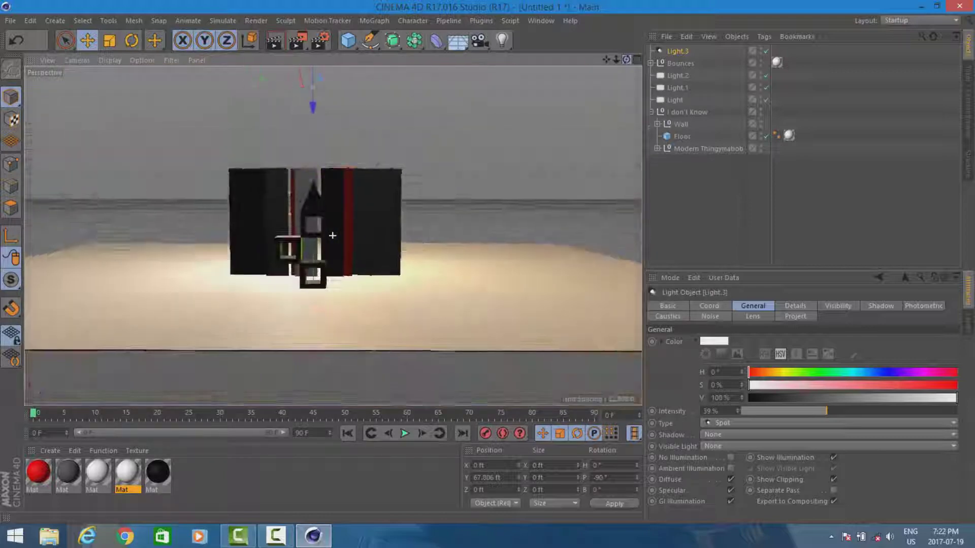
{"action": "left_click", "coordinate": [273, 43]}
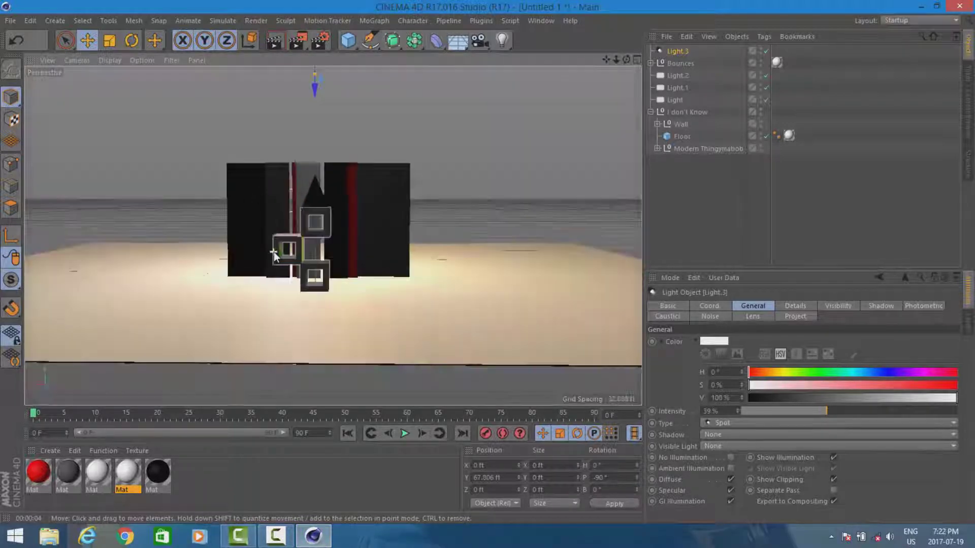
{"action": "scroll", "coordinate": [286, 252], "scroll_direction": "up", "scroll_amount": 5}
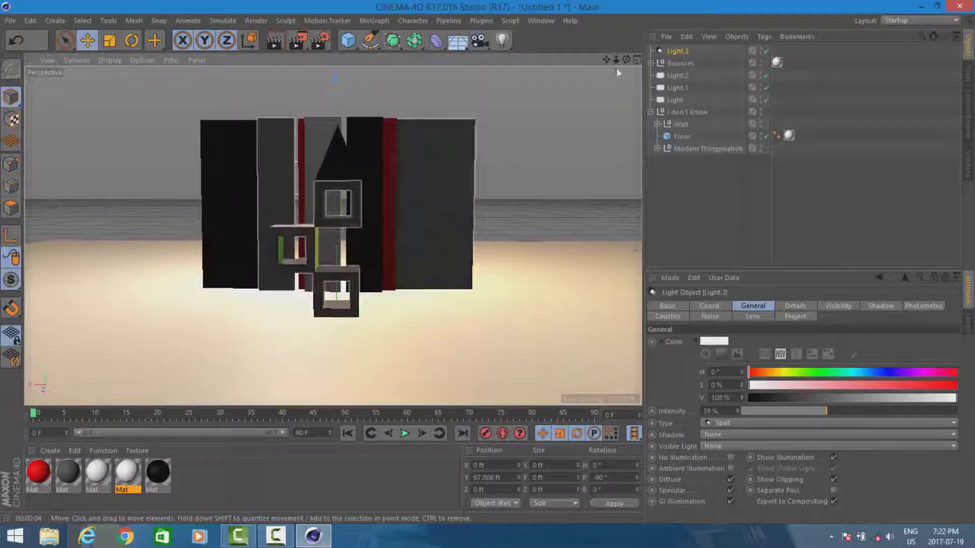
Render the closer front view of the cube stack to check the spot light's effect
{"action": "left_click", "coordinate": [274, 44]}
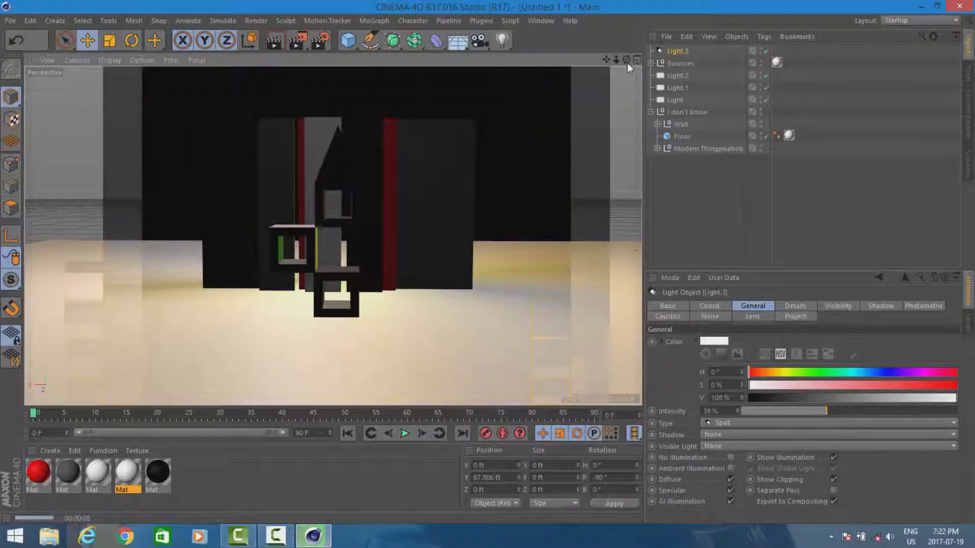
{"action": "mouse_move", "coordinate": [626, 63]}
{"action": "left_mouse_down"}
{"action": "mouse_move", "coordinate": [641, 67]}
{"action": "mouse_move", "coordinate": [613, 74]}
{"action": "left_mouse_up"}
{"action": "scroll", "coordinate": [458, 126], "scroll_direction": "down", "scroll_amount": 3}
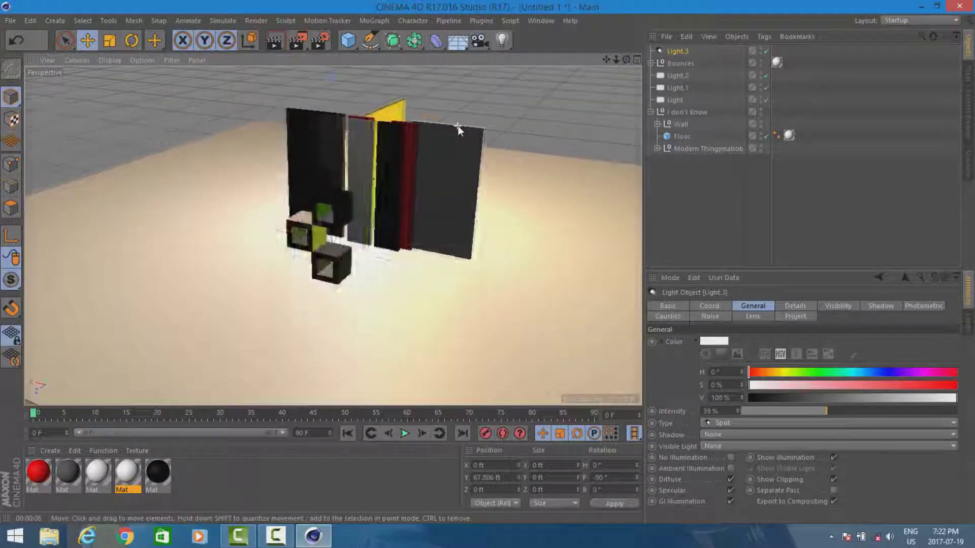
{"action": "scroll", "coordinate": [458, 126], "scroll_direction": "down", "scroll_amount": 4}
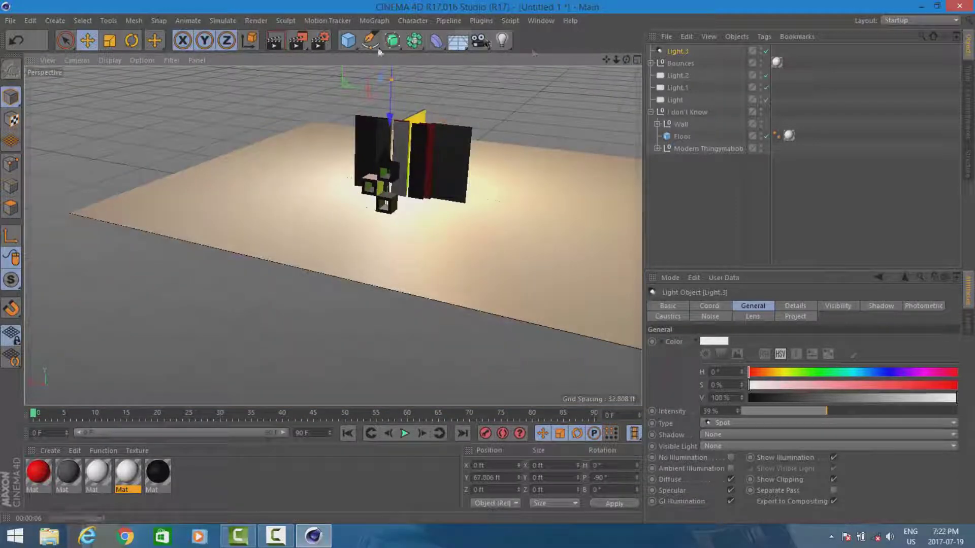
Add an area light, move it forward along Z to about 49.6 ft in front of the cubes, and set its intensity to 29%
{"action": "left_click", "coordinate": [501, 44]}
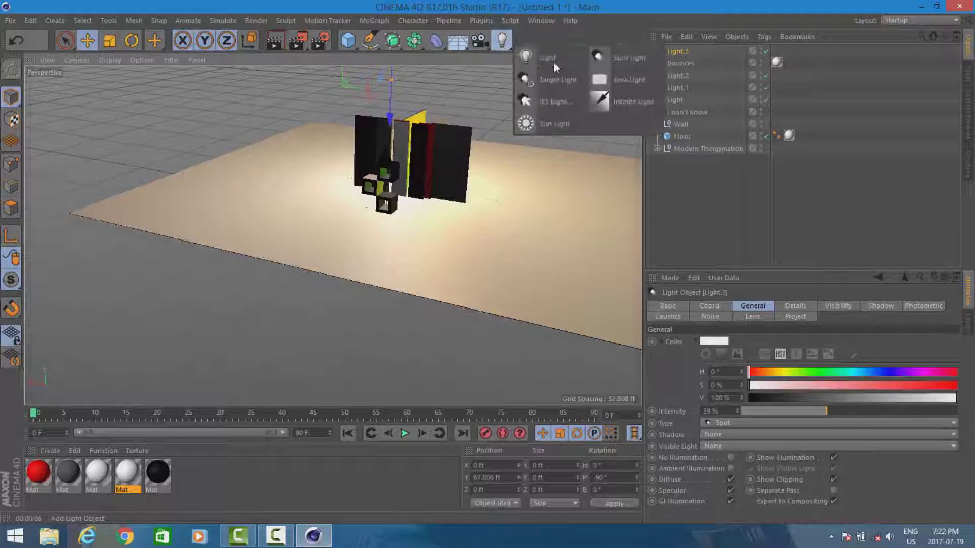
{"action": "left_click", "coordinate": [631, 84]}
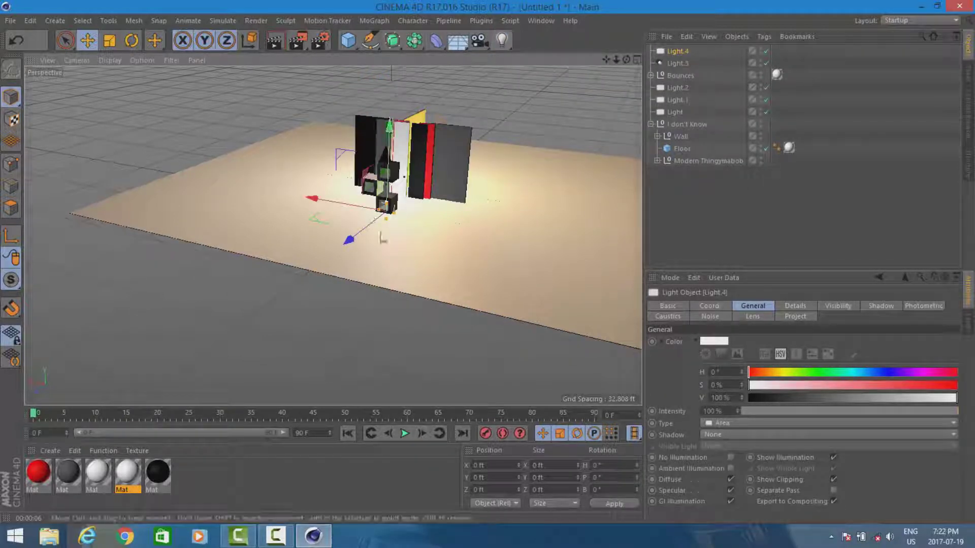
{"action": "left_click_drag", "start_coordinate": [360, 236], "coordinate": [295, 279]}
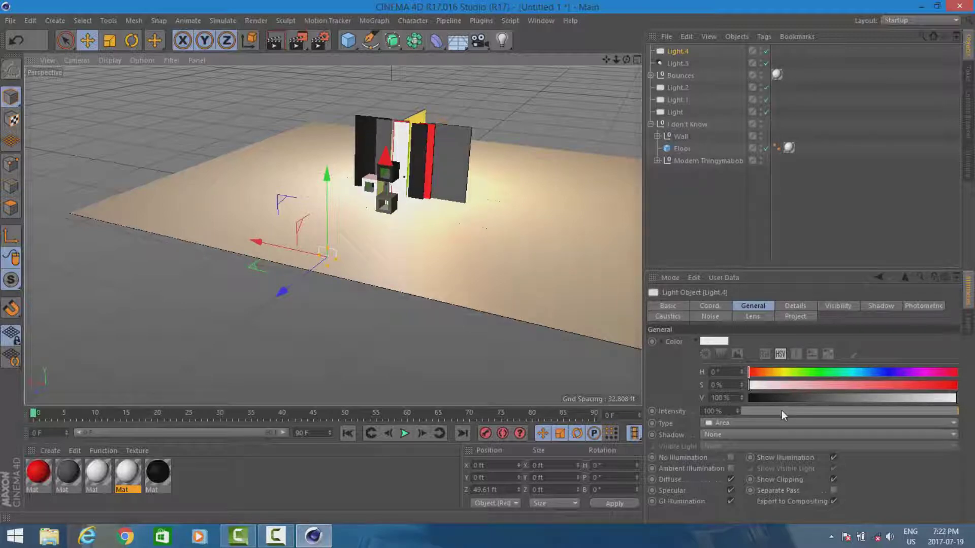
{"action": "left_click_drag", "start_coordinate": [782, 410], "coordinate": [805, 411]}
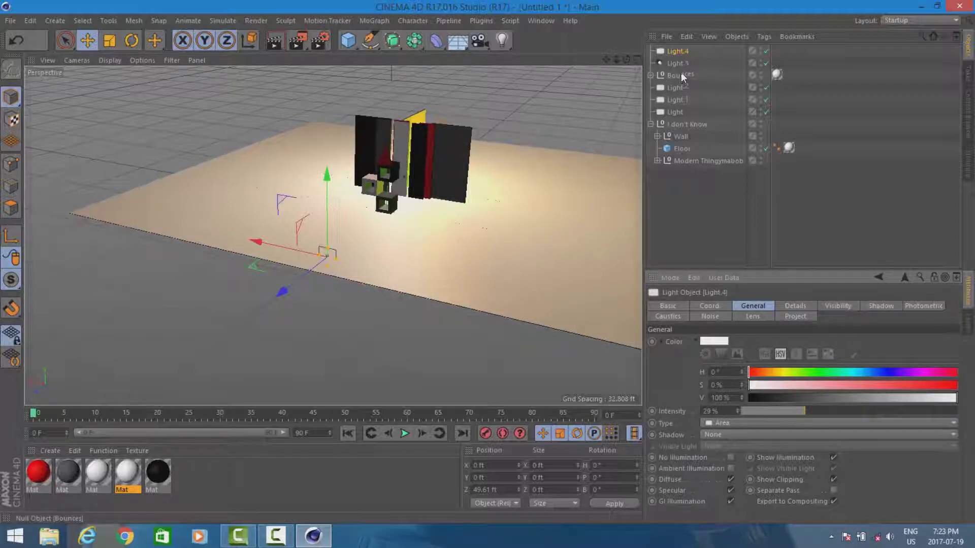
Toggle the overhead spot light to compare the lighting without it, and delete that light
{"action": "left_click", "coordinate": [765, 64]}
{"action": "left_click", "coordinate": [765, 64]}
{"action": "left_click", "coordinate": [765, 64]}
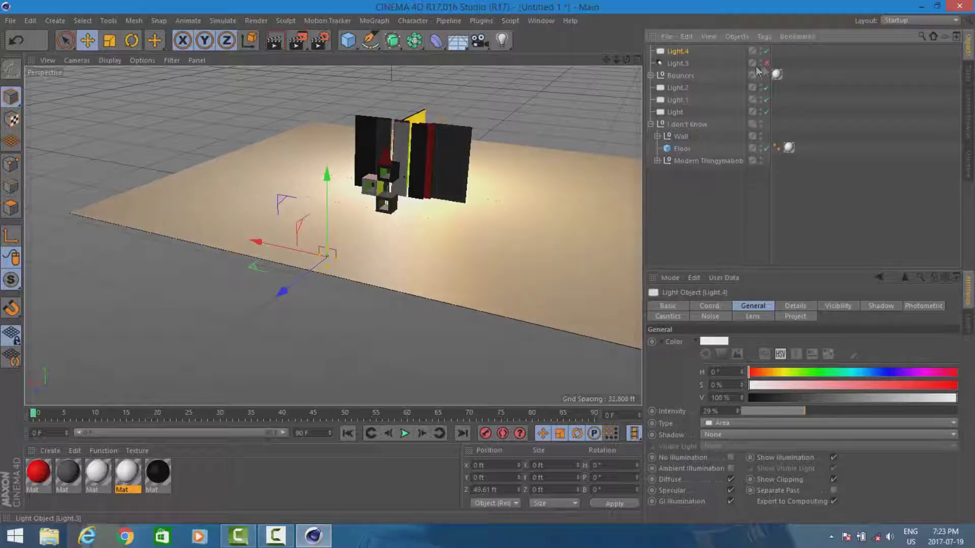
{"action": "left_click", "coordinate": [689, 64]}
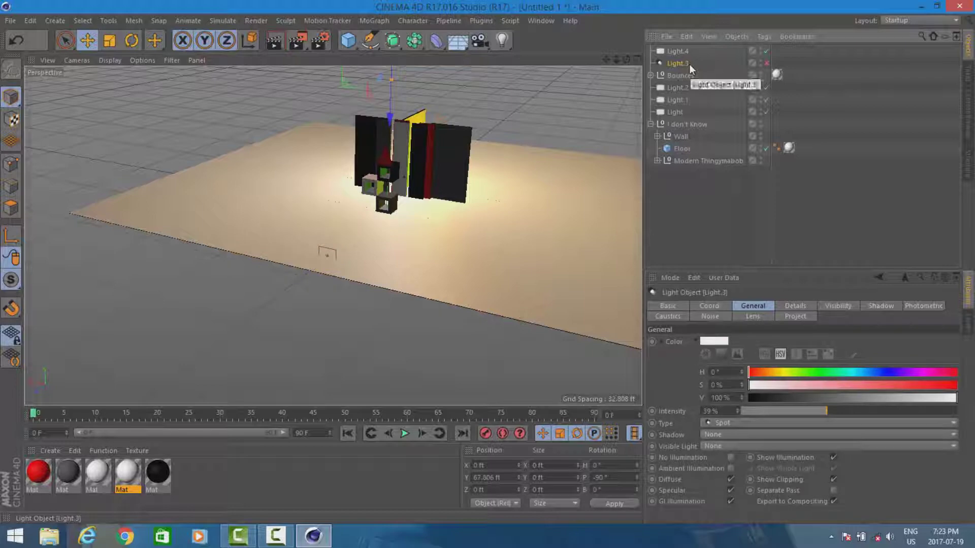
{"action": "key", "text": "Delete"}
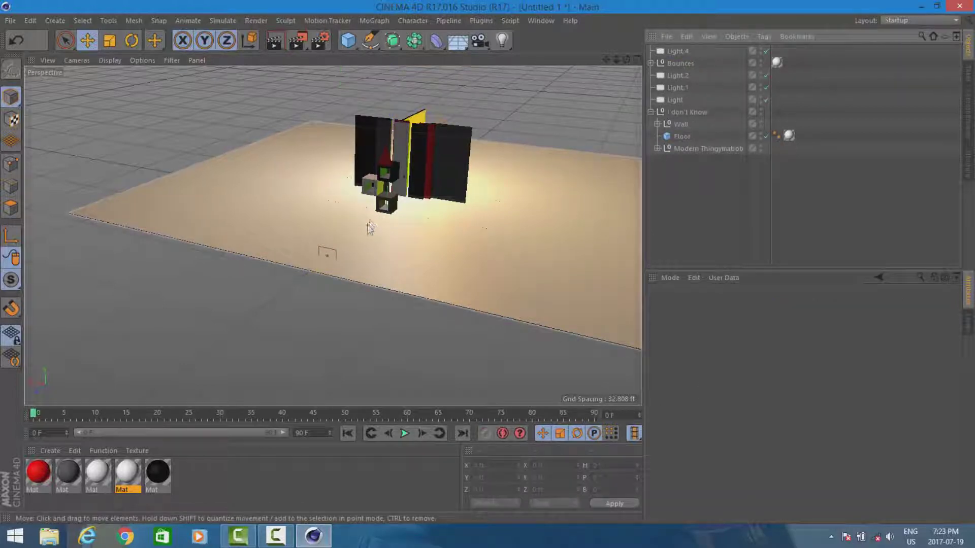
Frame the cube stack and panel wall from the front and render the view to check the new area light
{"action": "scroll", "coordinate": [364, 224], "scroll_direction": "up", "scroll_amount": 8}
{"action": "left_click_drag", "start_coordinate": [626, 59], "coordinate": [592, 61]}
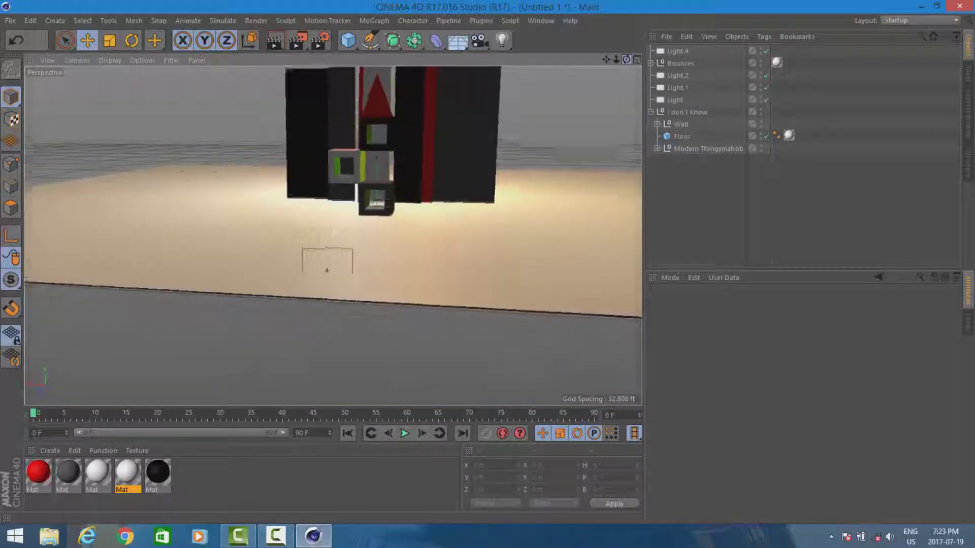
{"action": "scroll", "coordinate": [349, 139], "scroll_direction": "up", "scroll_amount": 3}
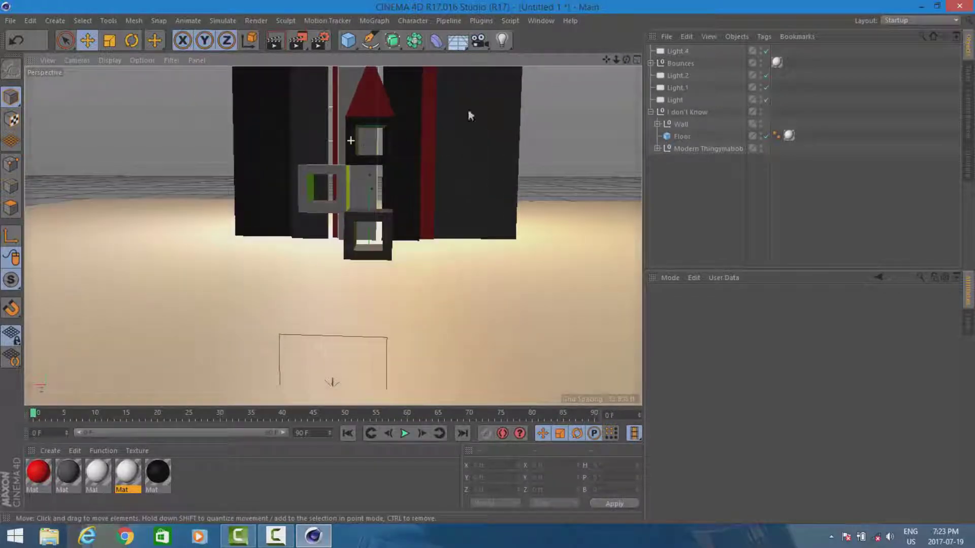
{"action": "left_click_drag", "start_coordinate": [623, 57], "coordinate": [597, 82]}
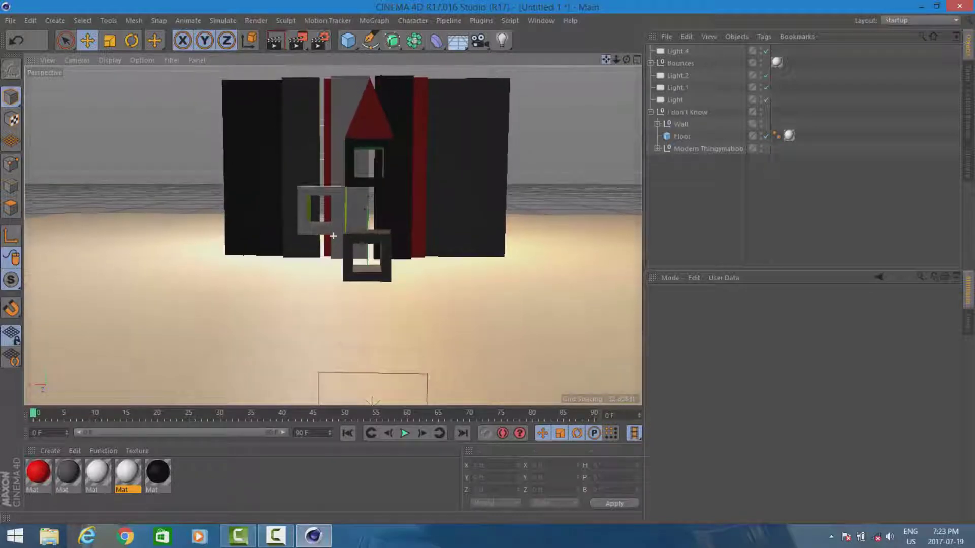
{"action": "left_click", "coordinate": [273, 40]}
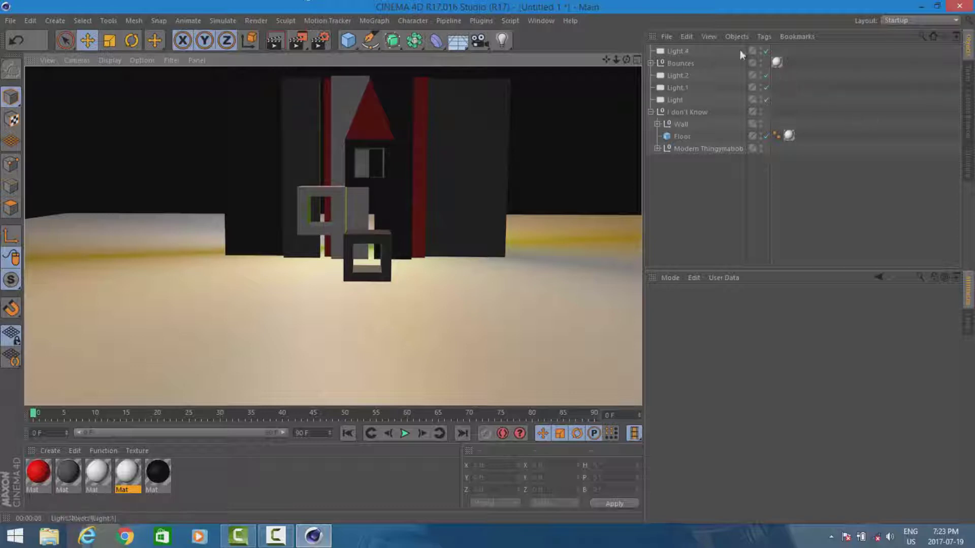
Disable all four area lights and render the view for an unlit comparison
{"action": "left_click", "coordinate": [766, 51]}
{"action": "left_click", "coordinate": [766, 75]}
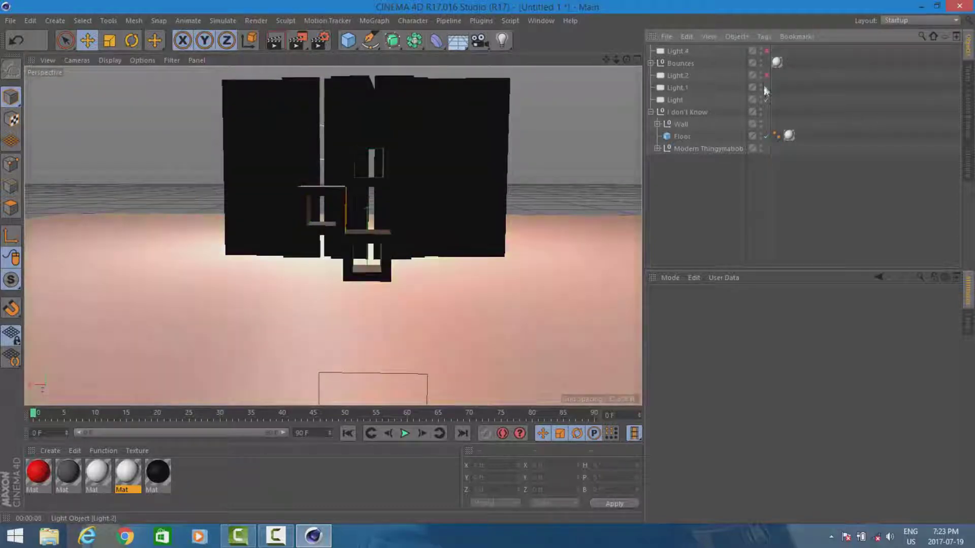
{"action": "left_click", "coordinate": [765, 88]}
{"action": "left_click", "coordinate": [766, 100]}
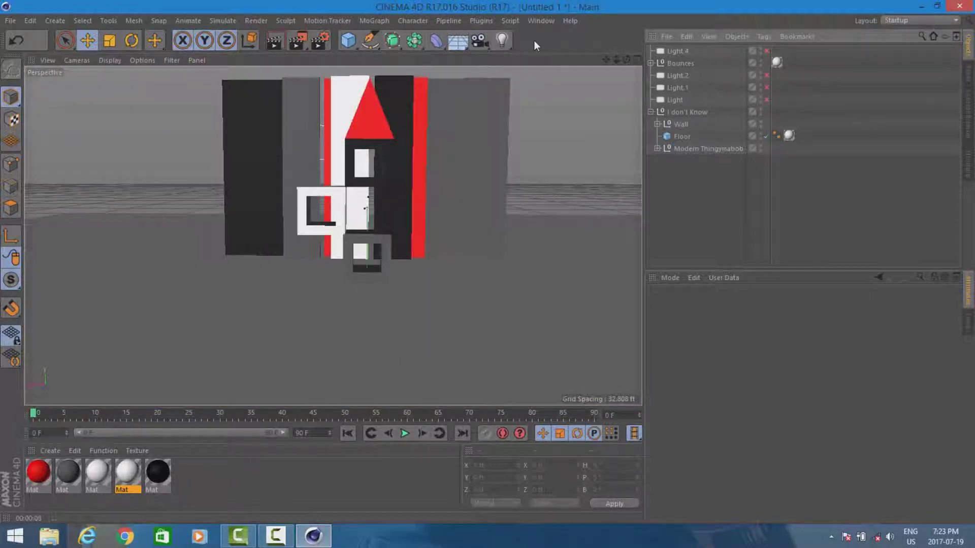
{"action": "left_click", "coordinate": [275, 41]}
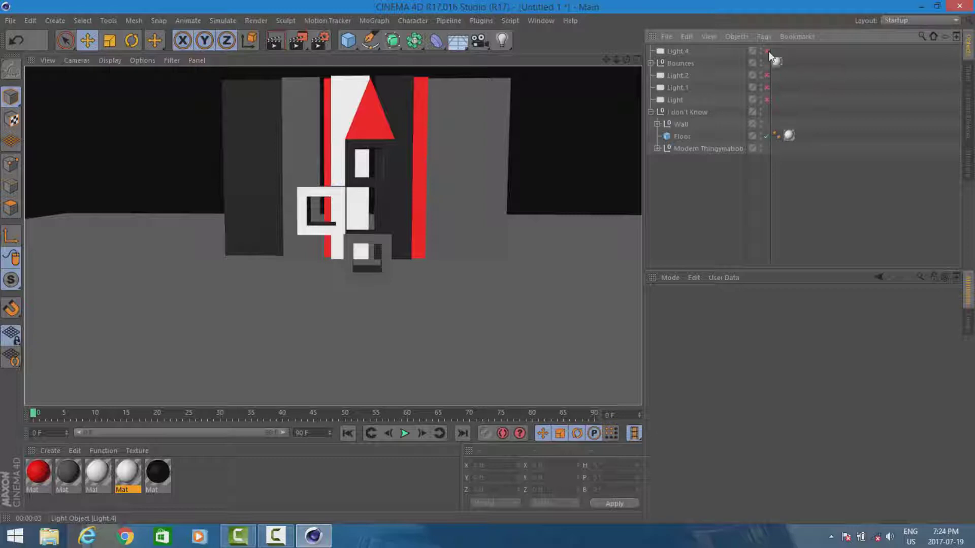
Re-enable all four area lights and render the front view again
{"action": "left_click", "coordinate": [767, 51]}
{"action": "left_click", "coordinate": [767, 75]}
{"action": "left_click", "coordinate": [766, 87]}
{"action": "left_click", "coordinate": [766, 100]}
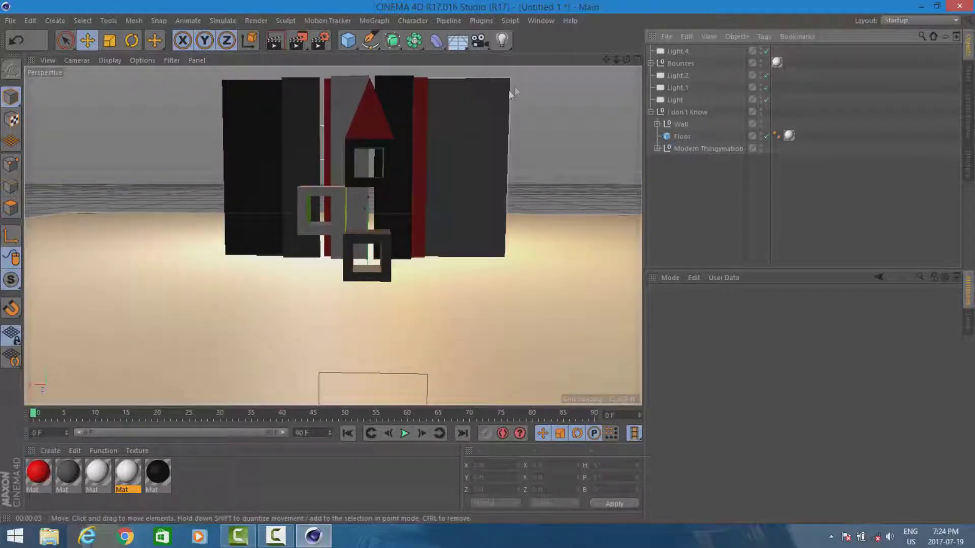
{"action": "left_click", "coordinate": [272, 43]}
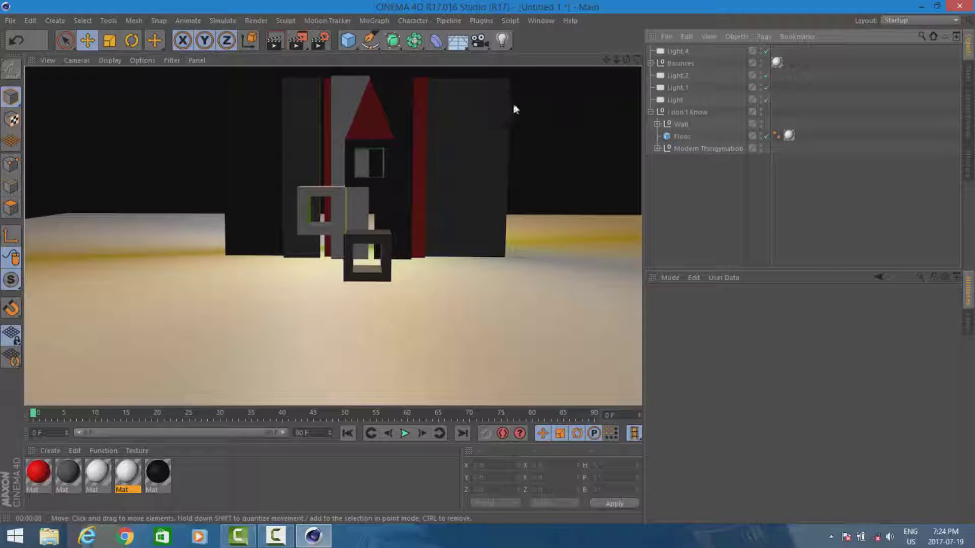
{"action": "left_click", "coordinate": [275, 536]}
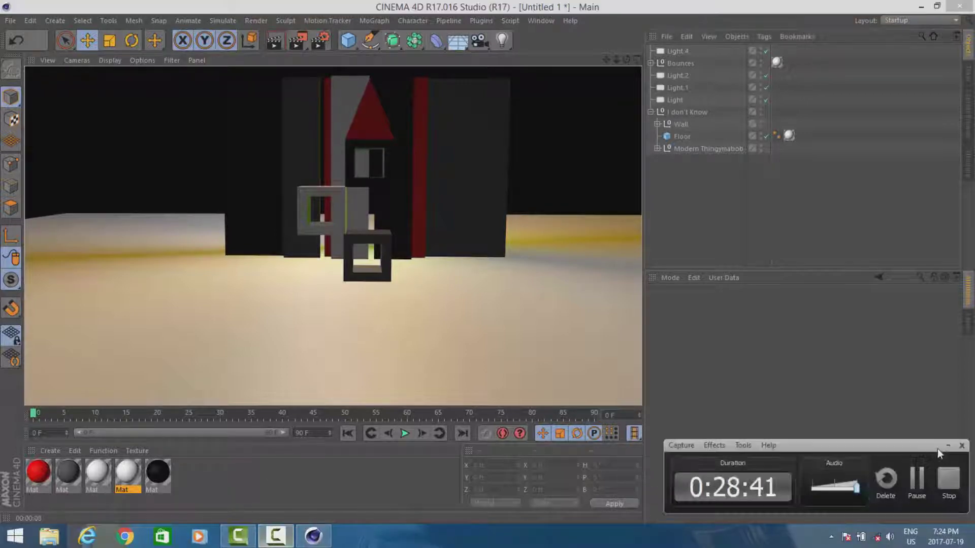